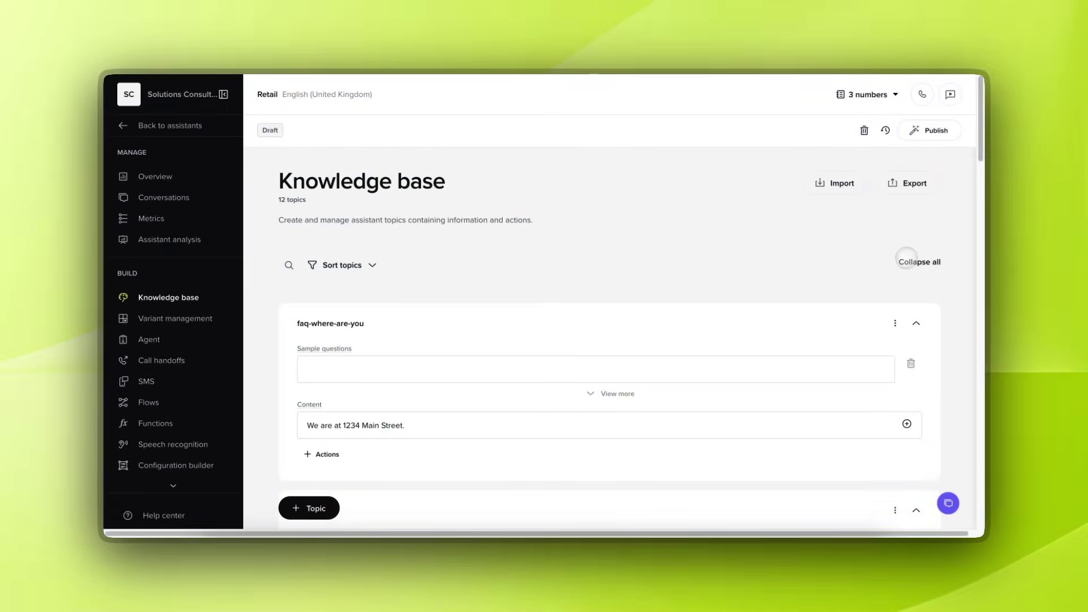
Step: Collapse all topics, expand faq-where-are-you and change its content to 'We've moved to 234 Poly Road.'
click(907, 258)
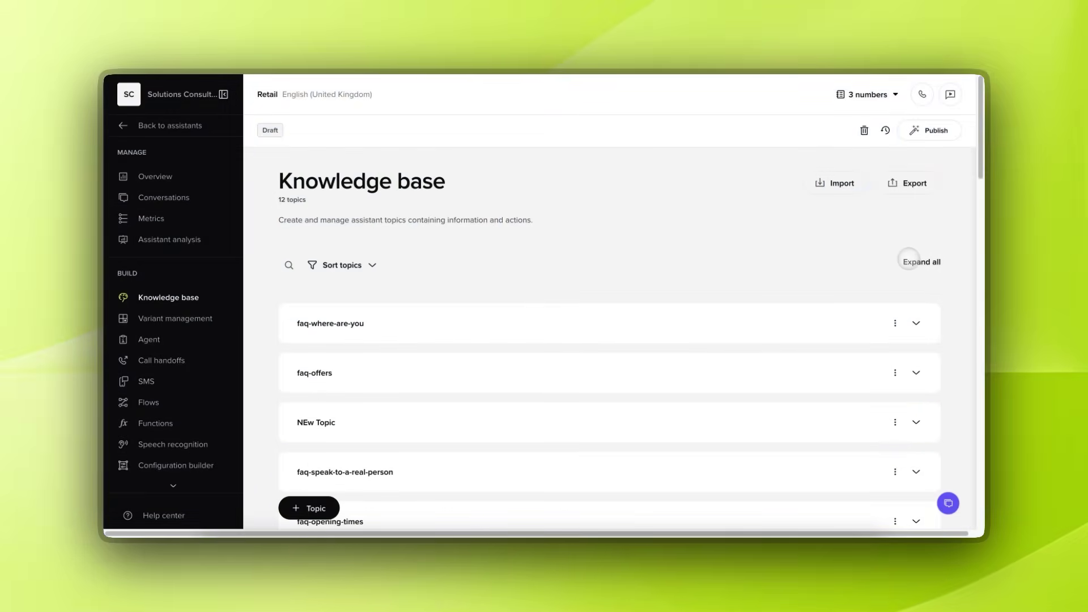
scroll(709, 272, down, 3)
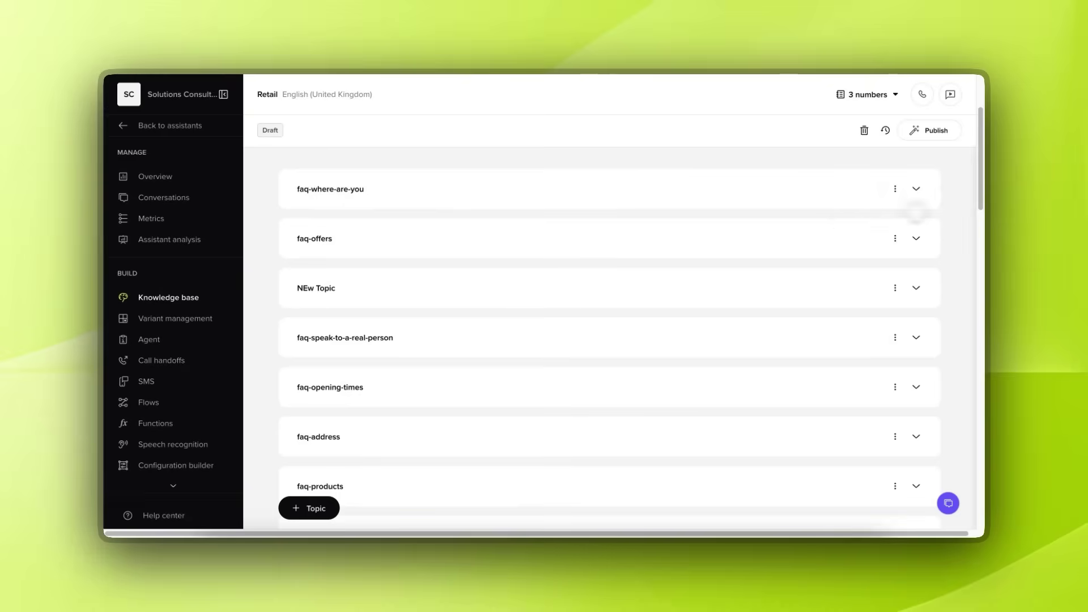
click(918, 189)
drag(430, 291, 116, 272)
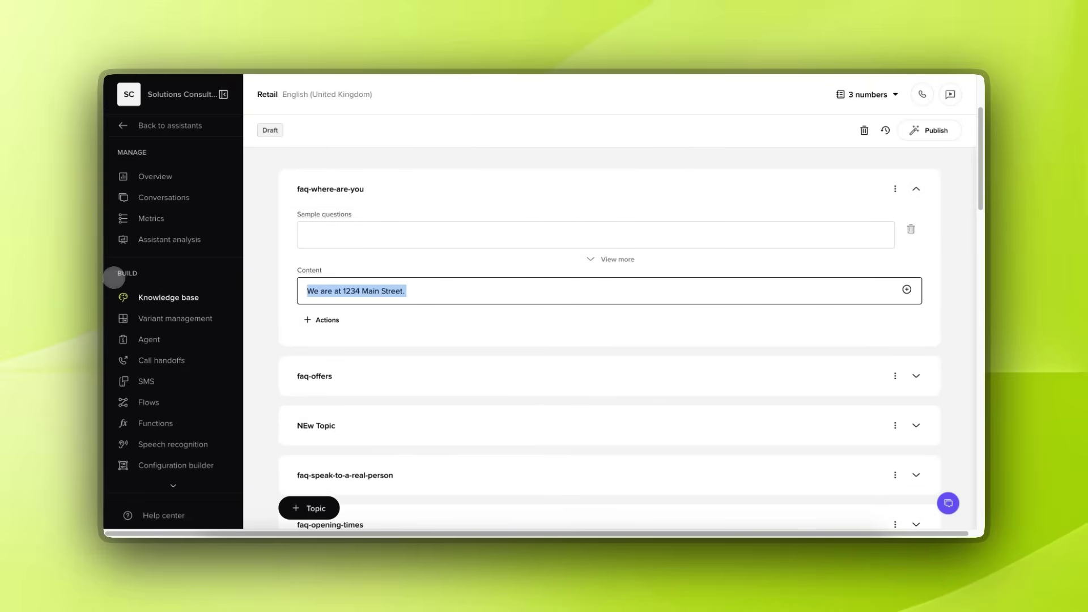
text(We;ve)
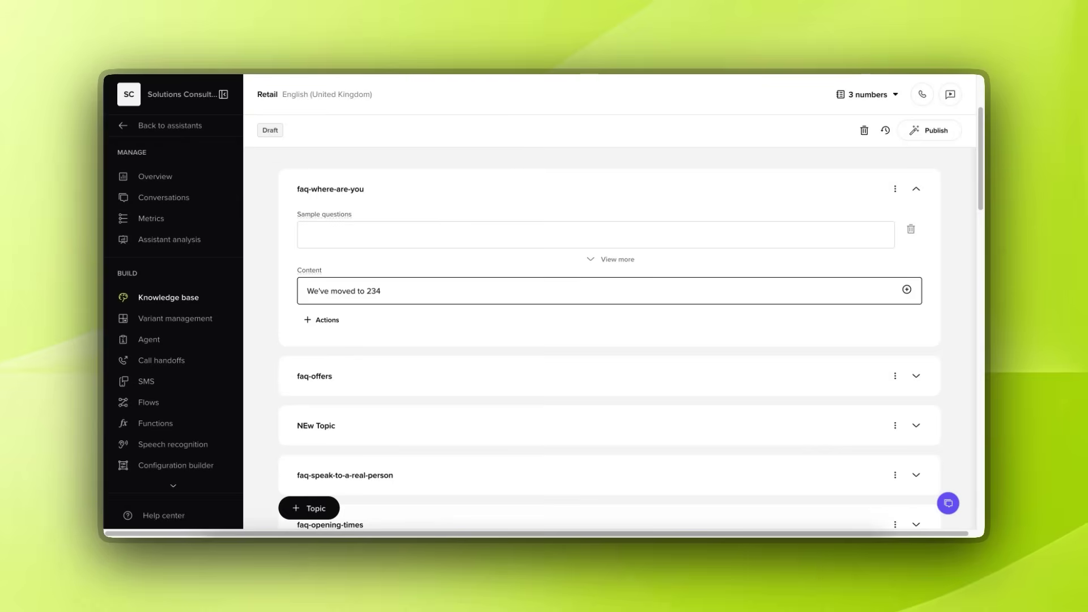
text(moved to 234 Poly Road.)
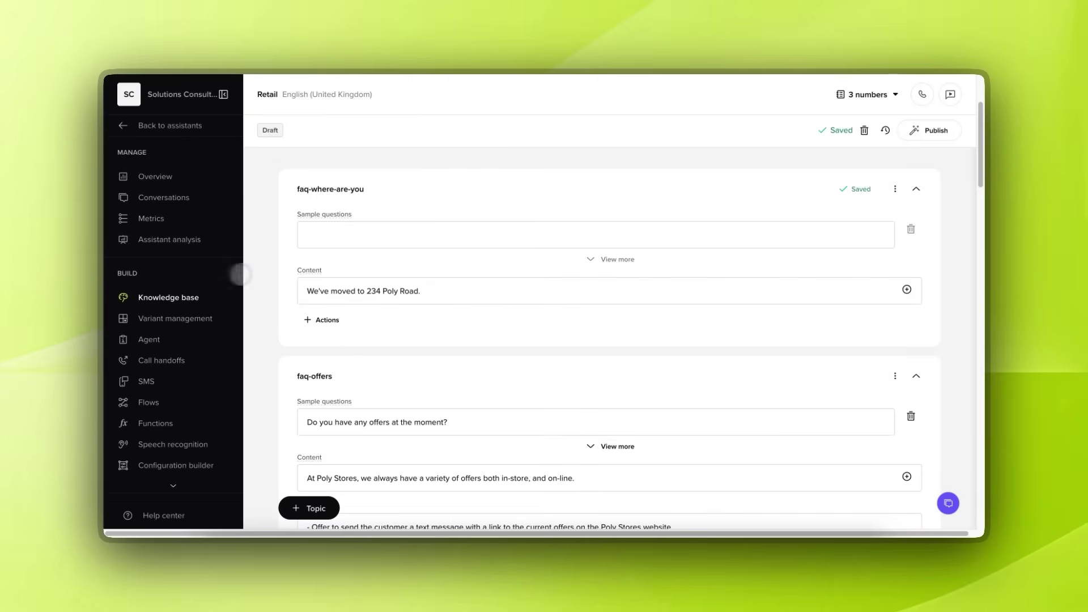
Step: Add the sample question 'What is your address.' to the faq-where-are-you topic
click(358, 236)
text(What is your address.)
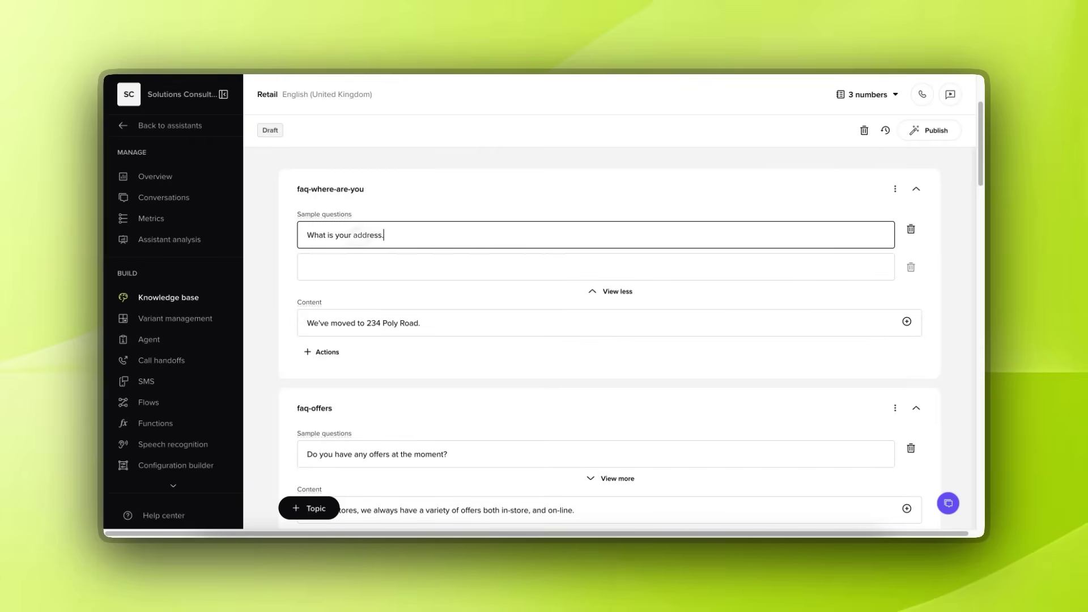
click(408, 202)
Step: Try the PDF and URL knowledge base import options, then cancel the import
scroll(861, 230, up, 3)
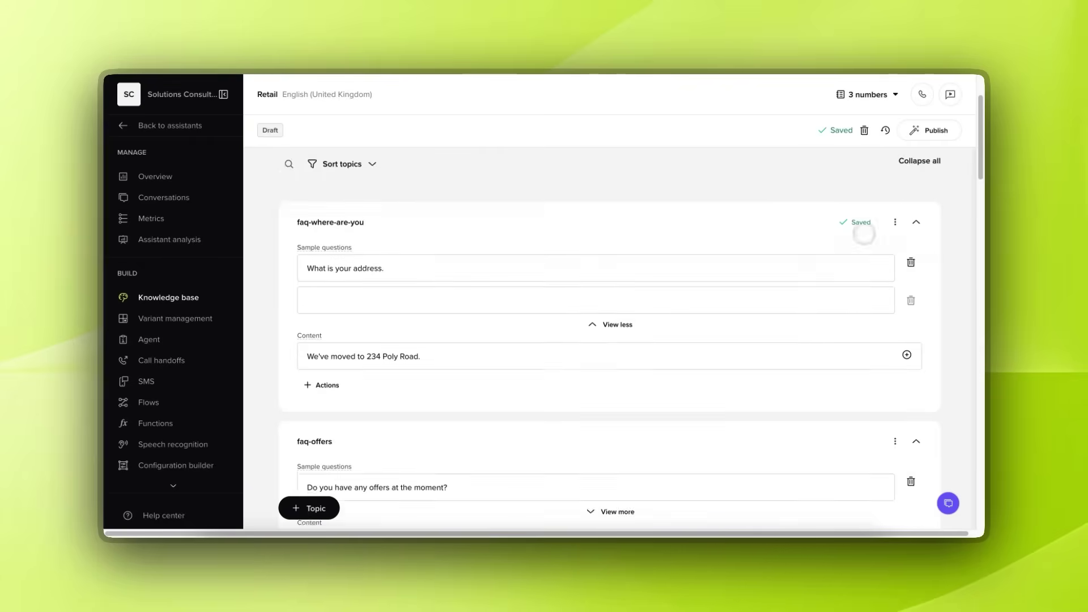
click(834, 183)
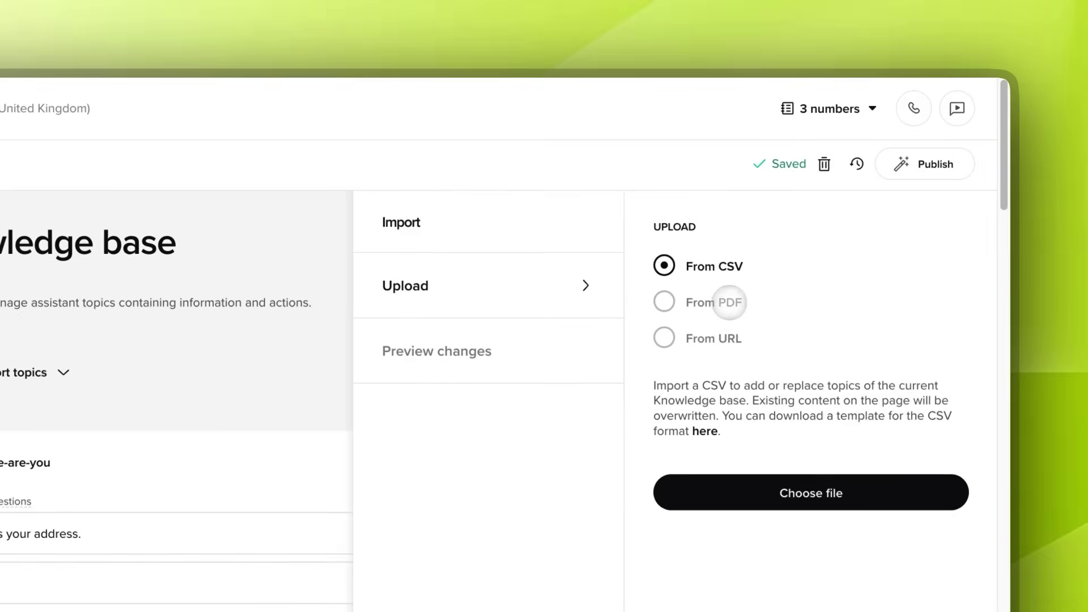
click(801, 221)
click(691, 339)
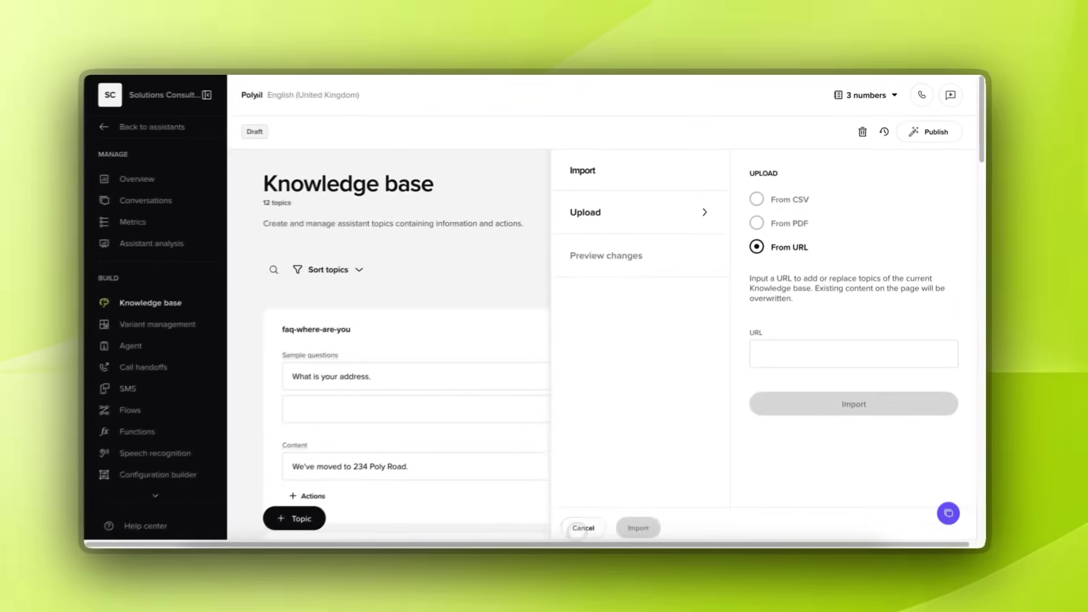
click(578, 525)
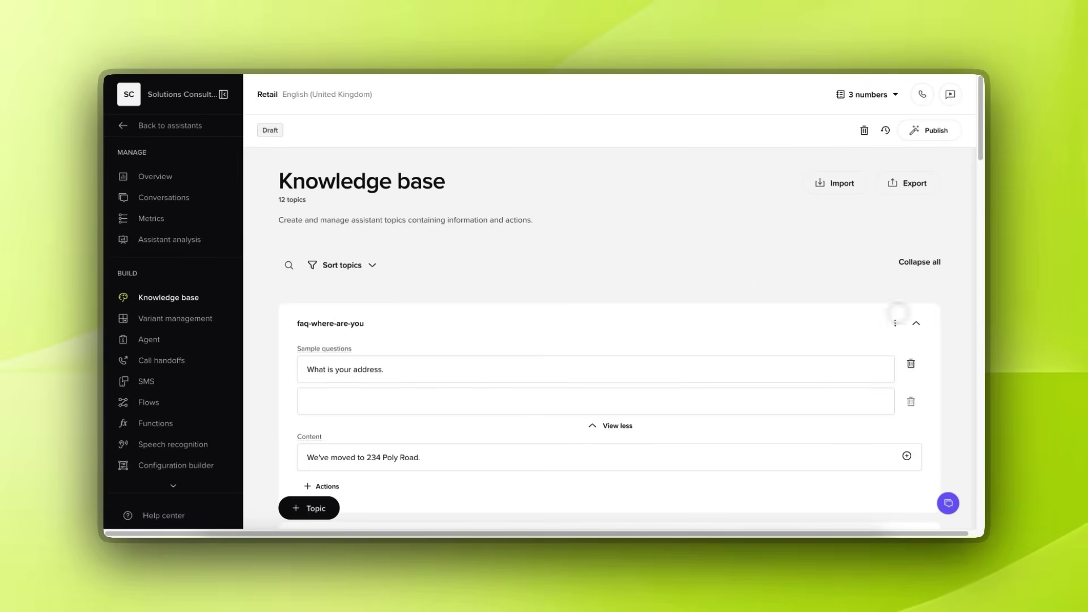
Step: Collapse faq-where-are-you and scroll through the topics to faq-opening-times
click(915, 323)
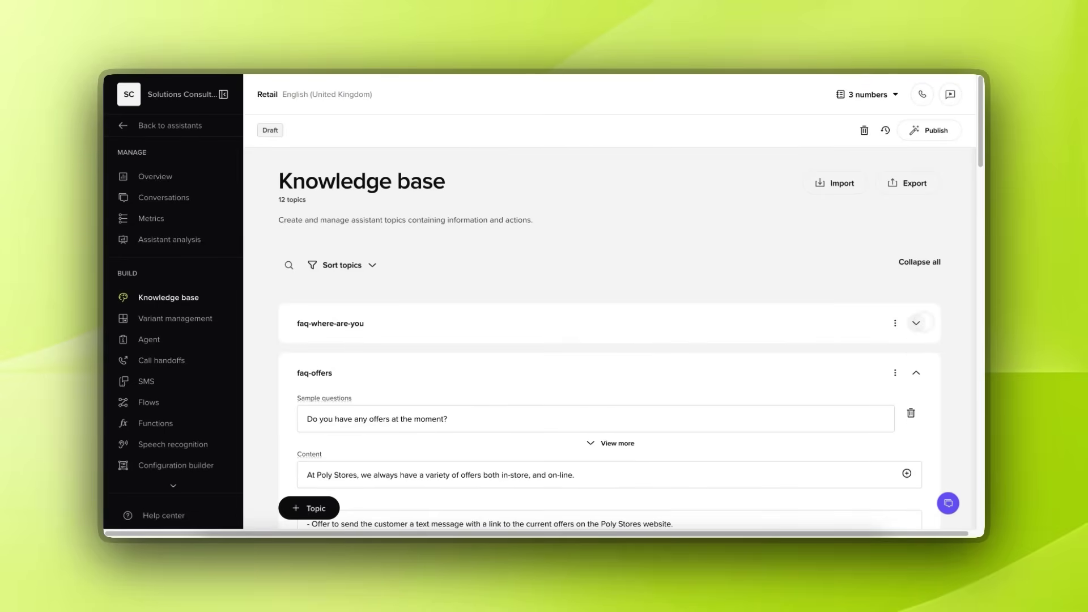
scroll(639, 269, down, 10)
scroll(633, 270, down, 12)
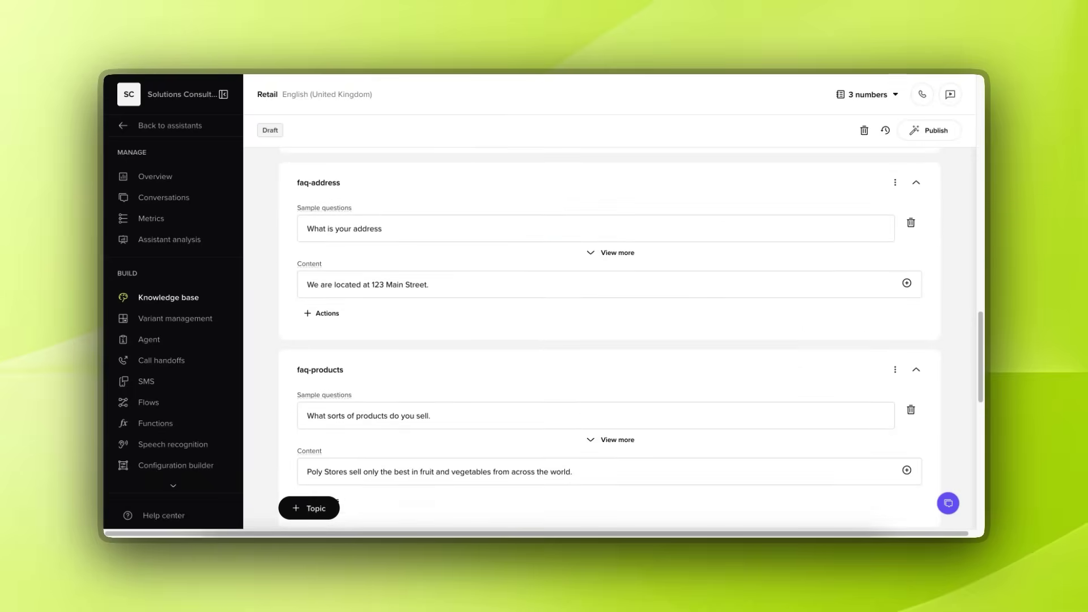
scroll(633, 270, down, 8)
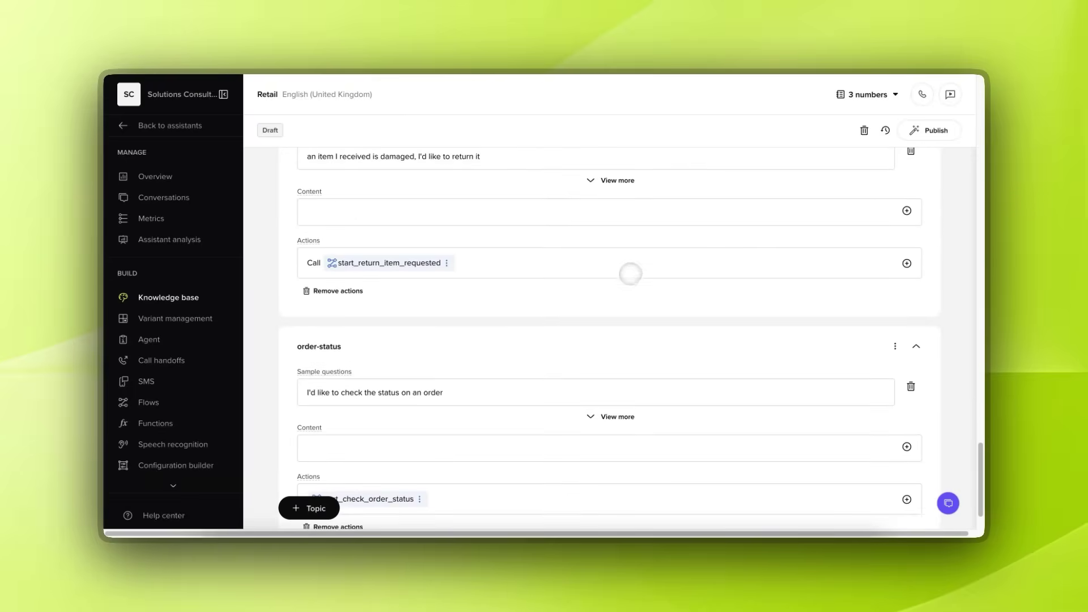
scroll(612, 294, up, 10)
scroll(586, 306, up, 10)
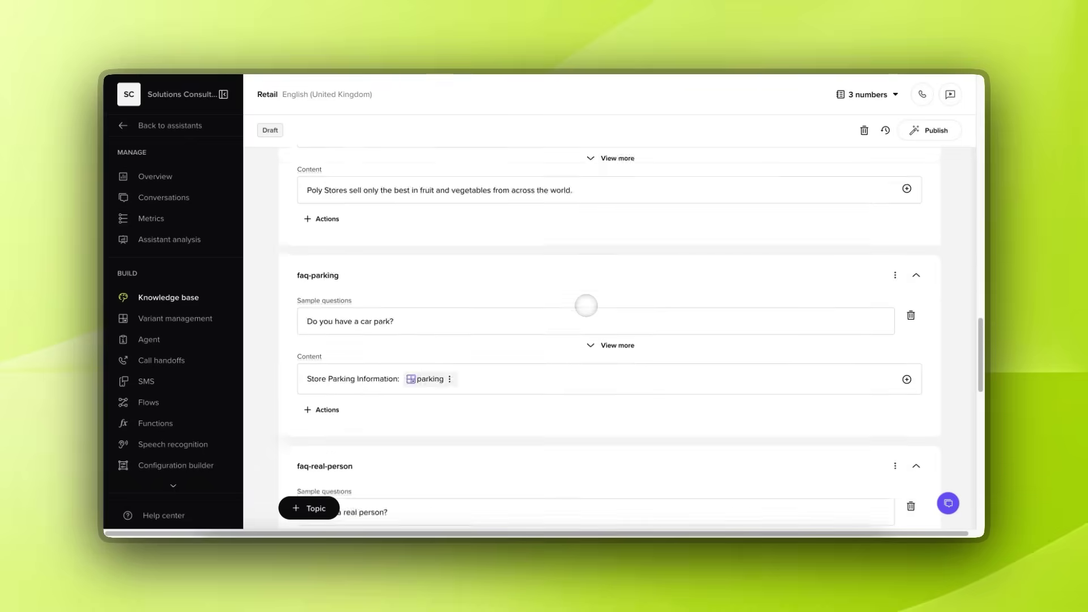
scroll(585, 306, up, 2)
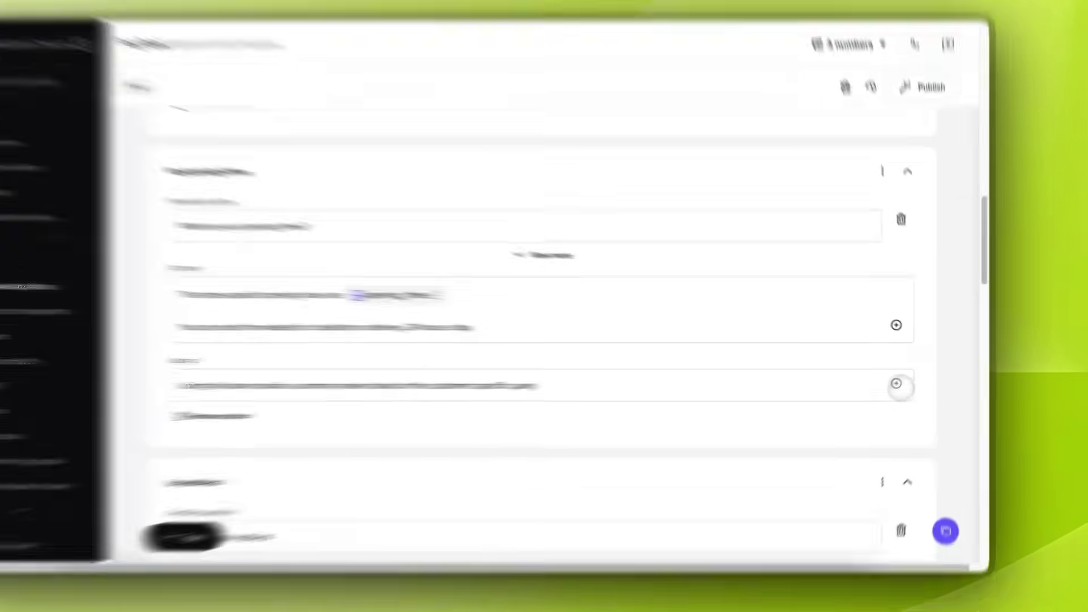
click(907, 379)
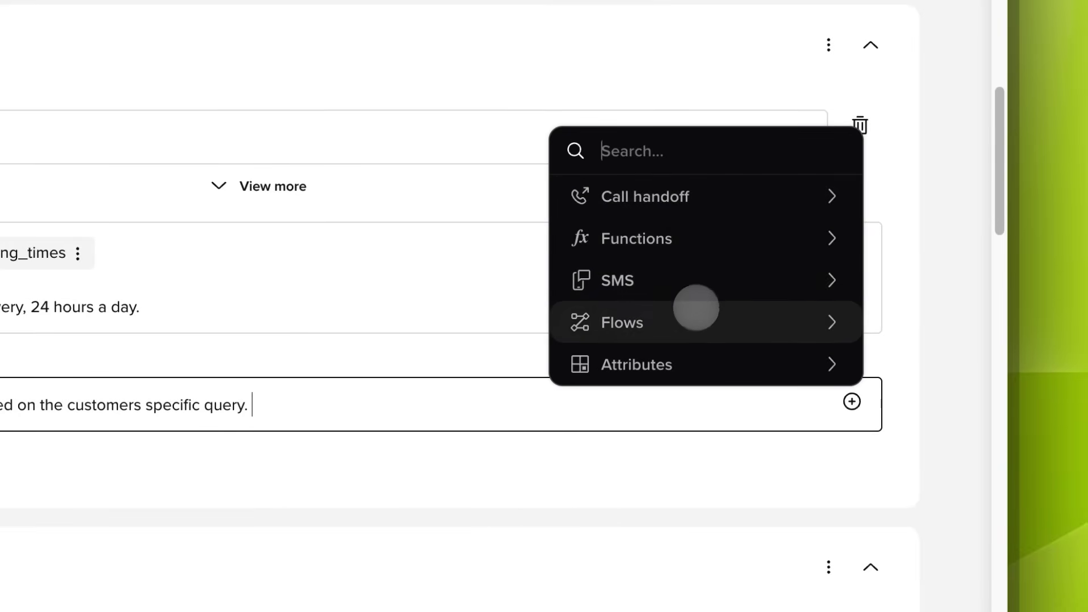
click(678, 238)
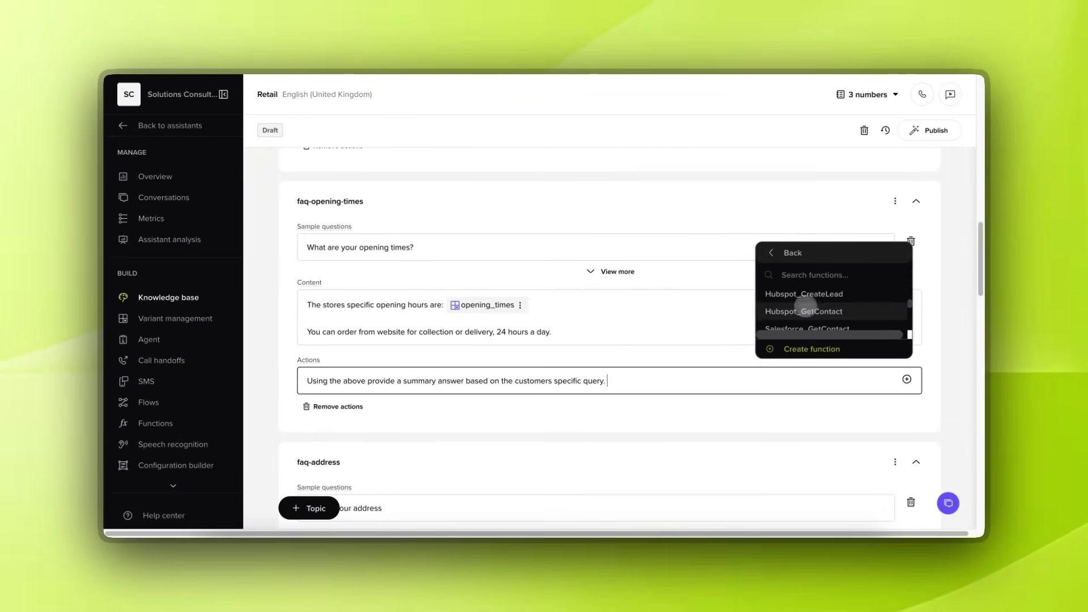
click(713, 402)
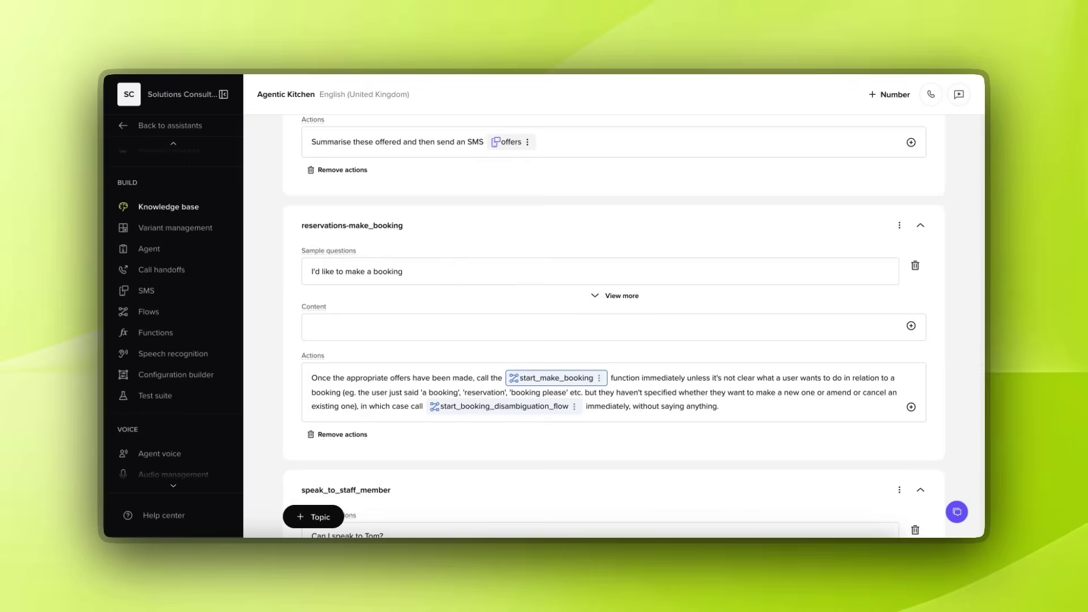
Step: Show the start_make_booking chip's options in reservations-make_booking, dismiss them, then reopen them
click(591, 378)
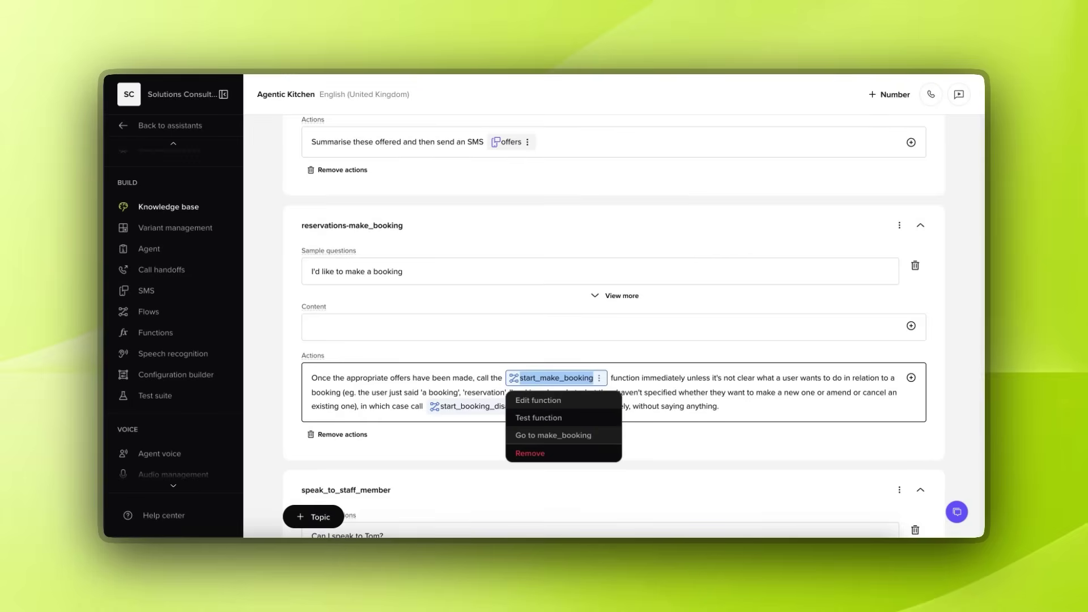
click(657, 422)
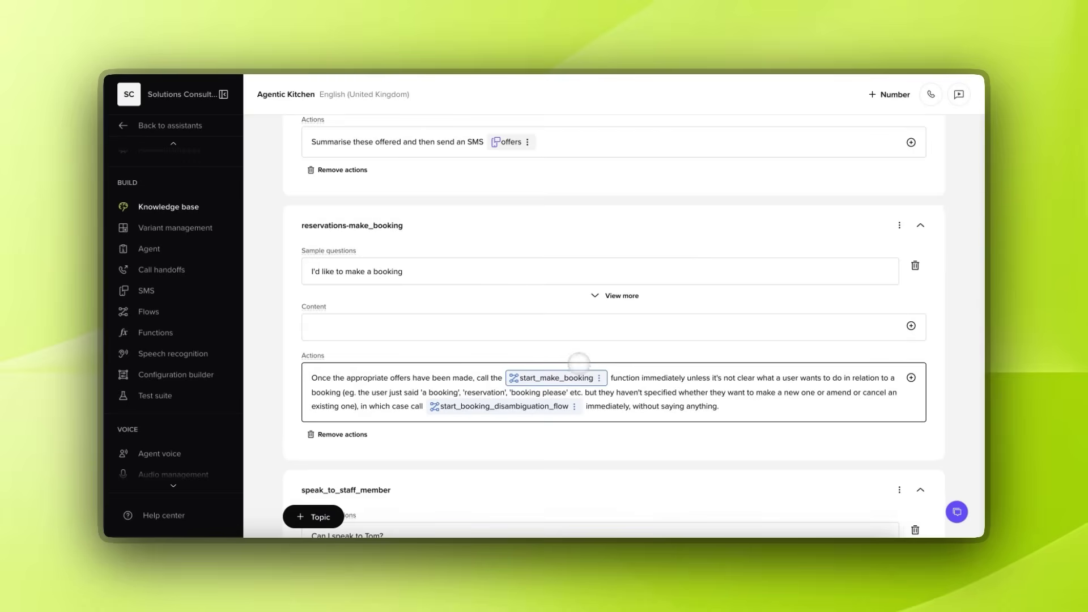
click(579, 379)
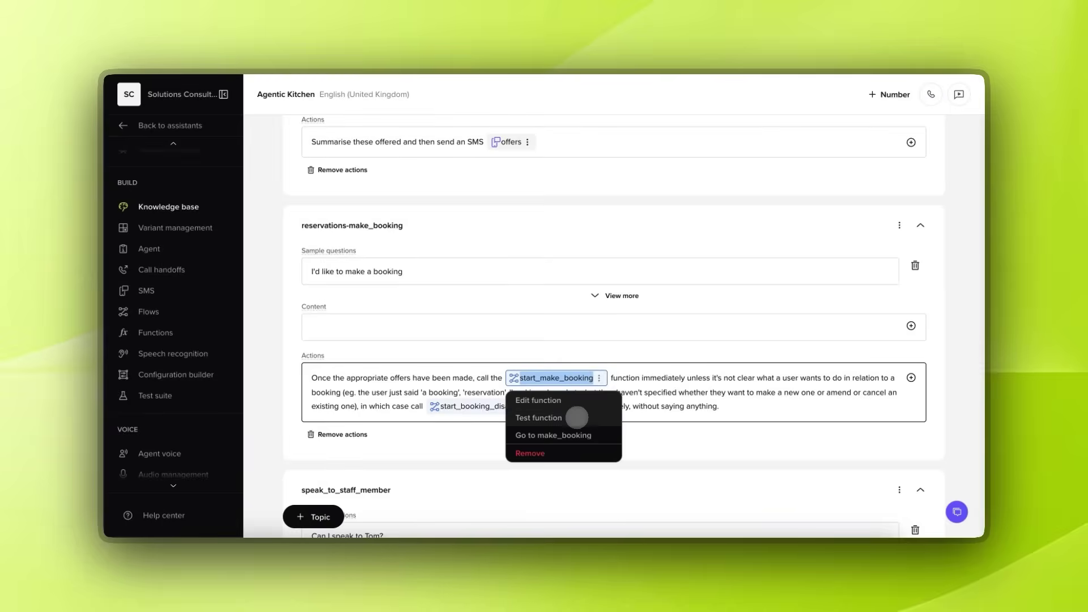
Step: Go to the make_booking flow and zoom in four times until the Collect booking info prompt is legible
click(575, 434)
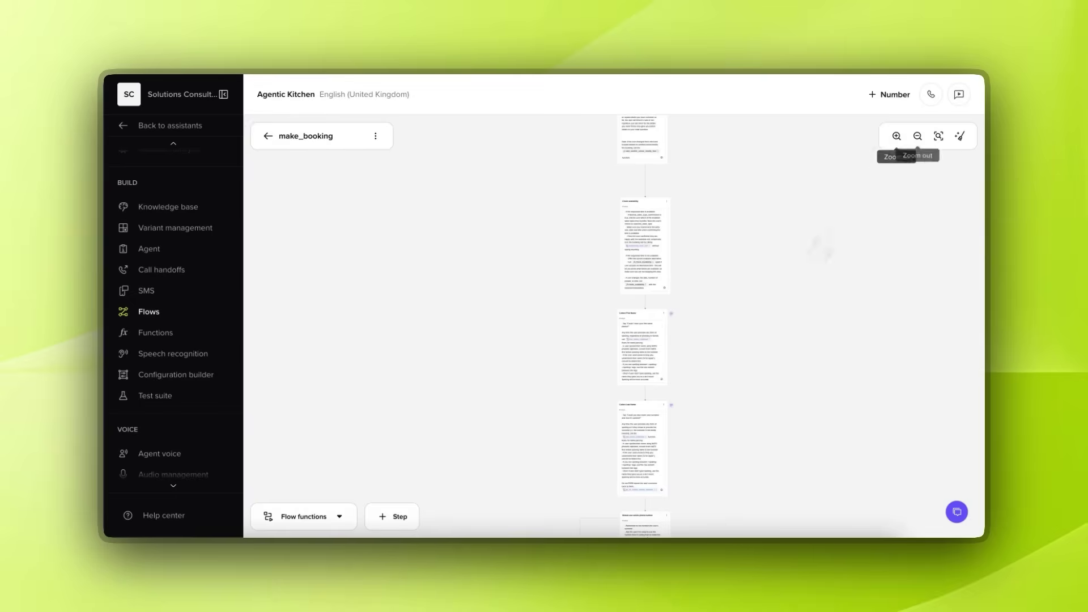
scroll(740, 362, up, 3)
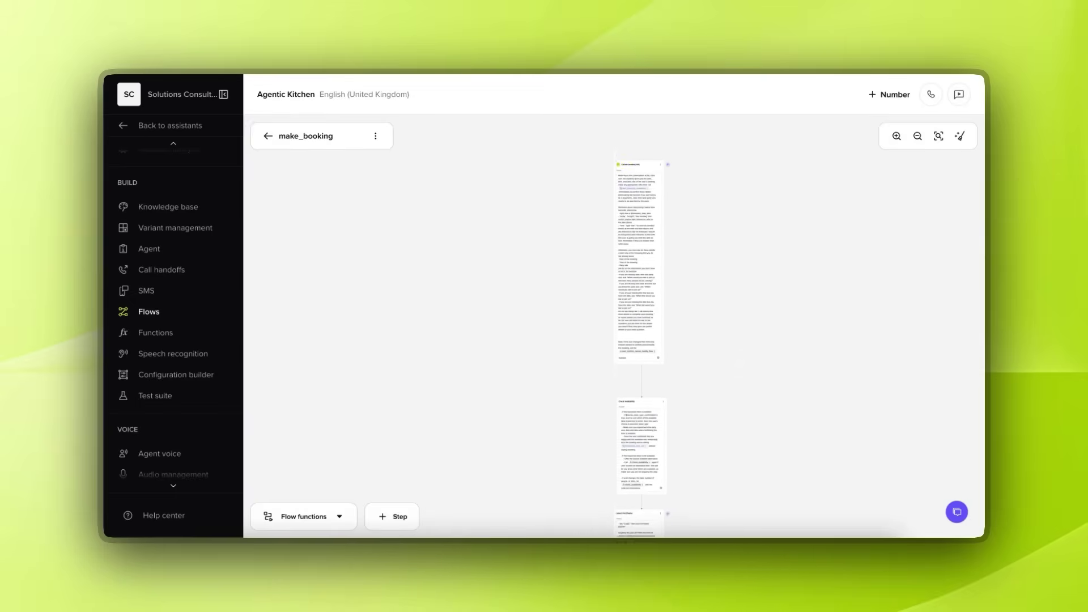
click(896, 136)
click(896, 136)
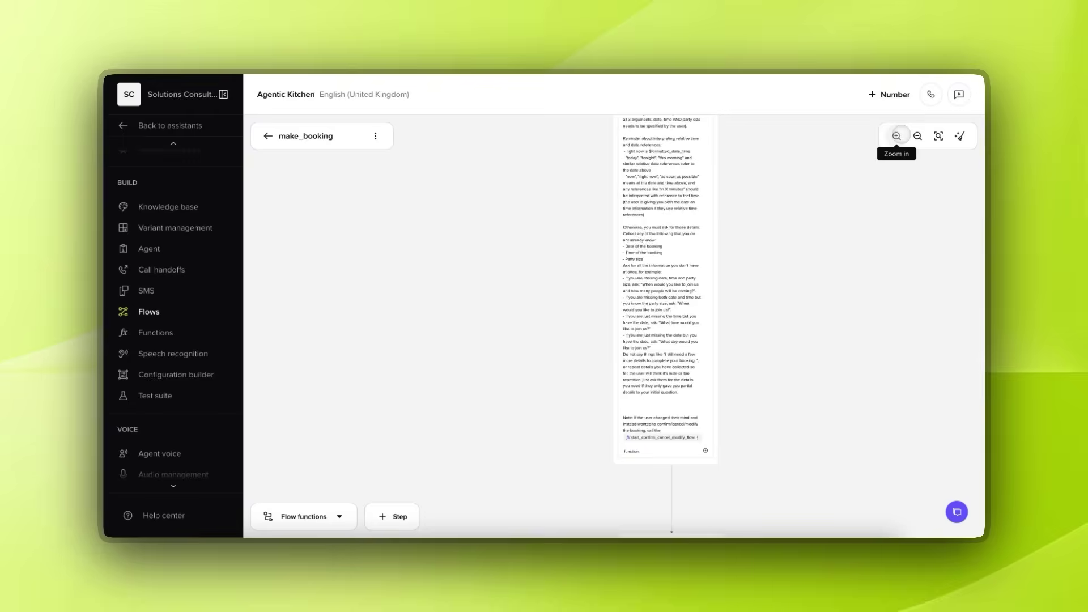
click(896, 136)
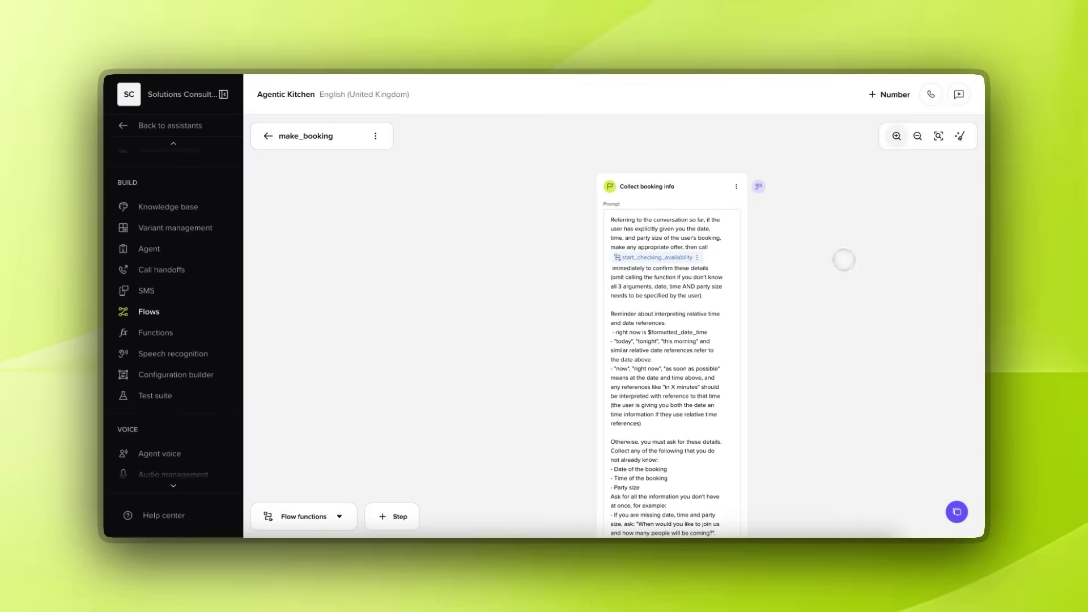
click(897, 136)
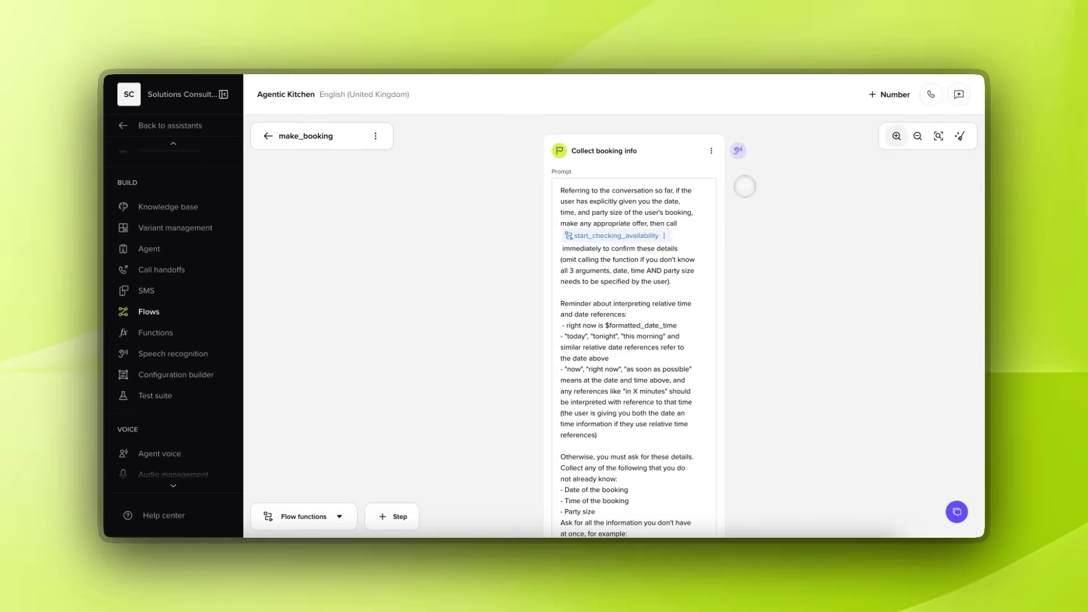
scroll(680, 352, down, 2)
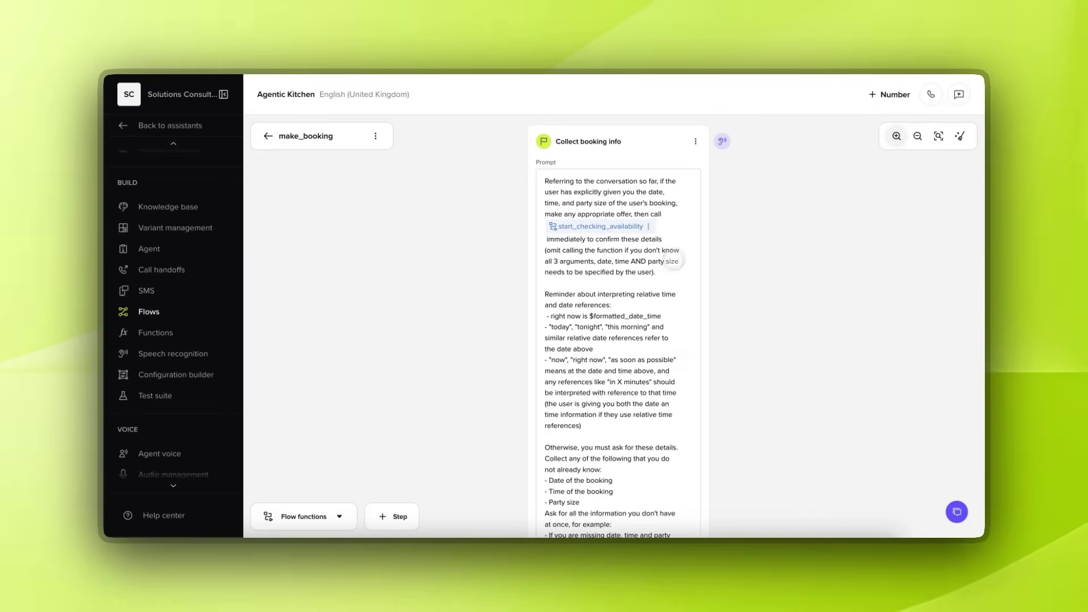
scroll(660, 278, down, 3)
scroll(656, 280, down, 2)
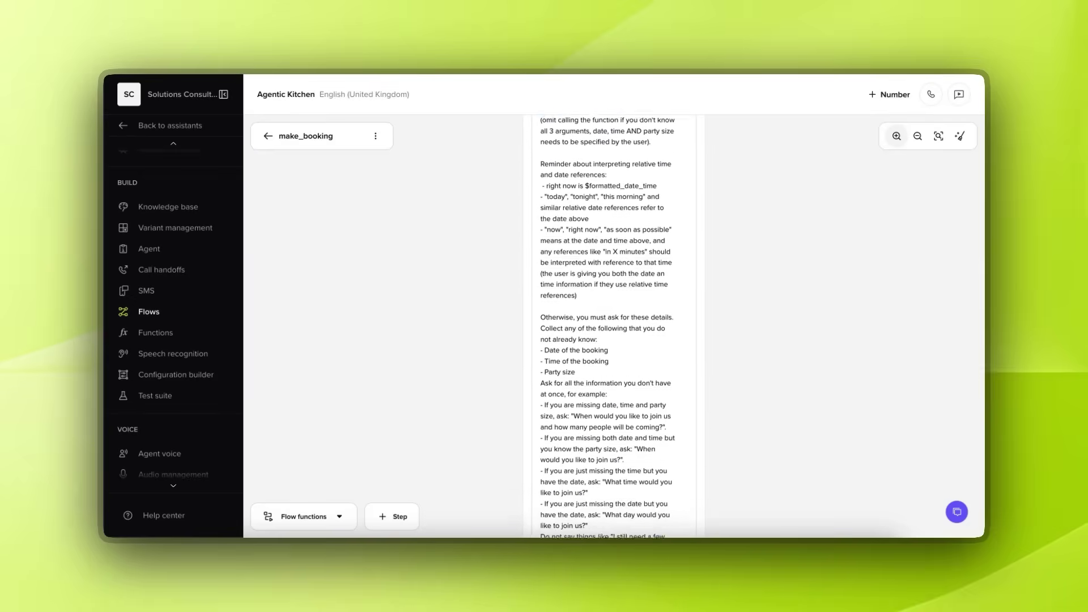
scroll(656, 280, up, 4)
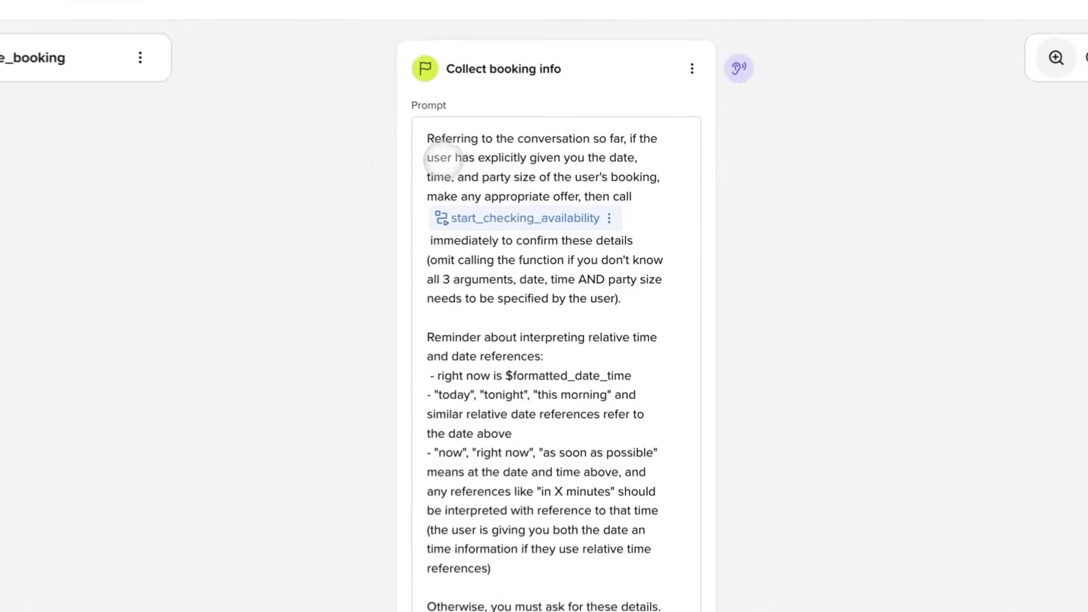
drag(541, 147, 589, 162)
drag(508, 163, 651, 202)
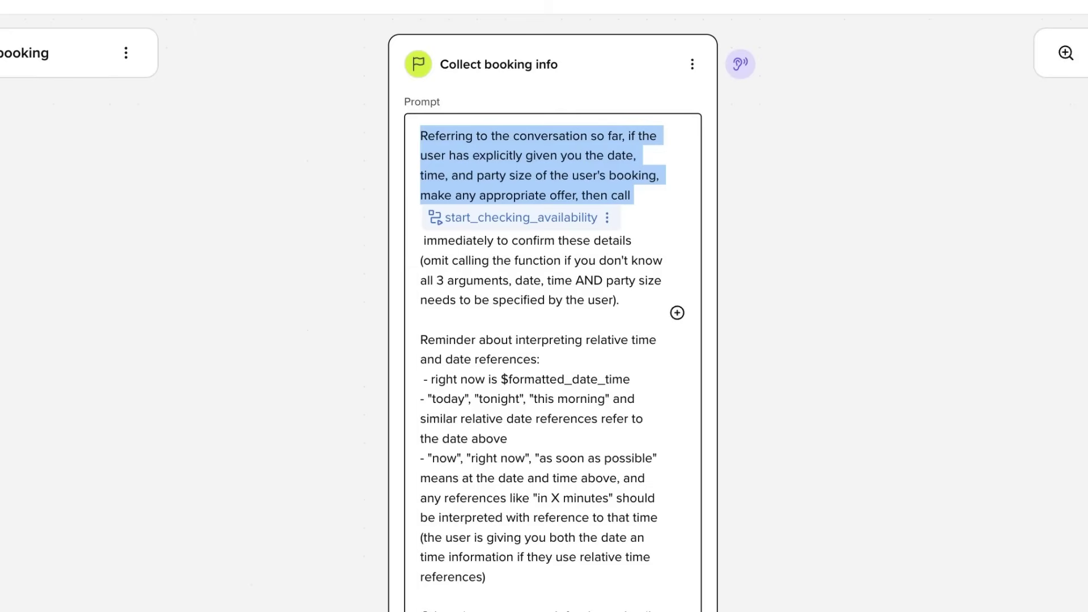
key(Escape)
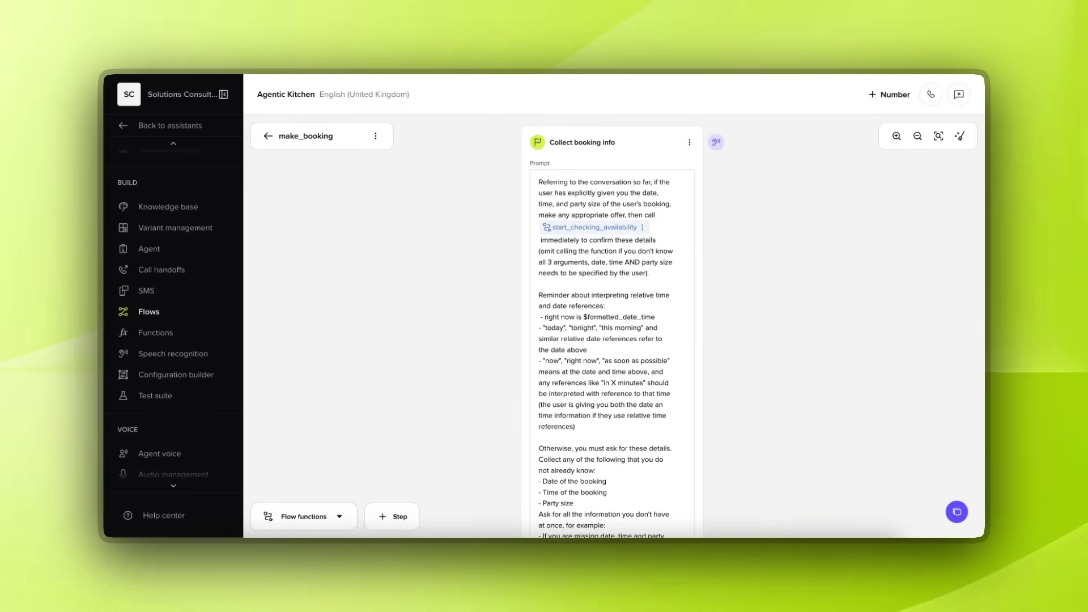
scroll(626, 326, down, 1)
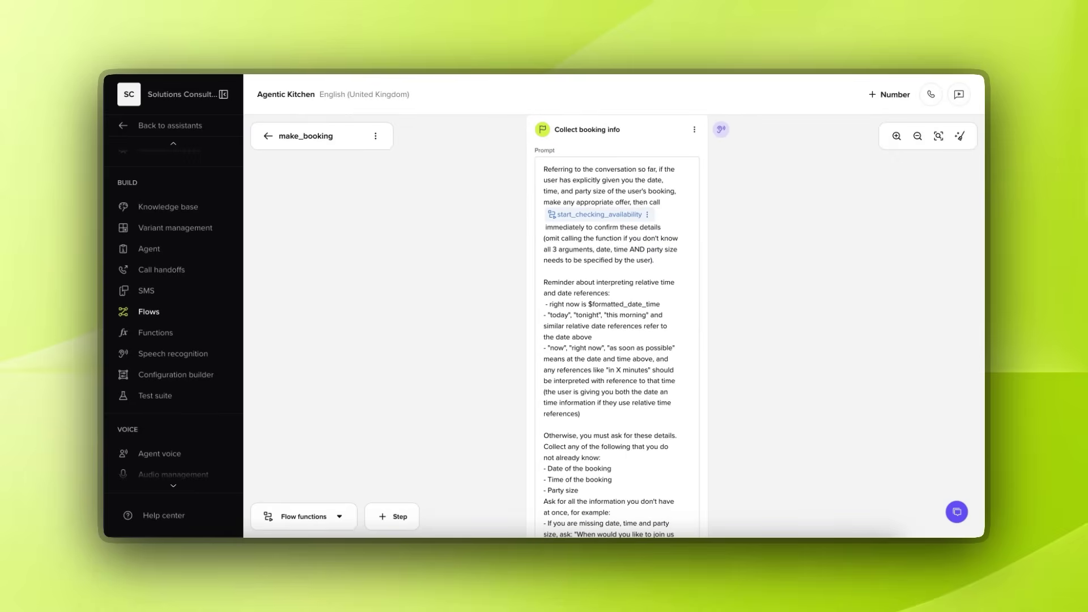
scroll(601, 327, down, 3)
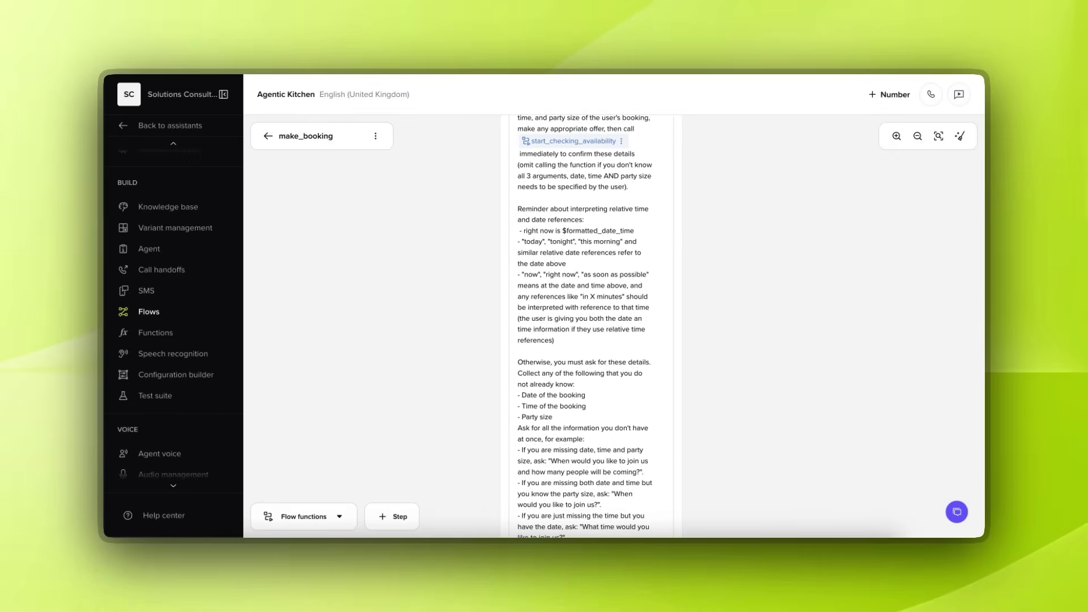
scroll(587, 326, down, 4)
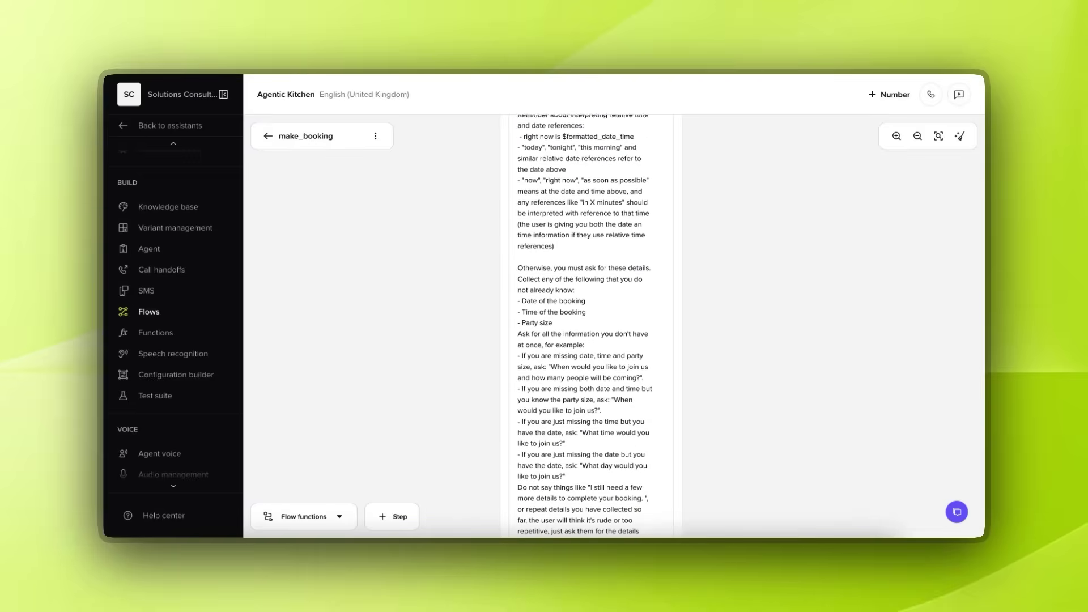
scroll(586, 326, down, 4)
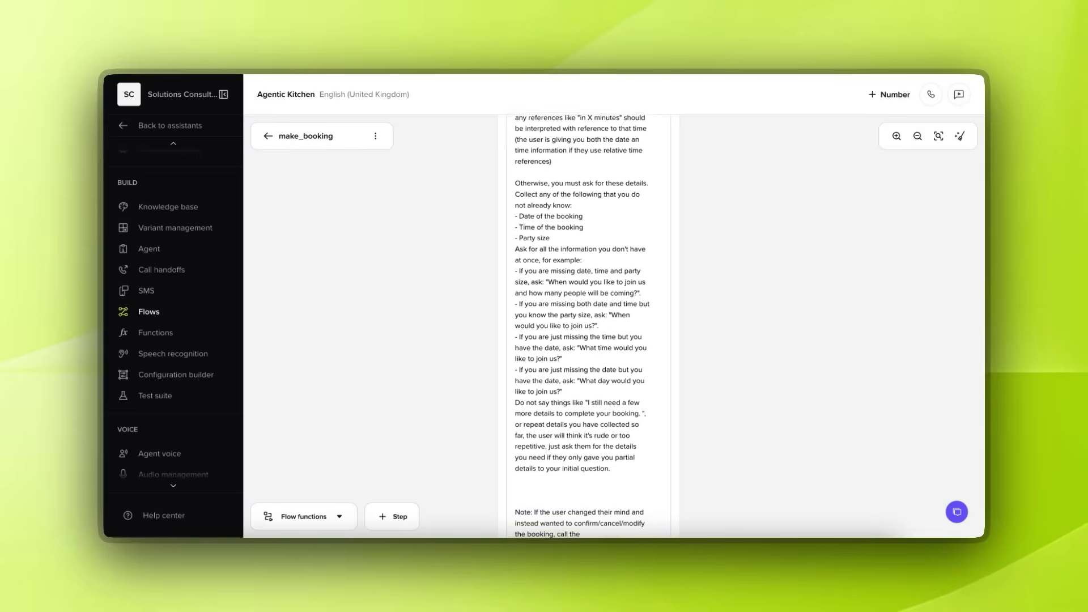
scroll(586, 327, down, 4)
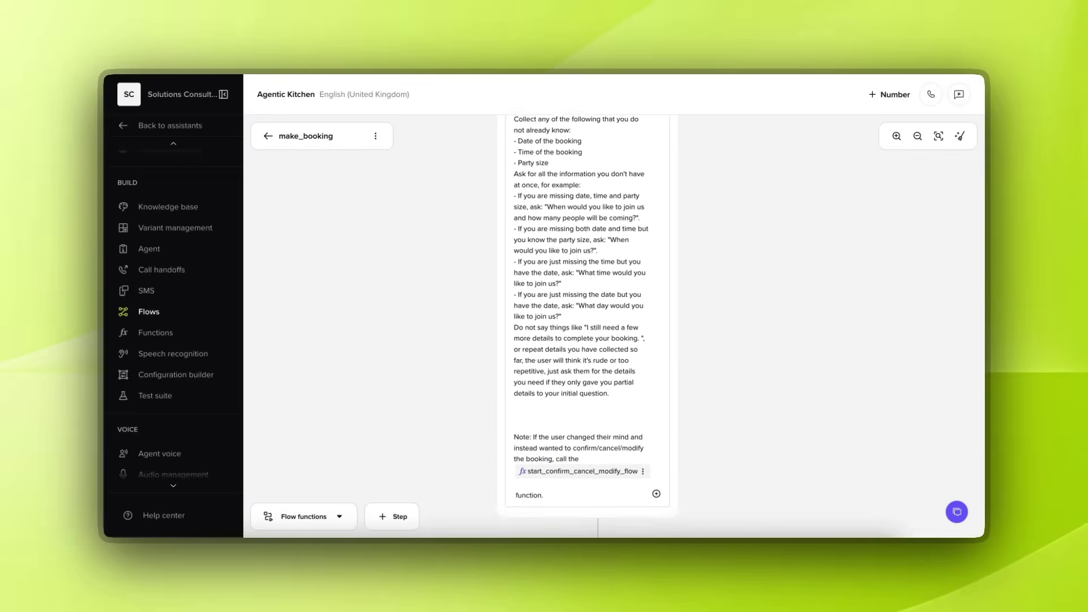
scroll(587, 327, down, 2)
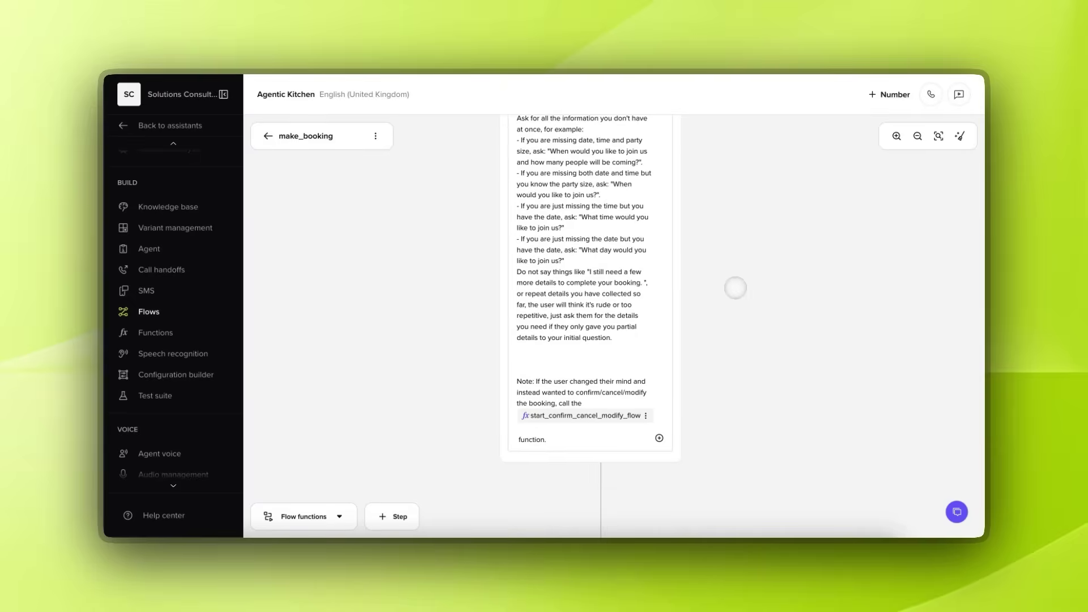
scroll(735, 288, up, 1)
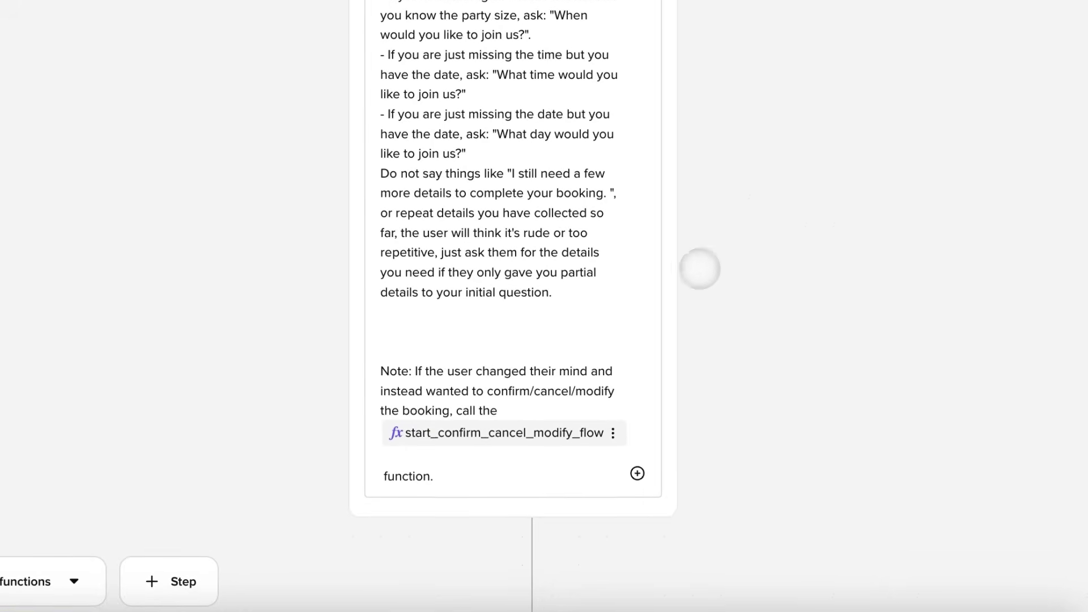
scroll(765, 266, down, 10)
scroll(527, 306, up, 6)
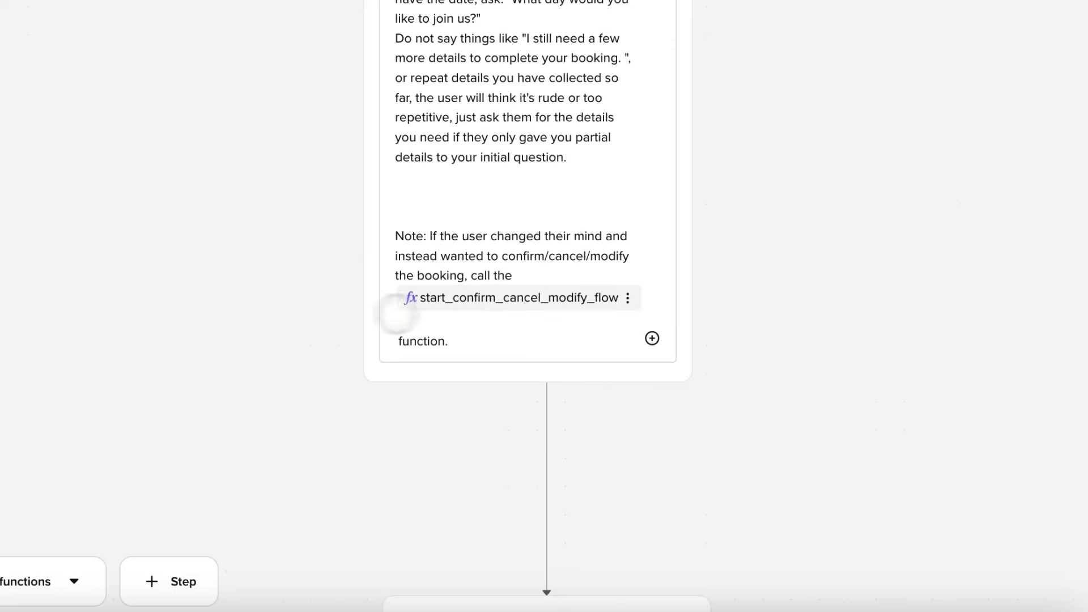
scroll(325, 316, up, 4)
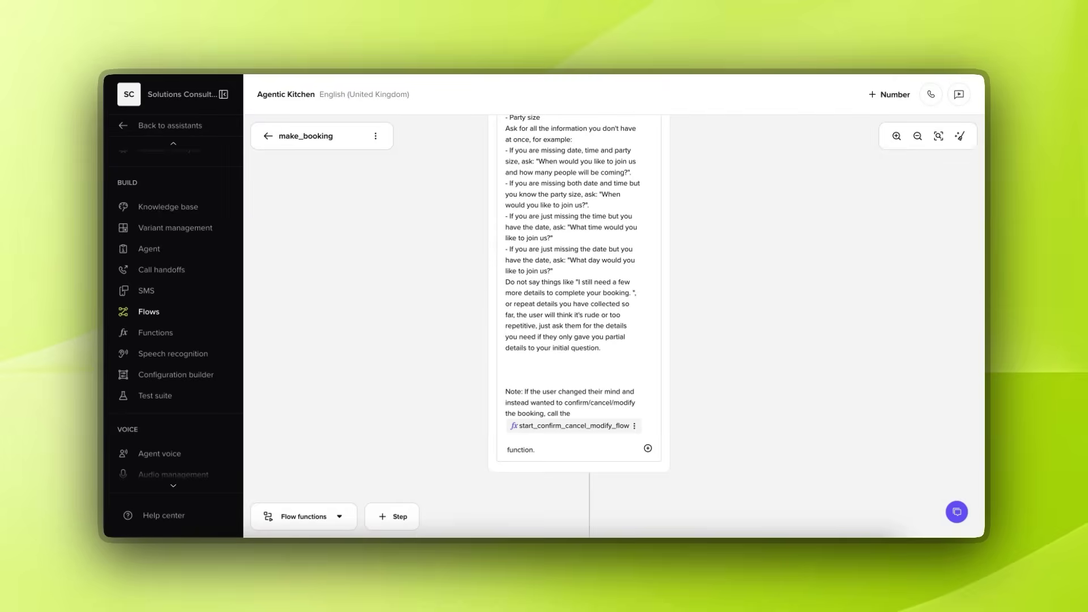
scroll(768, 413, down, 3)
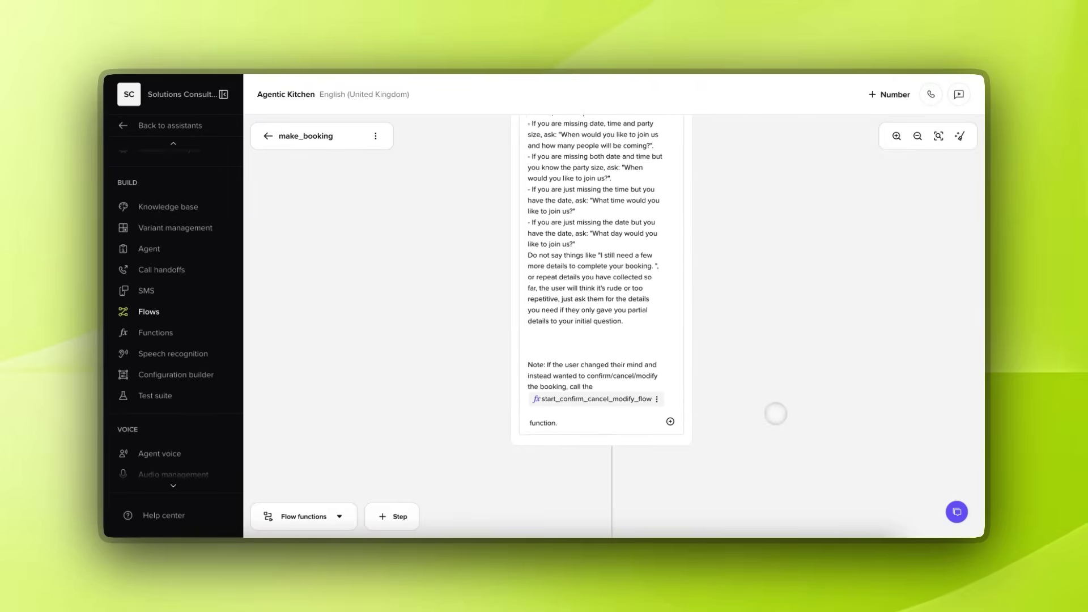
scroll(612, 325, down, 5)
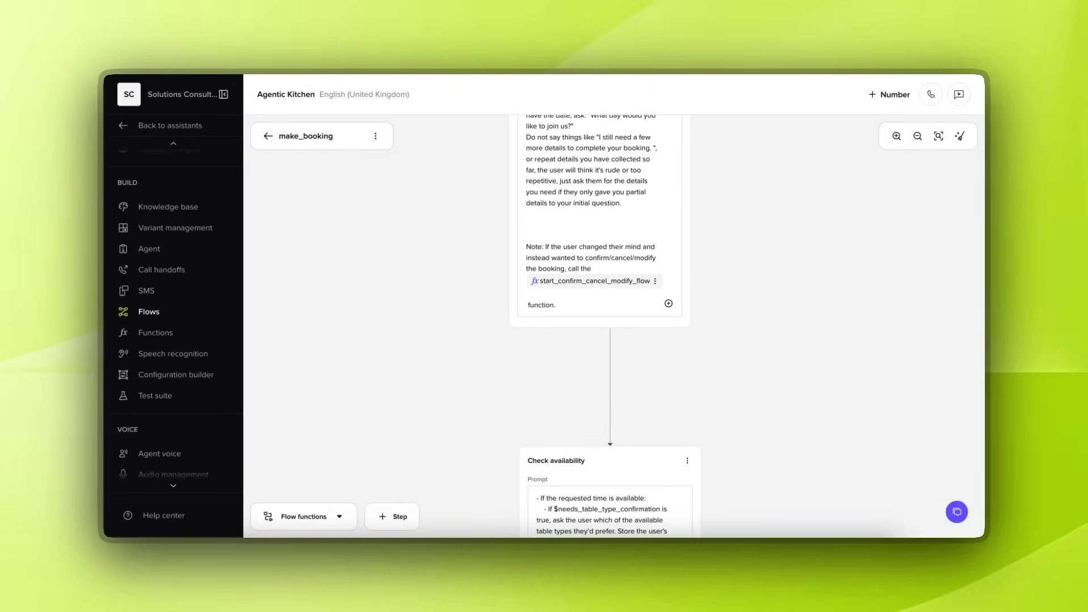
scroll(612, 326, down, 2)
scroll(612, 325, down, 4)
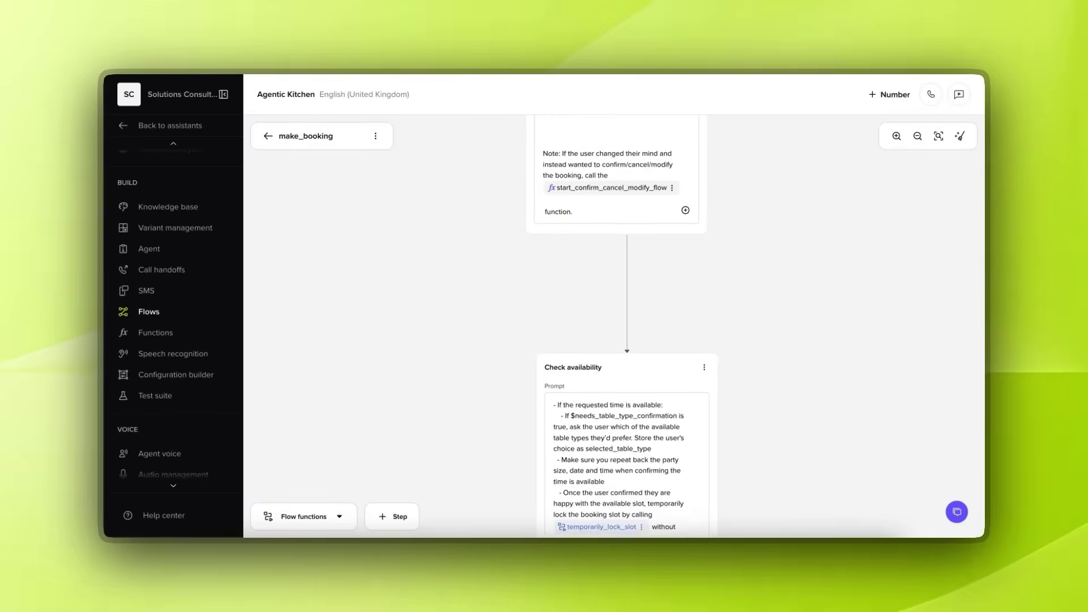
scroll(612, 326, down, 2)
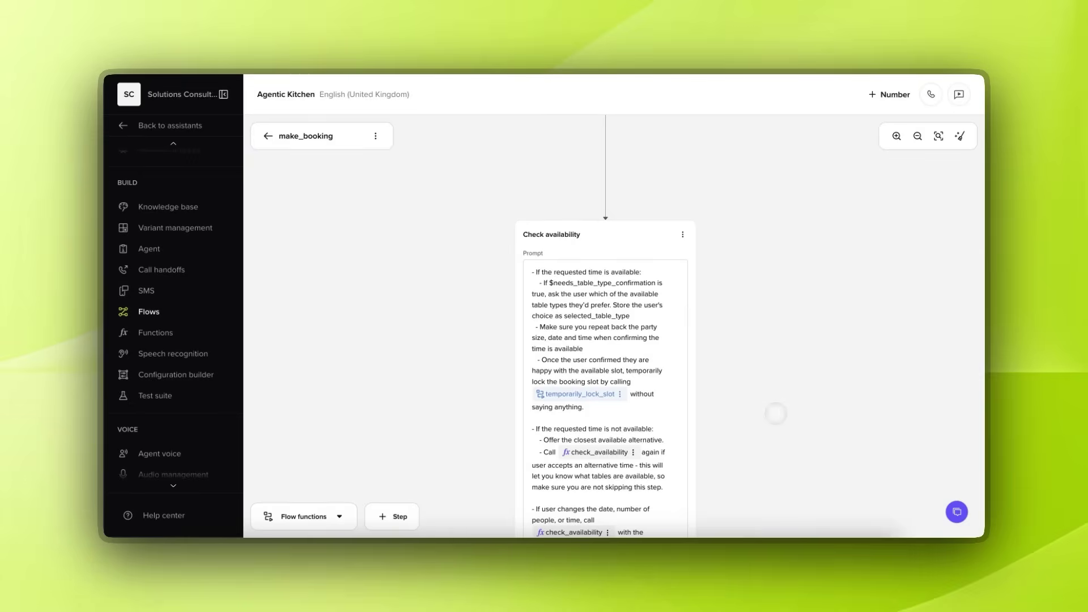
scroll(833, 288, down, 3)
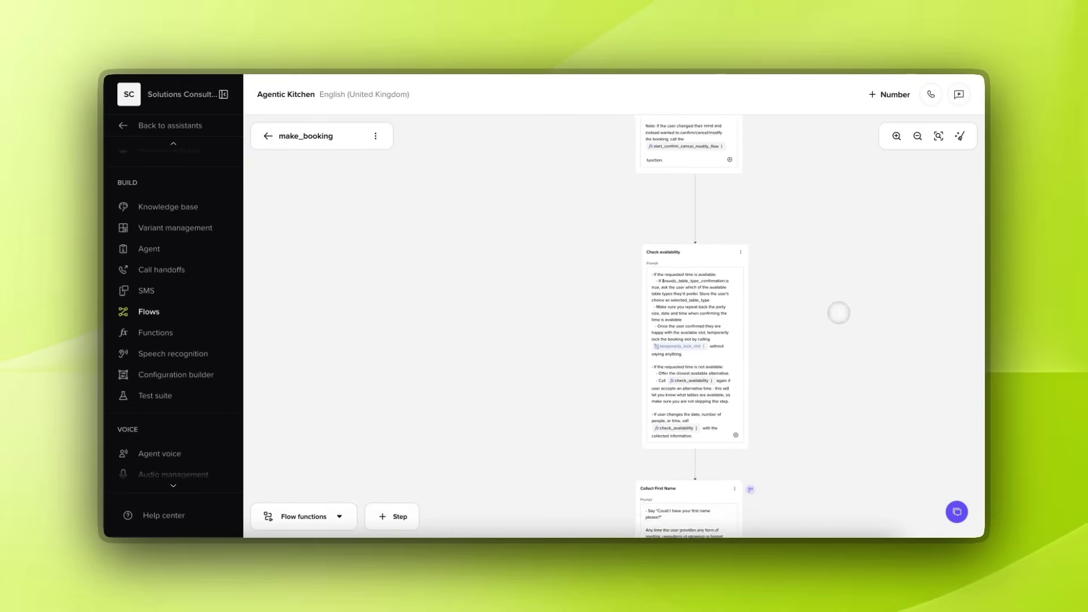
scroll(838, 313, down, 1)
scroll(766, 321, up, 3)
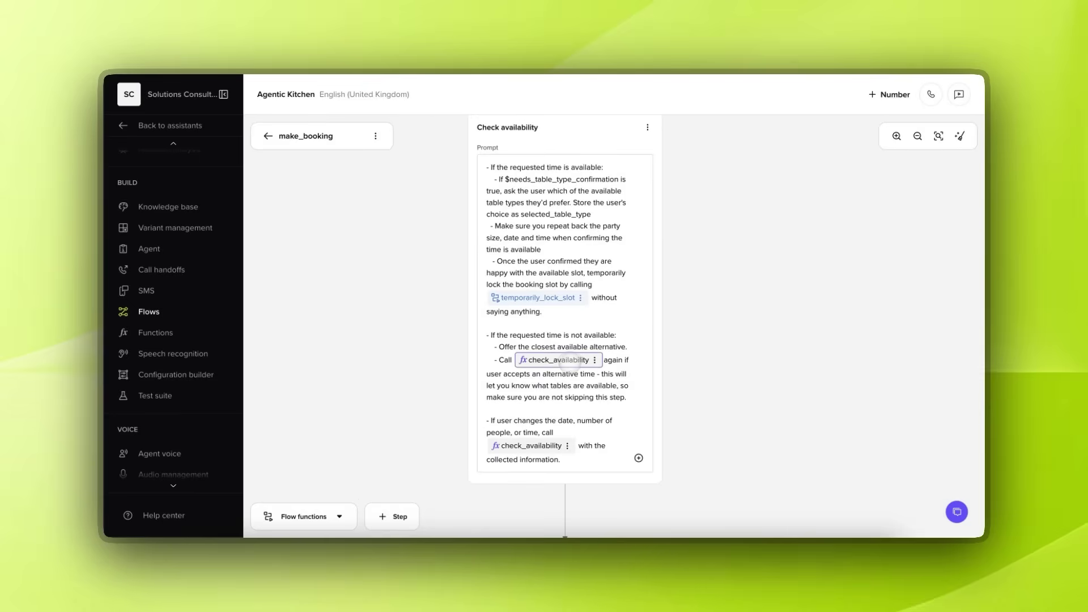
click(568, 361)
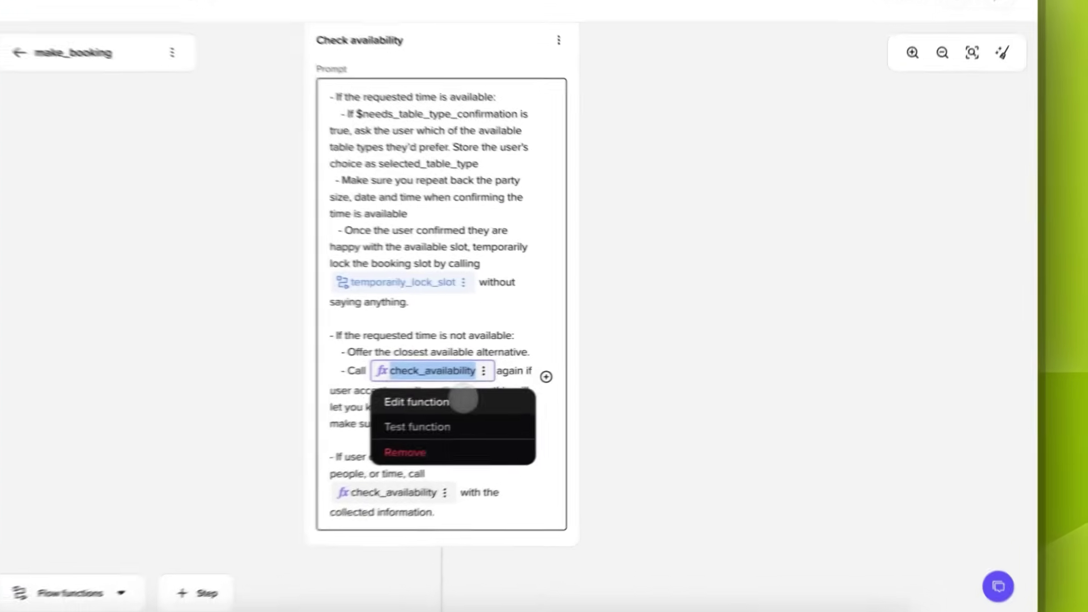
click(567, 383)
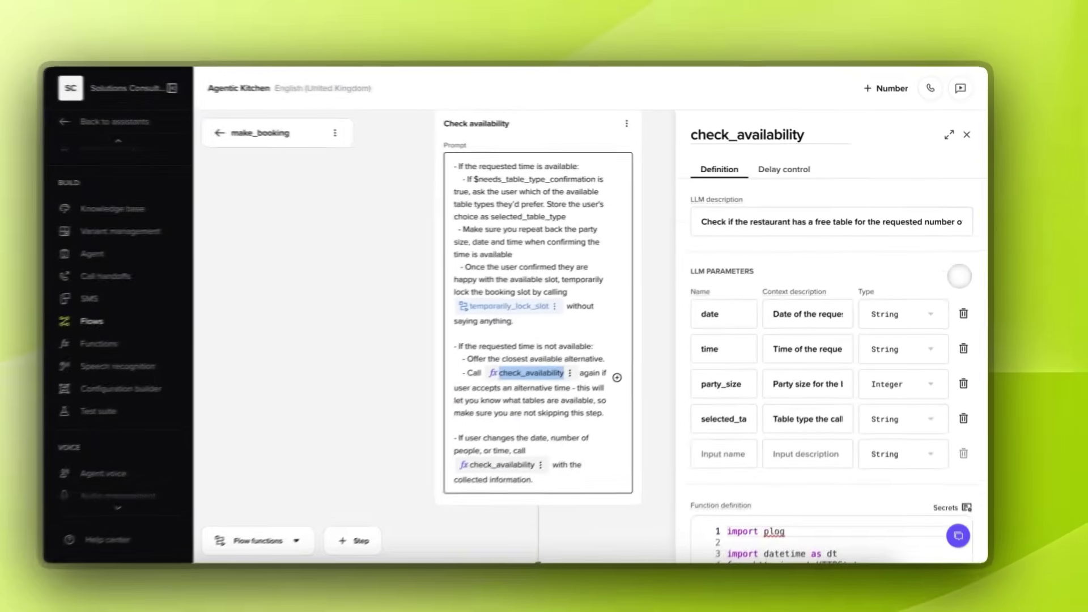
scroll(976, 314, down, 2)
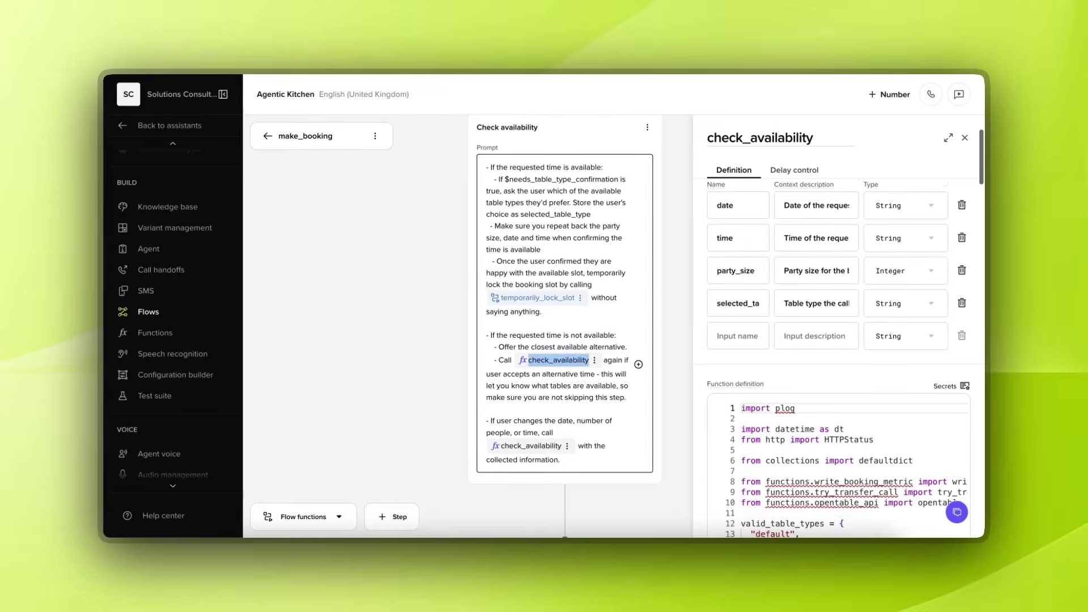
scroll(839, 357, down, 3)
scroll(839, 363, down, 3)
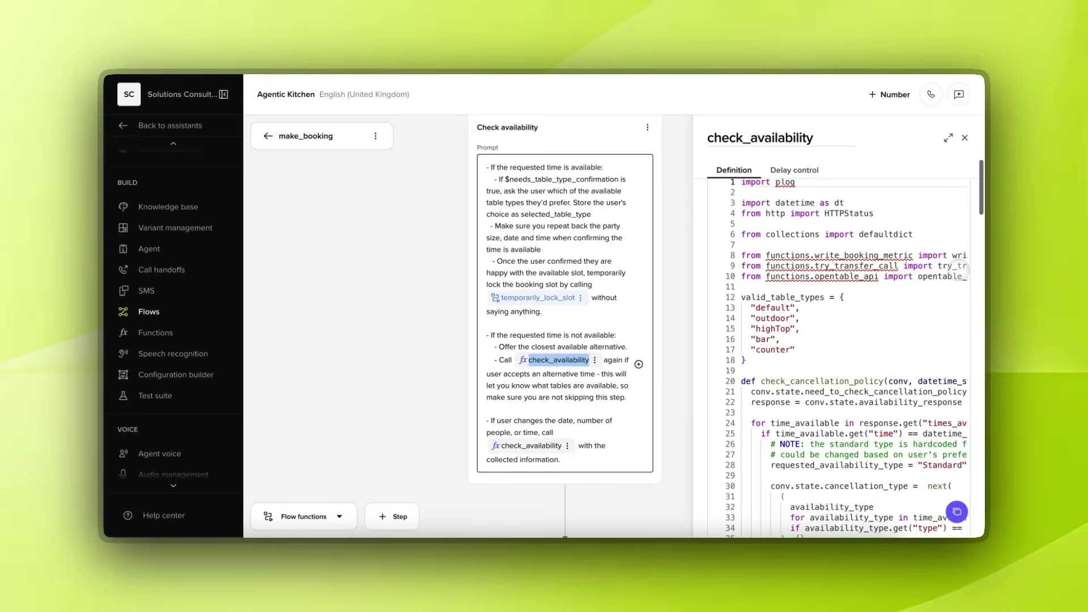
click(947, 139)
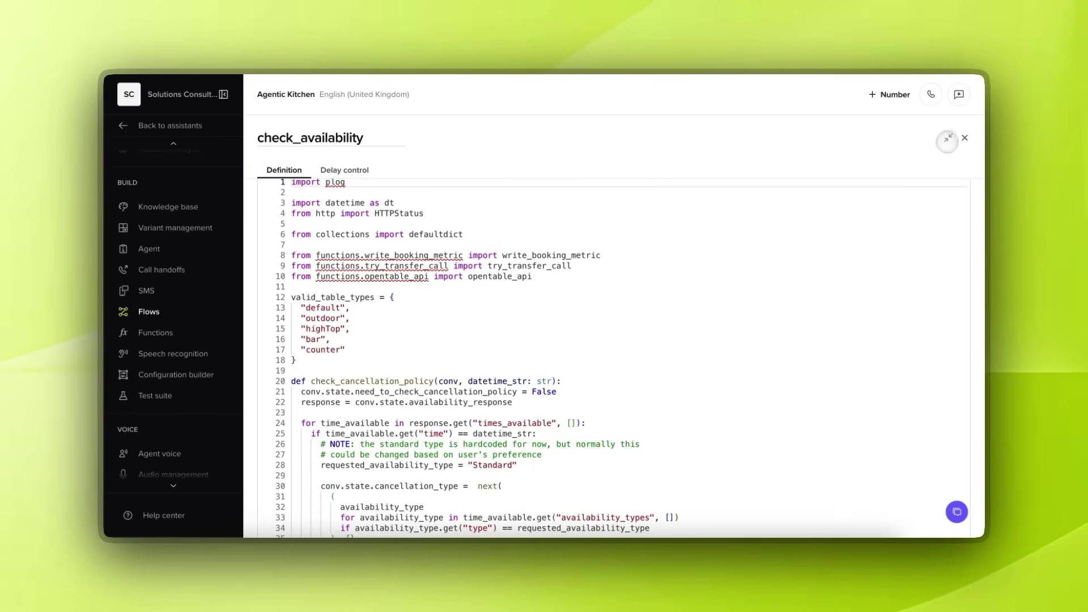
click(946, 140)
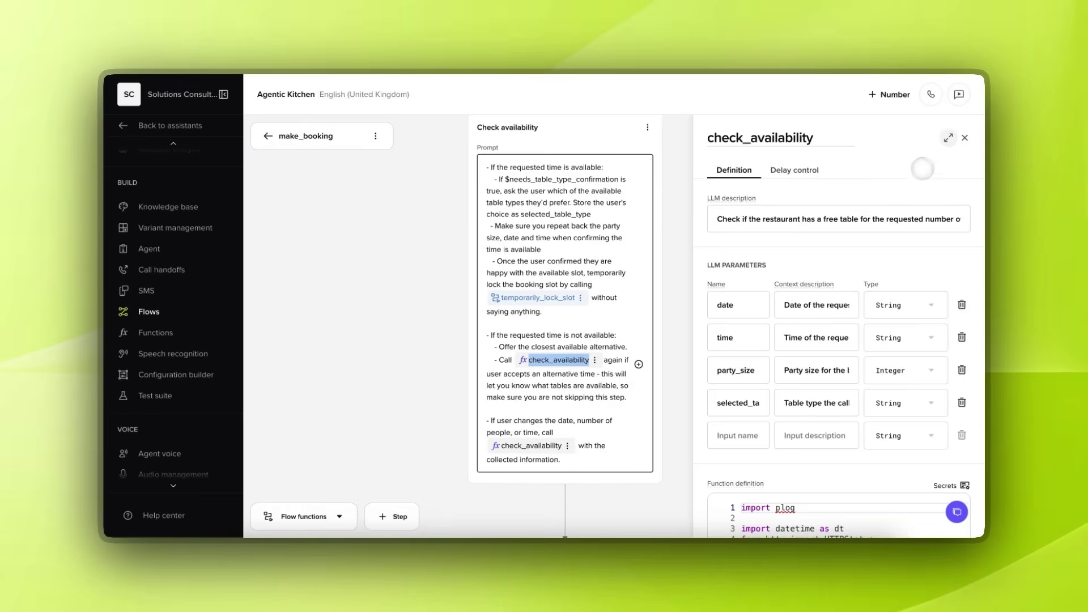
Step: Close the check_availability editor, browse the Project functions list, then show the Flows overview
click(965, 137)
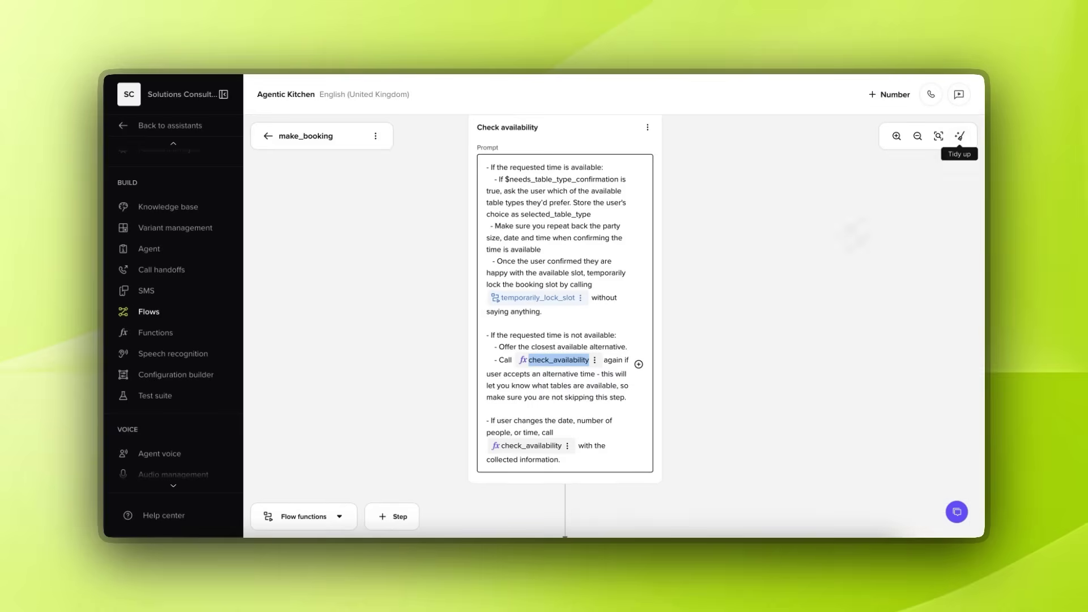
scroll(615, 384, down, 1)
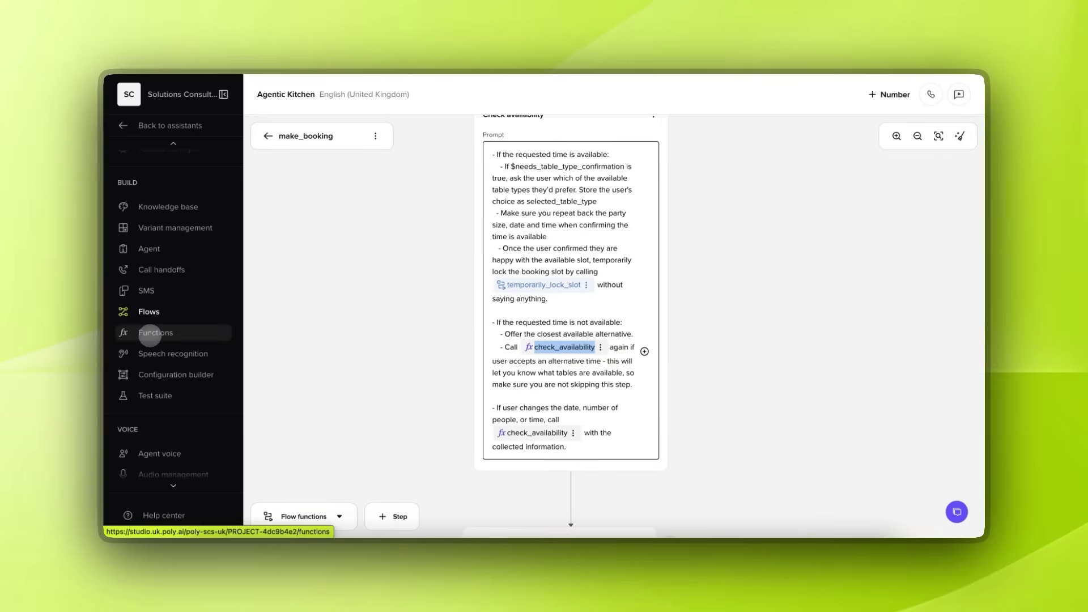
click(170, 334)
scroll(433, 279, down, 2)
scroll(432, 280, down, 5)
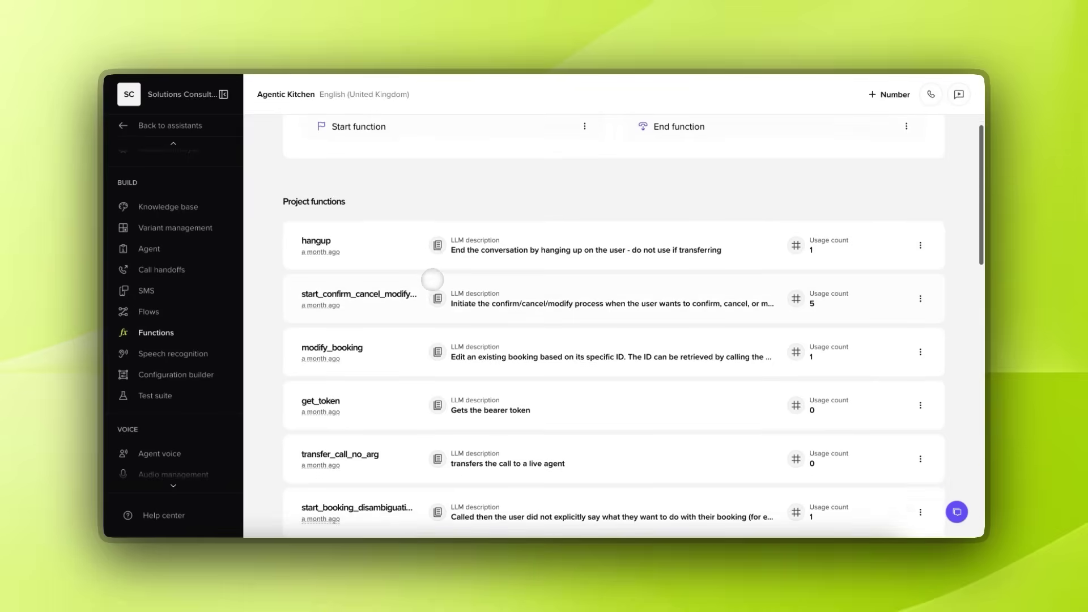
scroll(614, 326, down, 4)
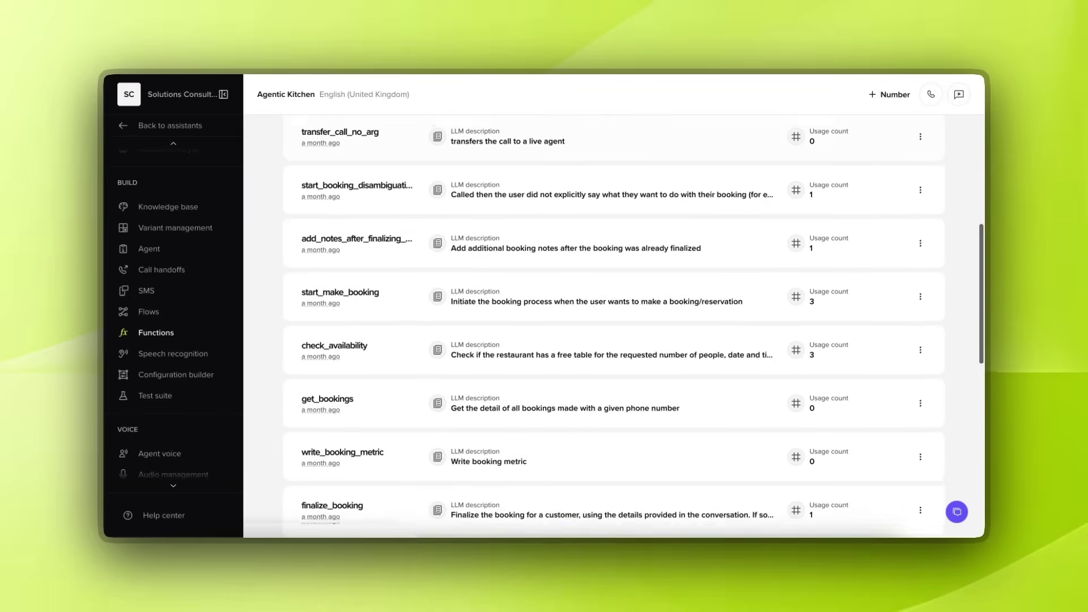
scroll(613, 326, up, 6)
scroll(432, 280, up, 1)
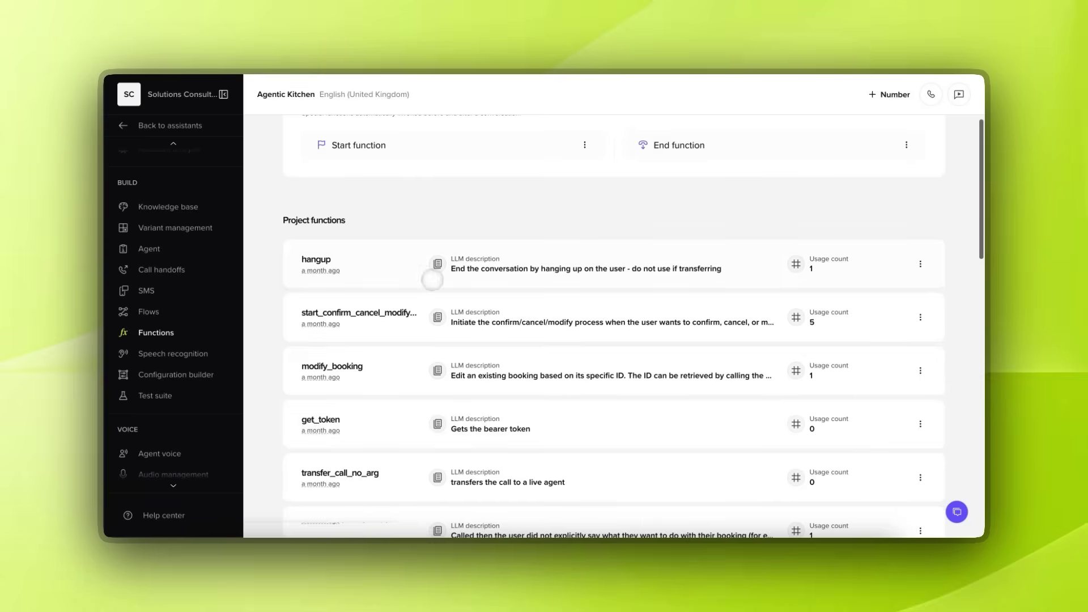
click(205, 313)
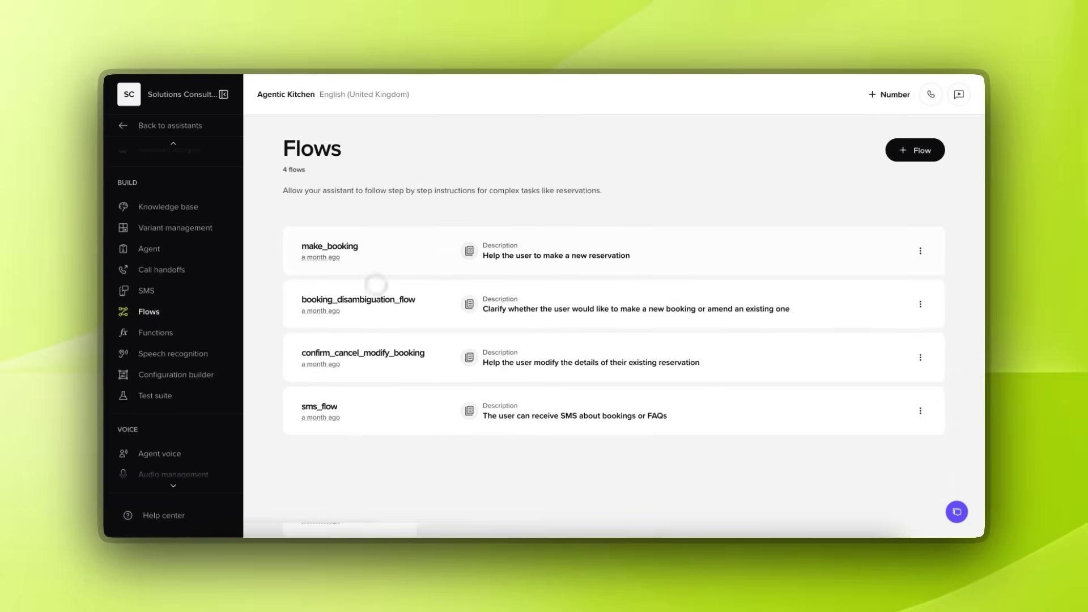
Step: Open make_booking, scroll through its cards down to Final details, and fit the whole flow to view
click(375, 248)
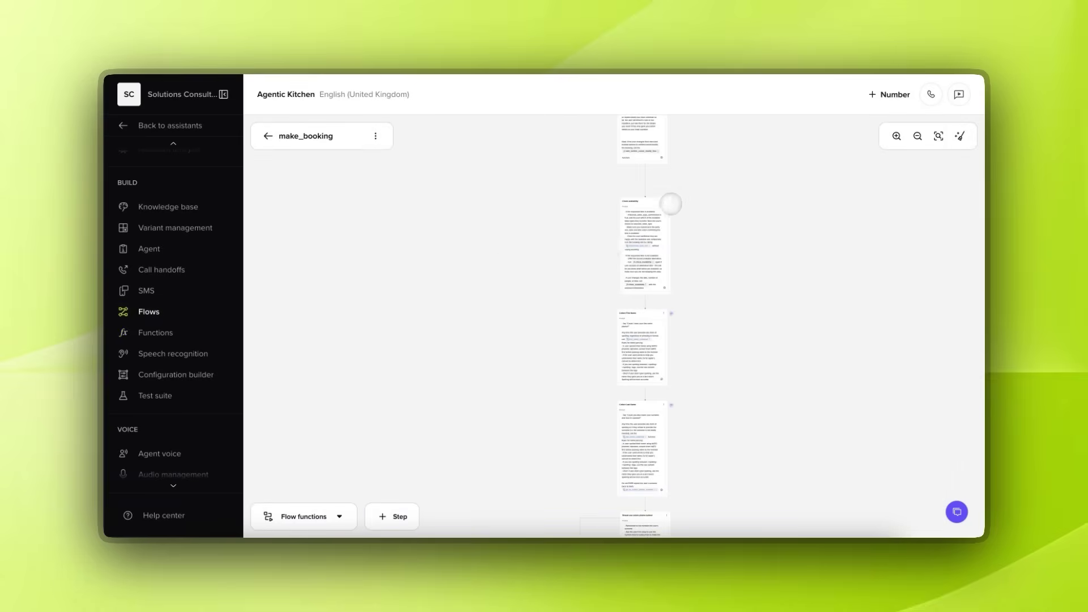
scroll(670, 204, up, 5)
scroll(677, 195, down, 5)
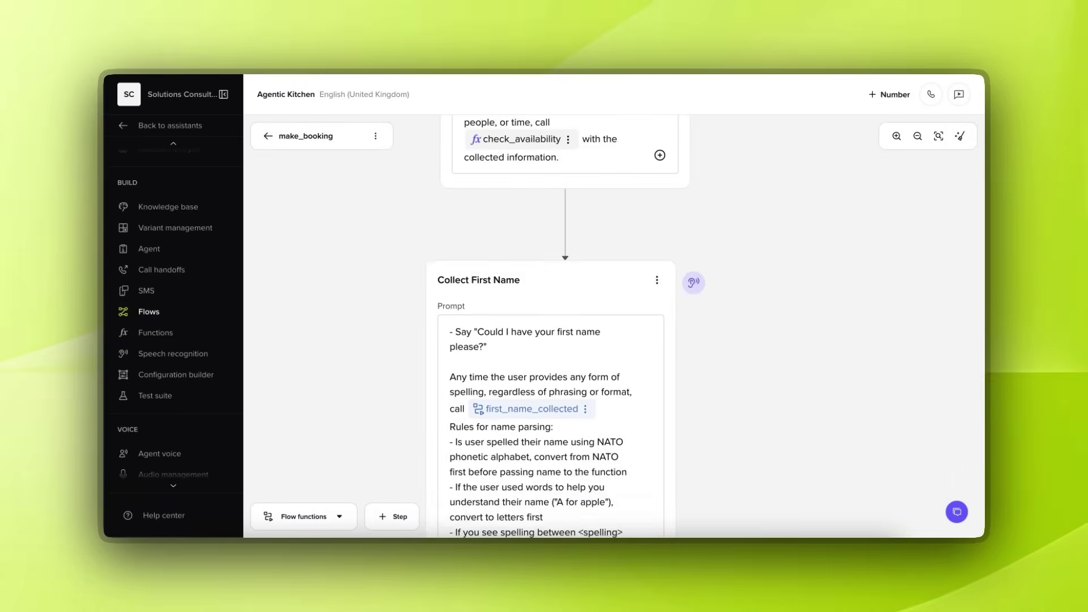
scroll(566, 326, down, 5)
scroll(612, 326, down, 3)
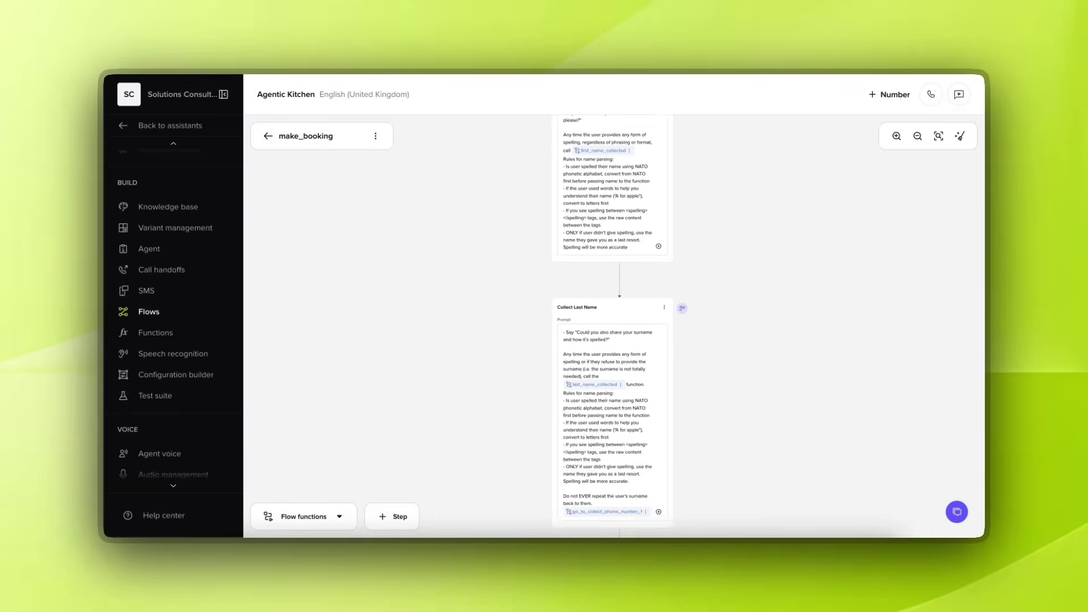
scroll(623, 325, down, 5)
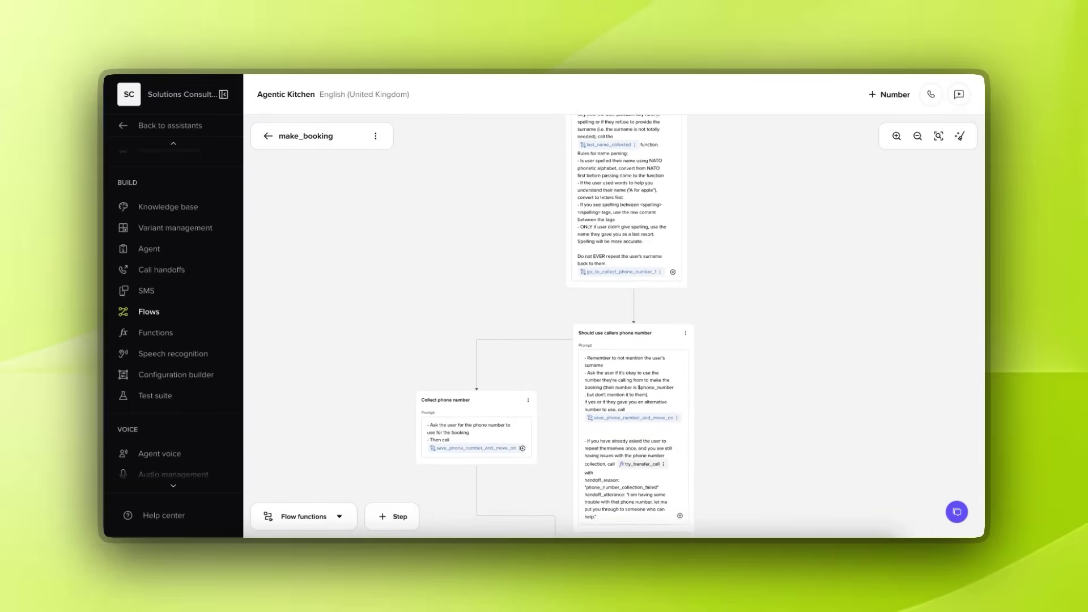
scroll(624, 325, up, 8)
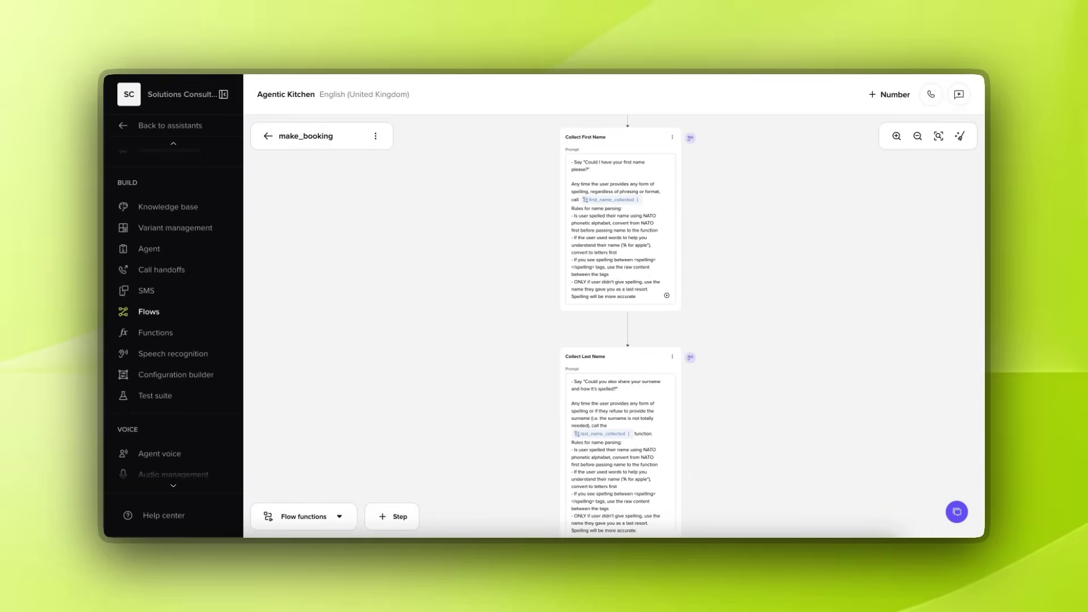
scroll(680, 196, down, 5)
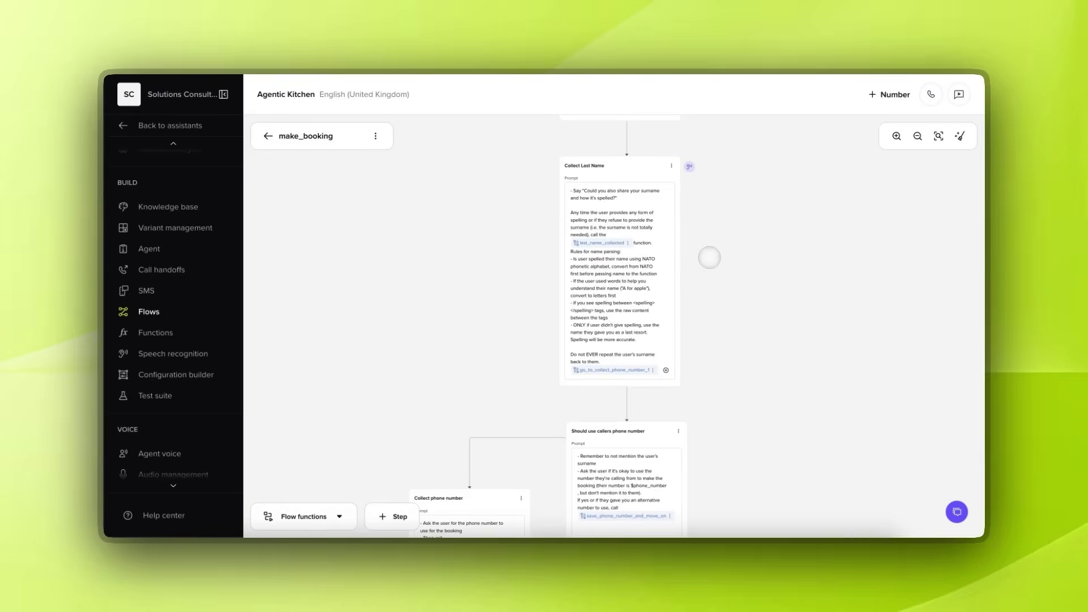
scroll(709, 257, down, 5)
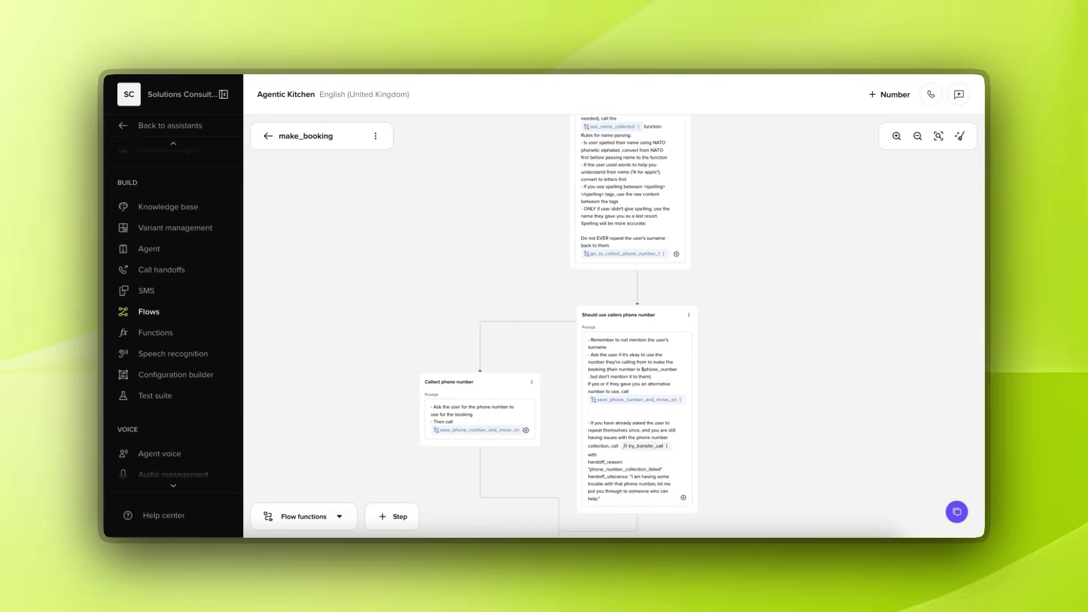
scroll(566, 326, down, 4)
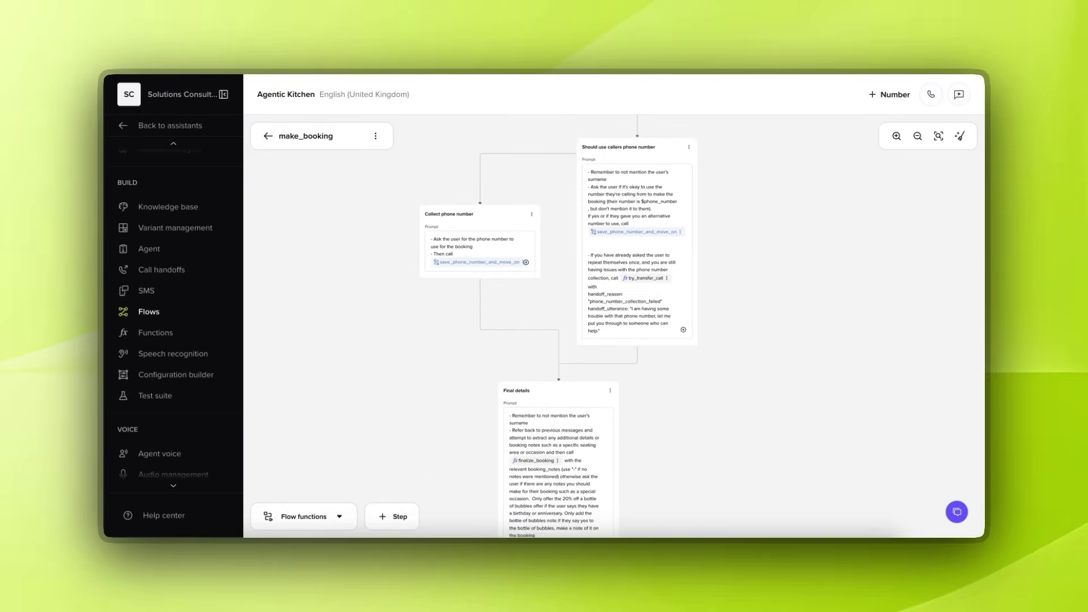
scroll(567, 326, down, 3)
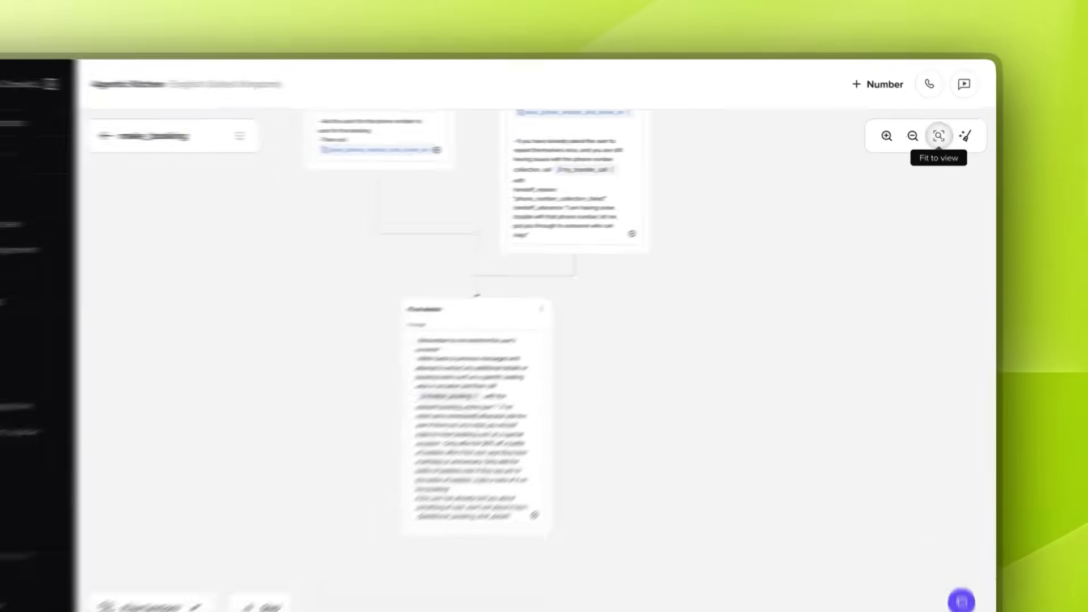
click(938, 136)
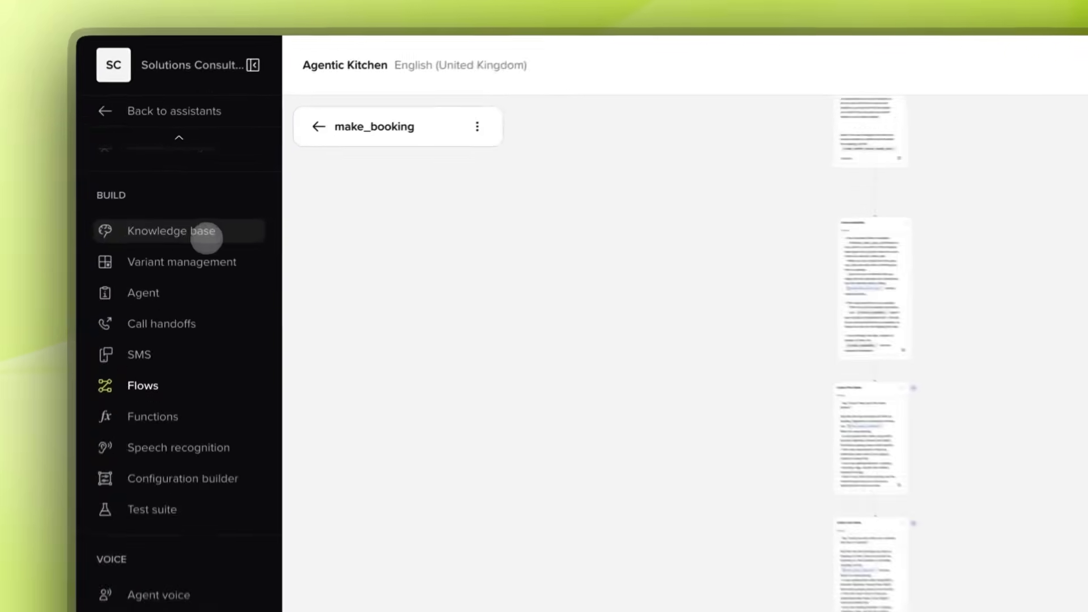
Step: Open the Knowledge base and scroll through topics such as who_are_you and site_opening_hours
click(197, 208)
scroll(488, 286, down, 15)
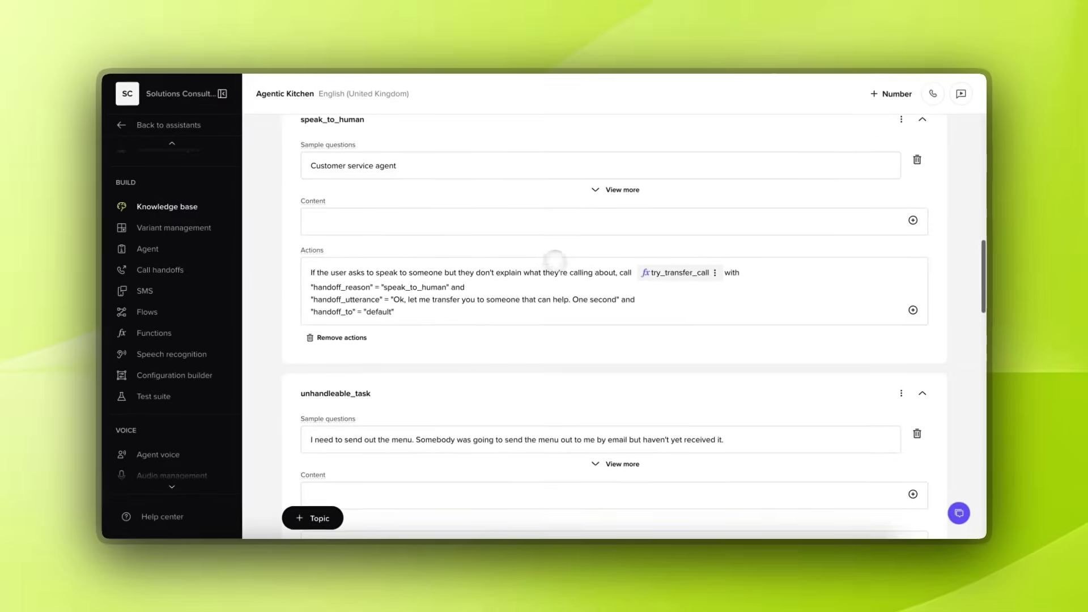
scroll(563, 272, down, 10)
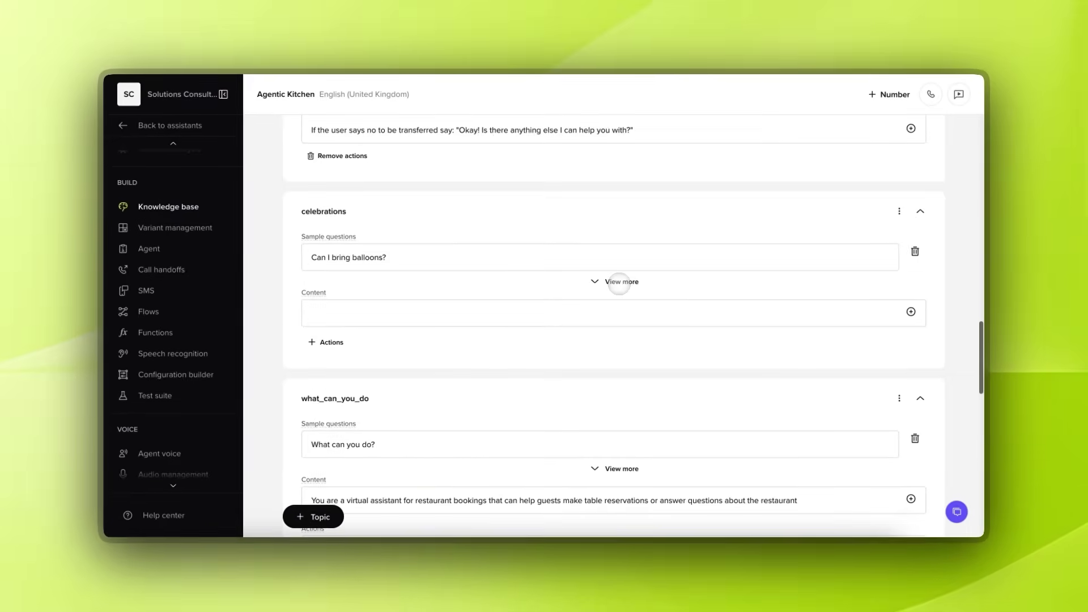
scroll(618, 284, down, 15)
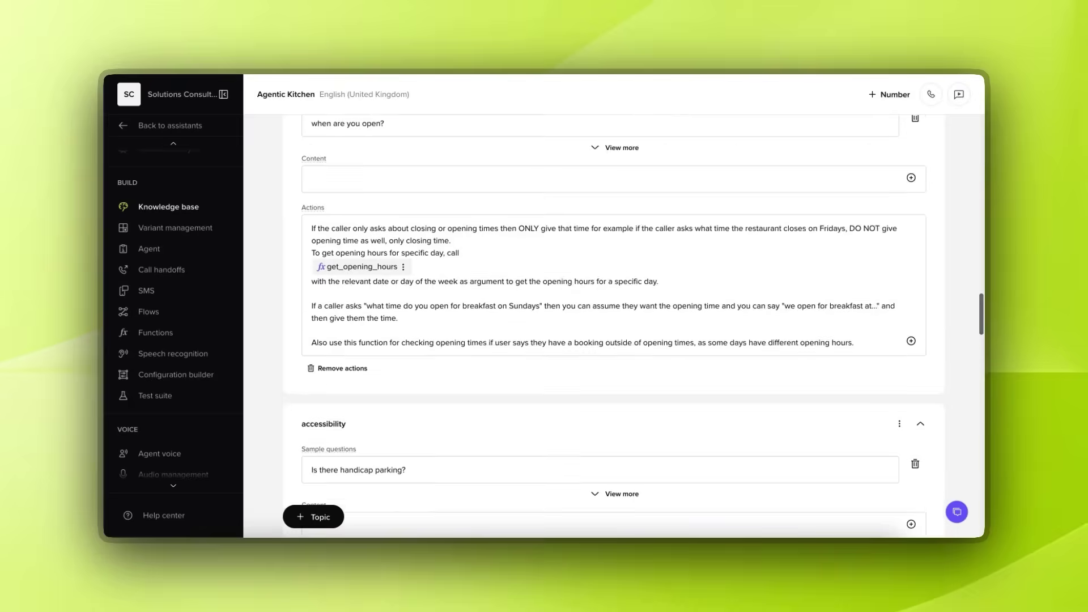
scroll(619, 284, up, 10)
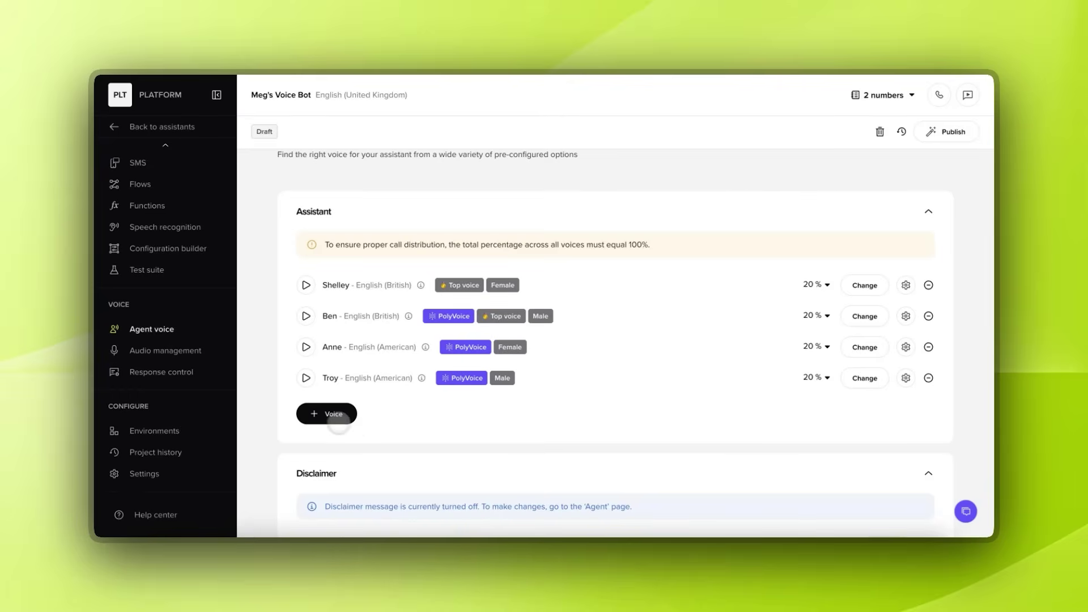
Step: Add the Opal English (British) voice to the assistant and set its call share to 20%
click(327, 414)
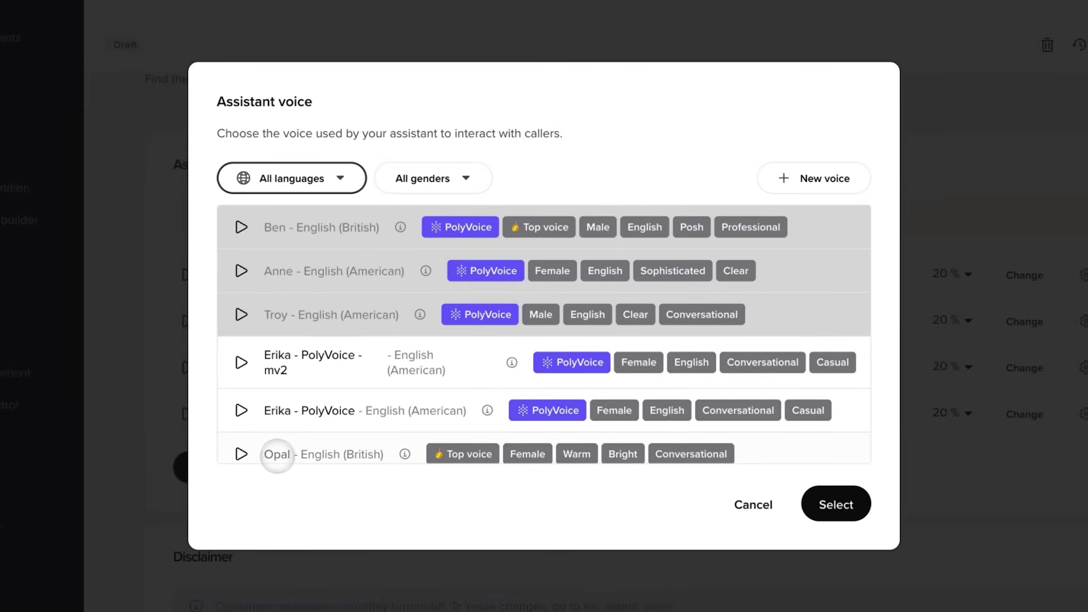
scroll(275, 453, down, 3)
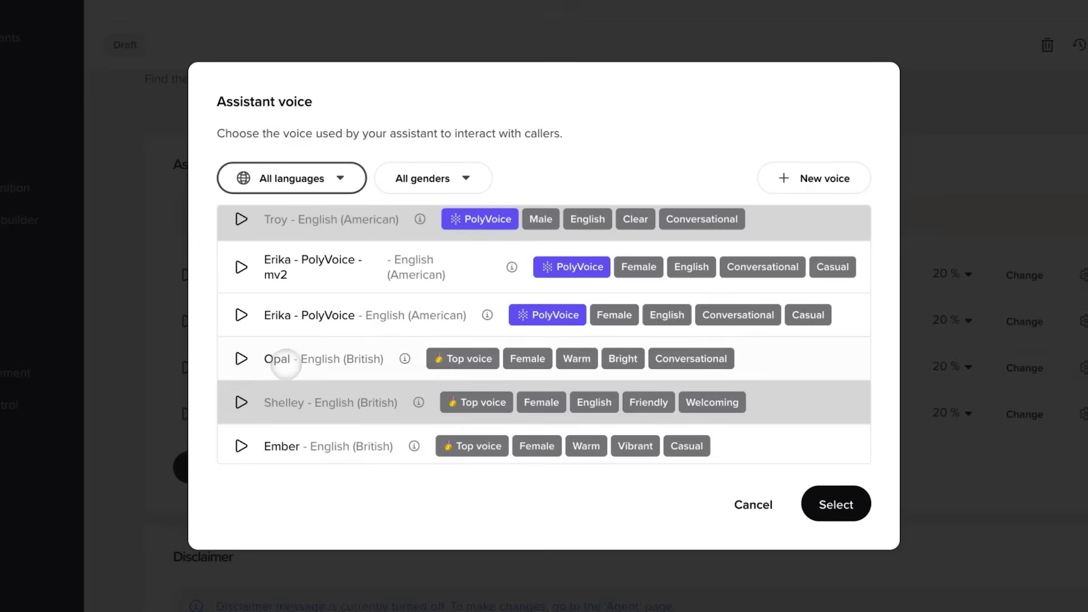
click(284, 363)
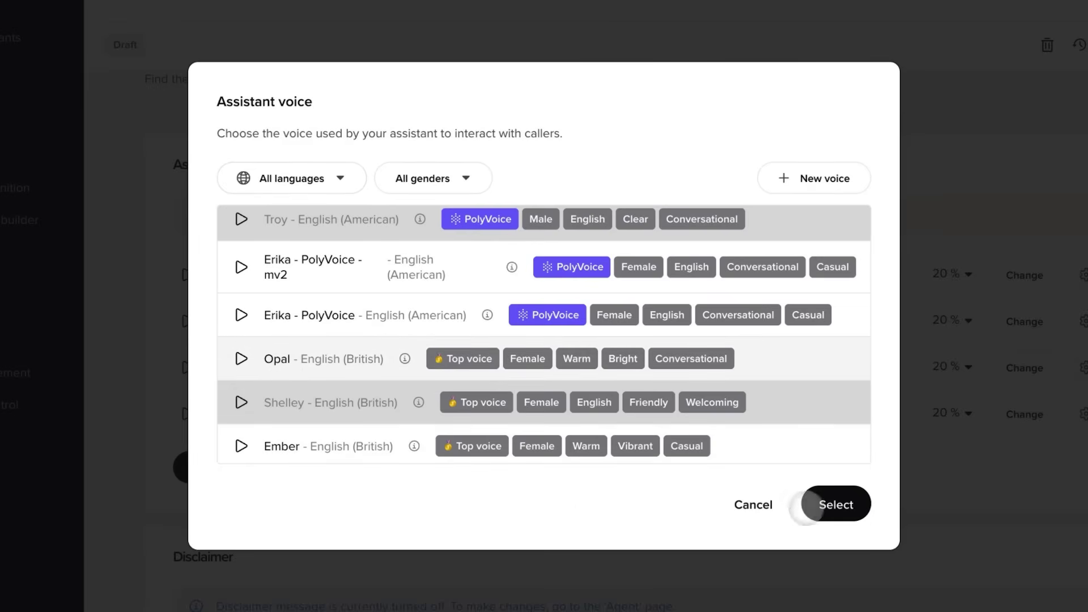
click(816, 504)
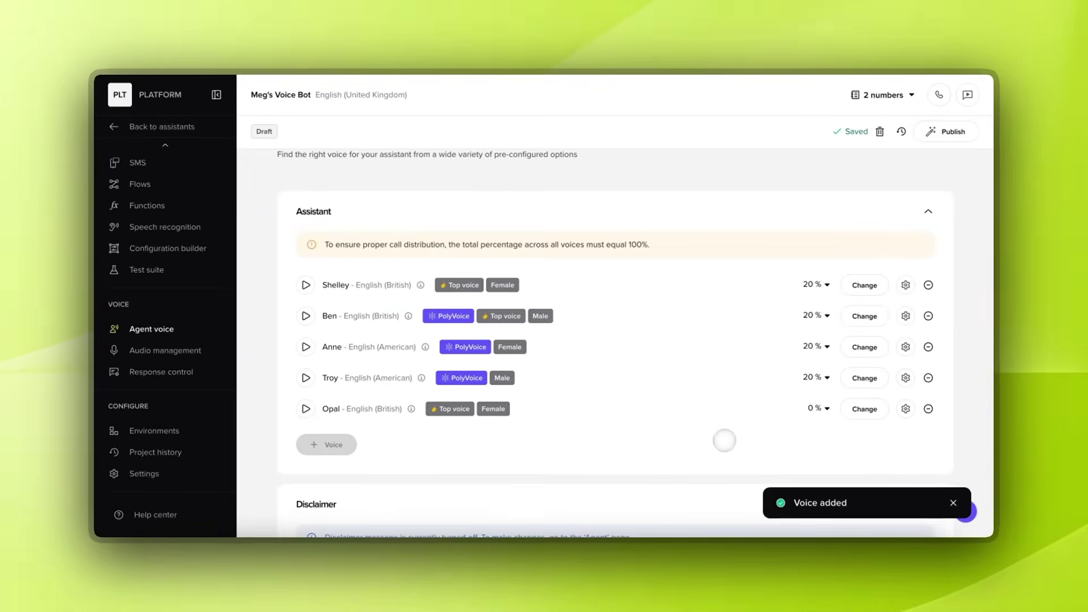
click(818, 408)
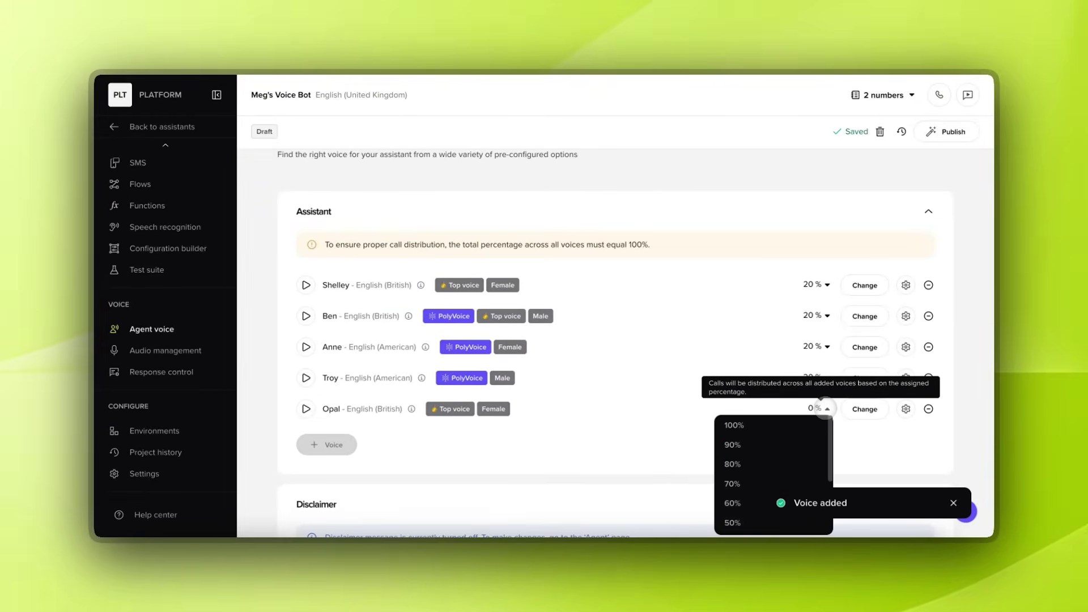
scroll(739, 512, down, 3)
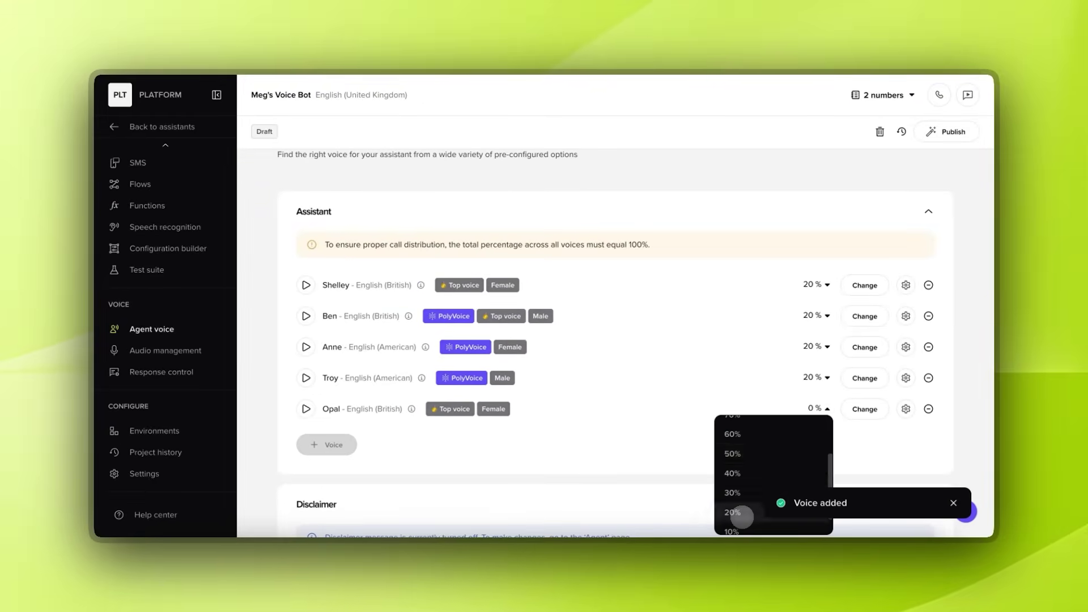
click(740, 516)
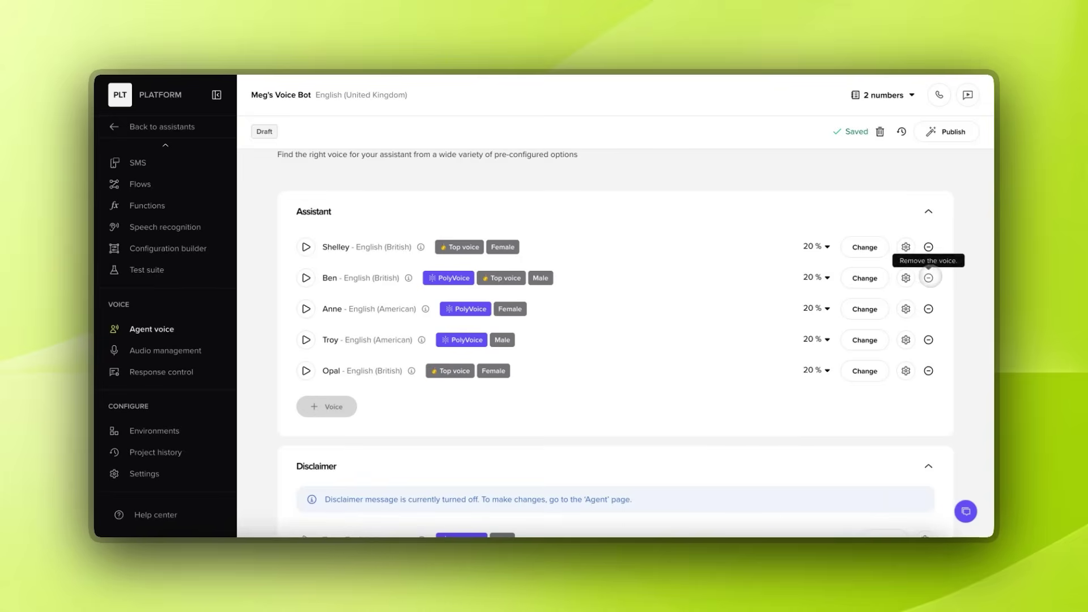
Step: Keep Ben's voice model at eleven_turbo_v2 and raise his stability from 7 to 22
click(906, 278)
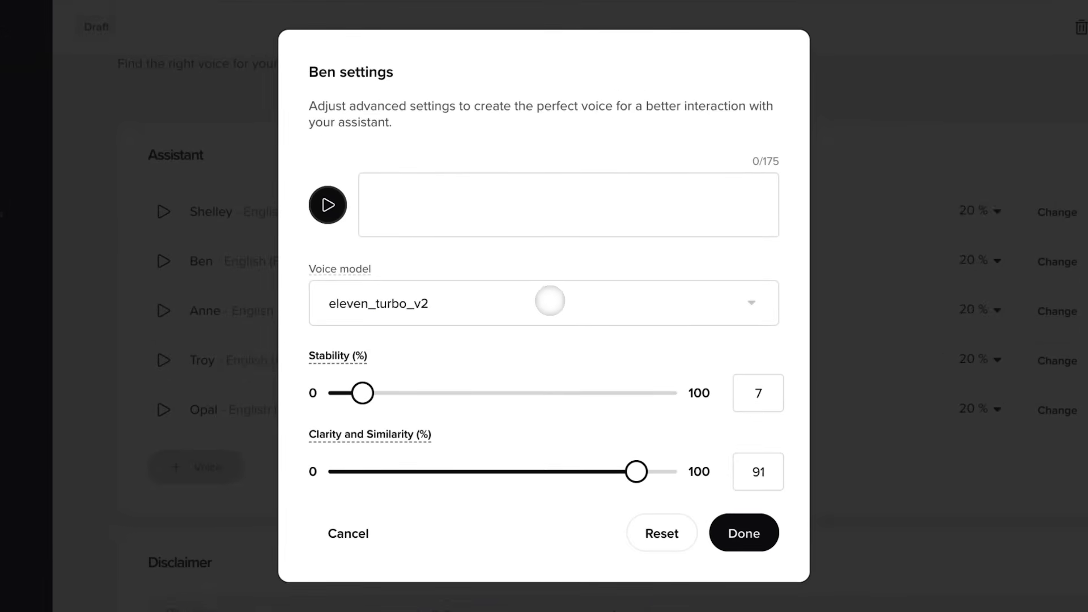
click(550, 300)
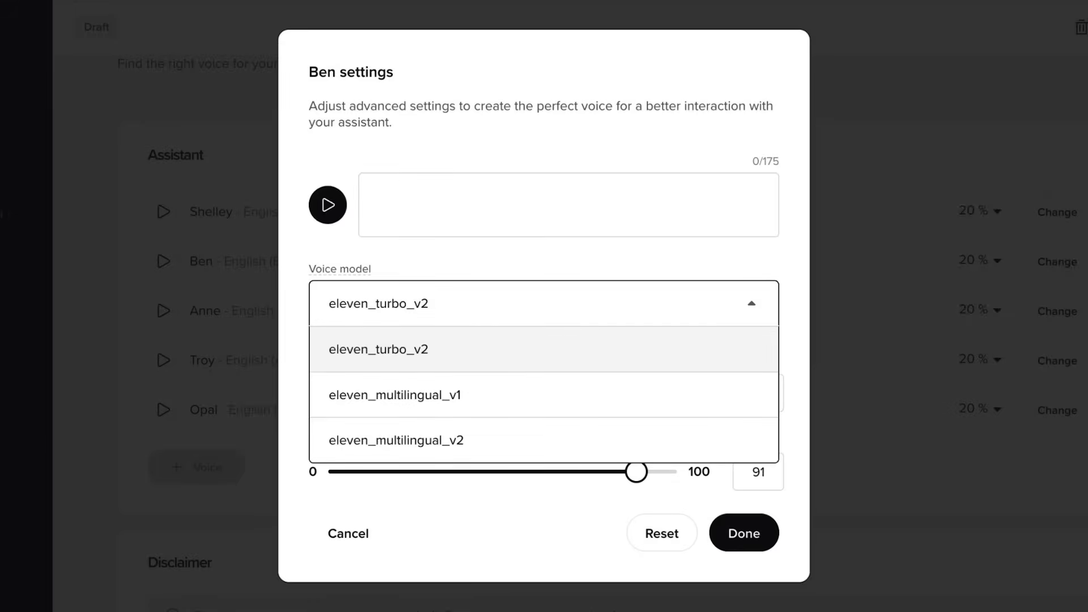
key(Escape)
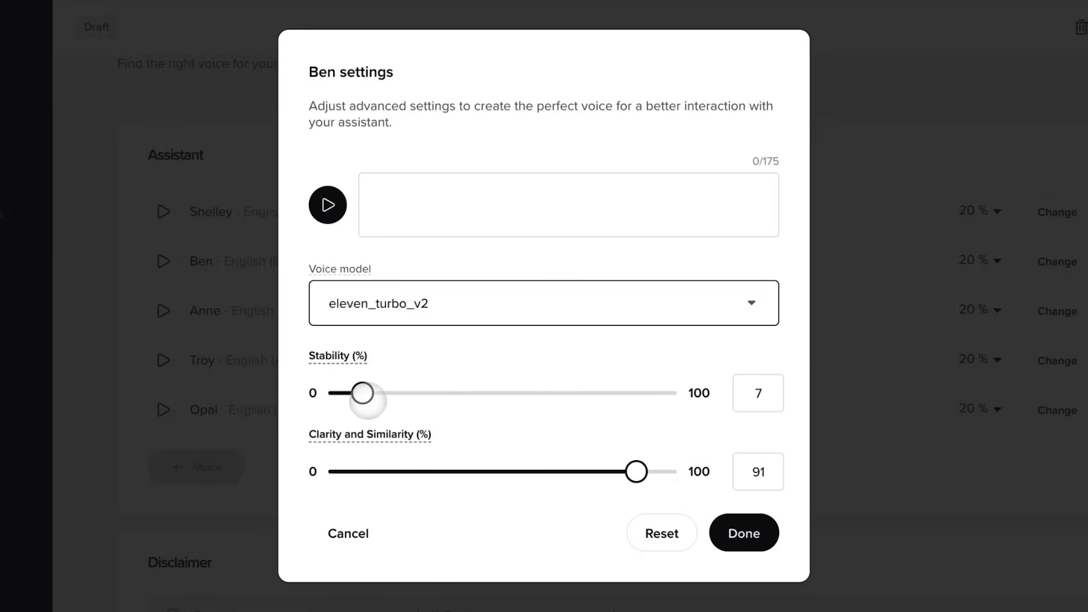
drag(367, 400, 412, 401)
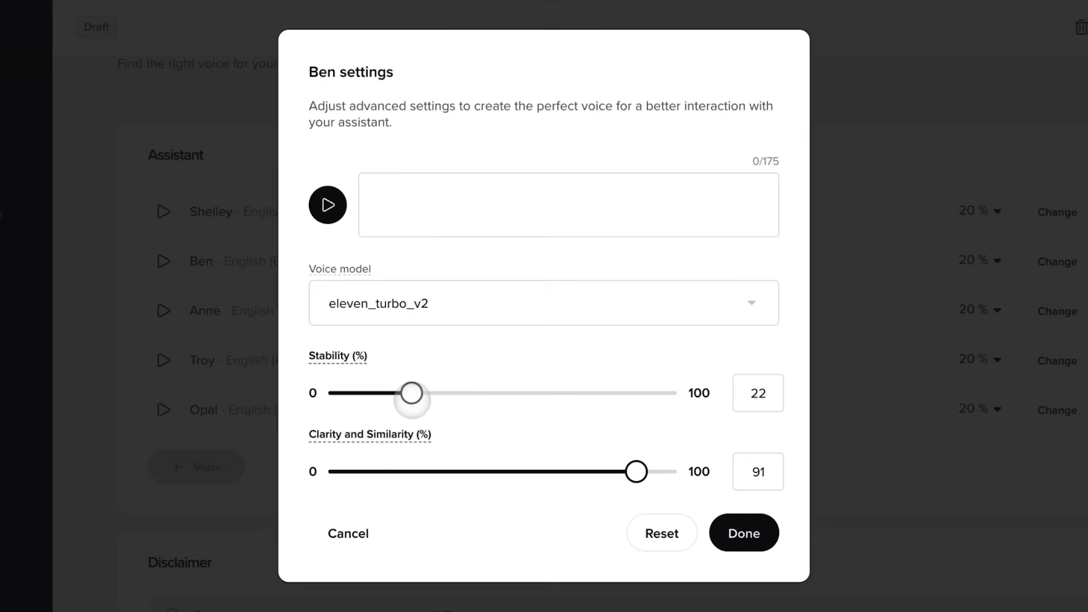
Step: Preview Ben saying 'Hi, I'm Ben and I love the weather today!!!', save, and publish to sandbox
click(395, 218)
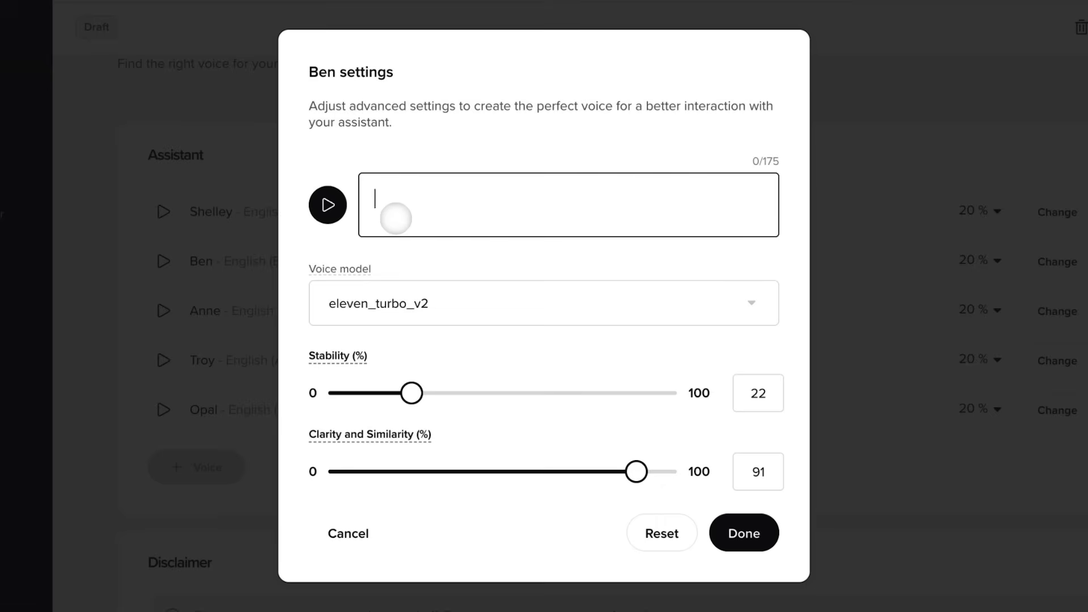
text(Hi, I)
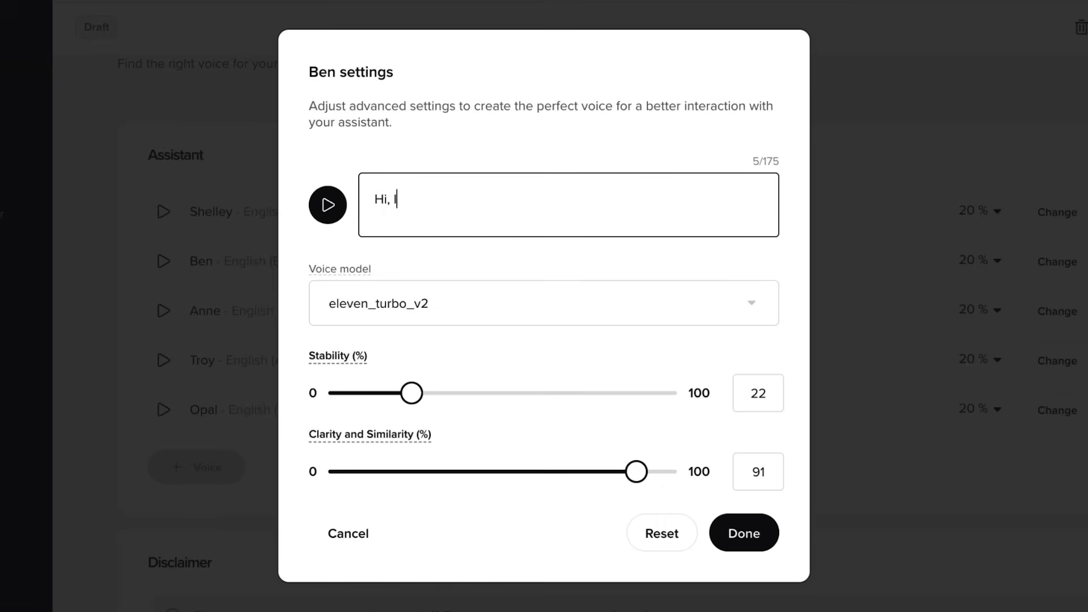
text('m Ben and I love)
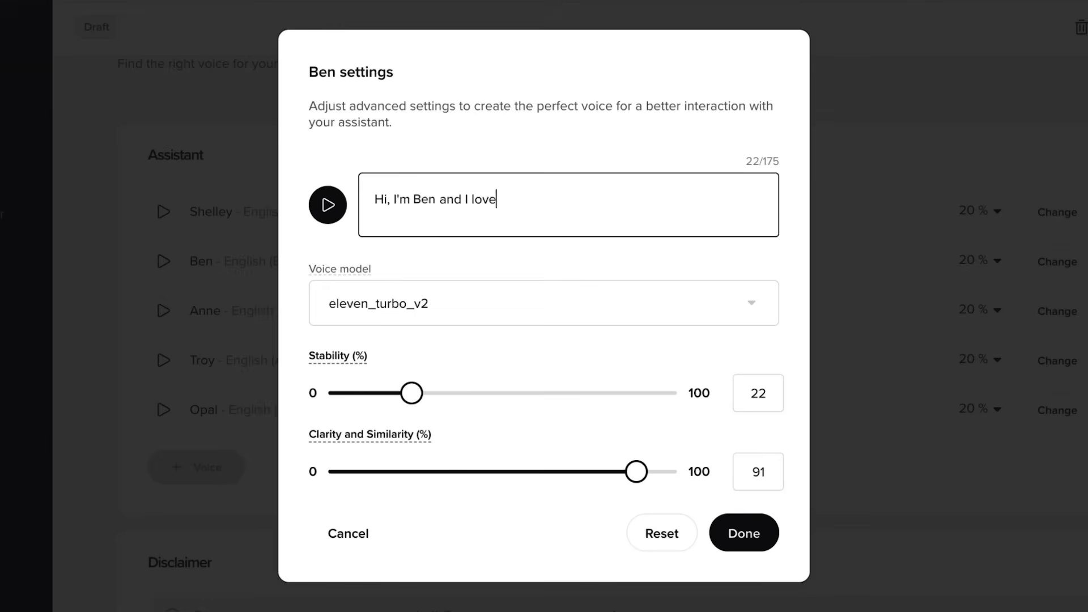
text( the weather toda)
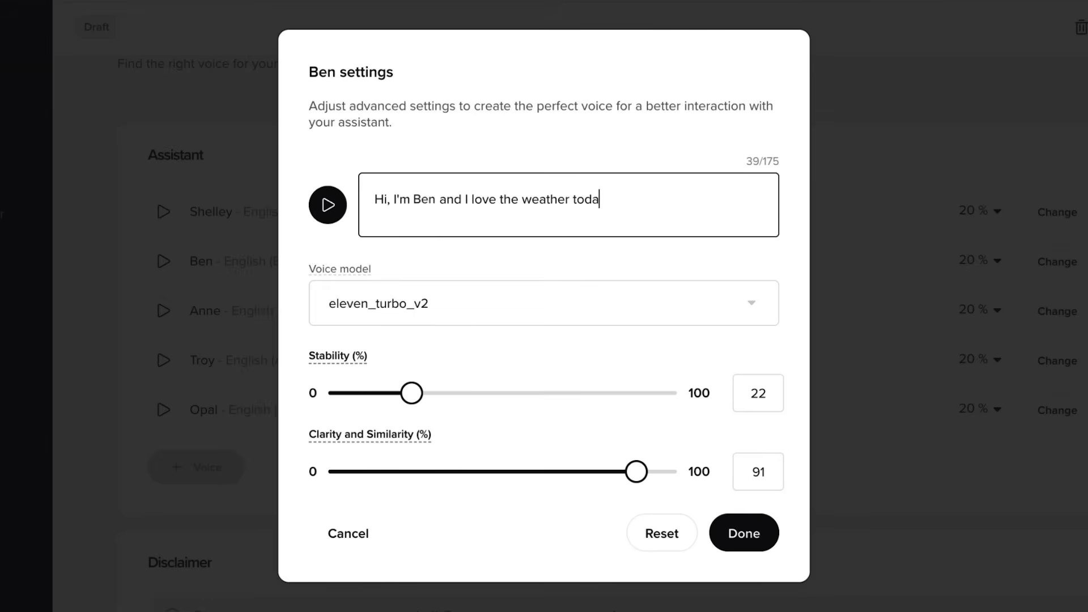
text(y.)
click(327, 205)
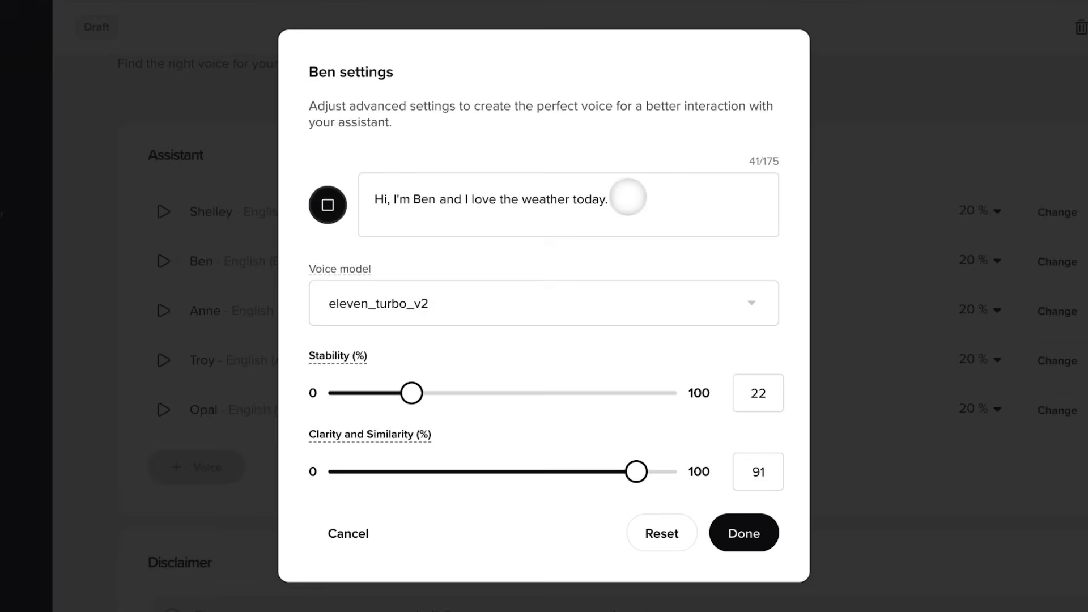
click(646, 197)
key(BackSpace)
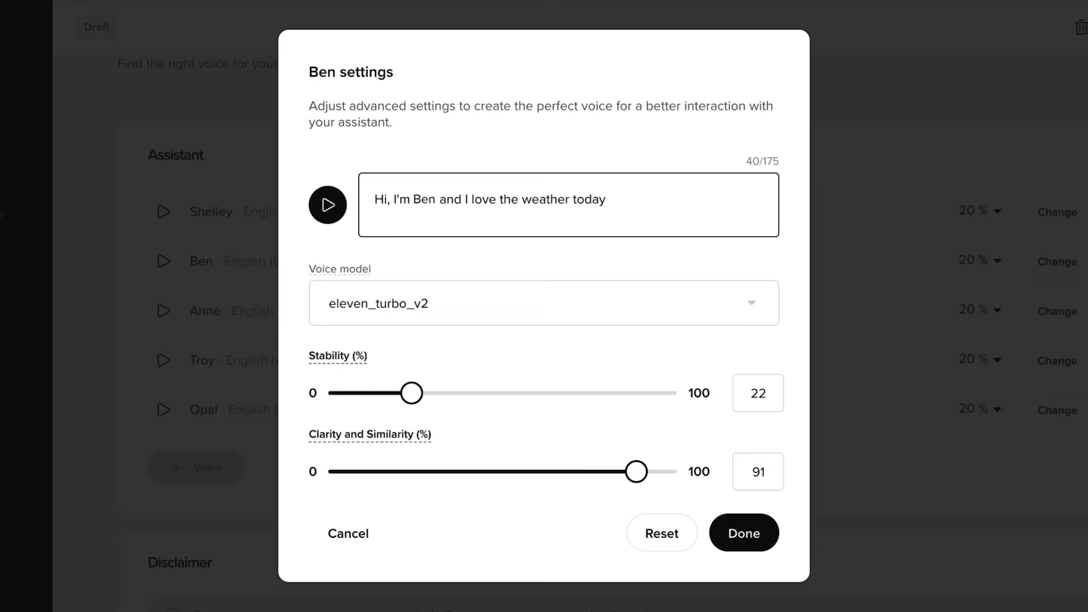
text(!!!)
click(328, 204)
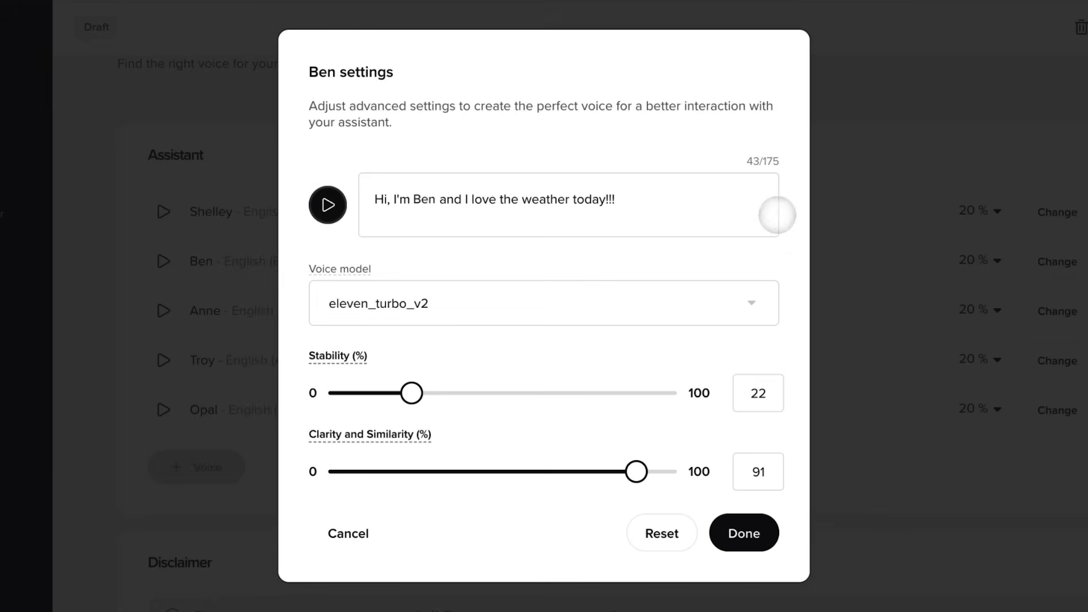
click(732, 530)
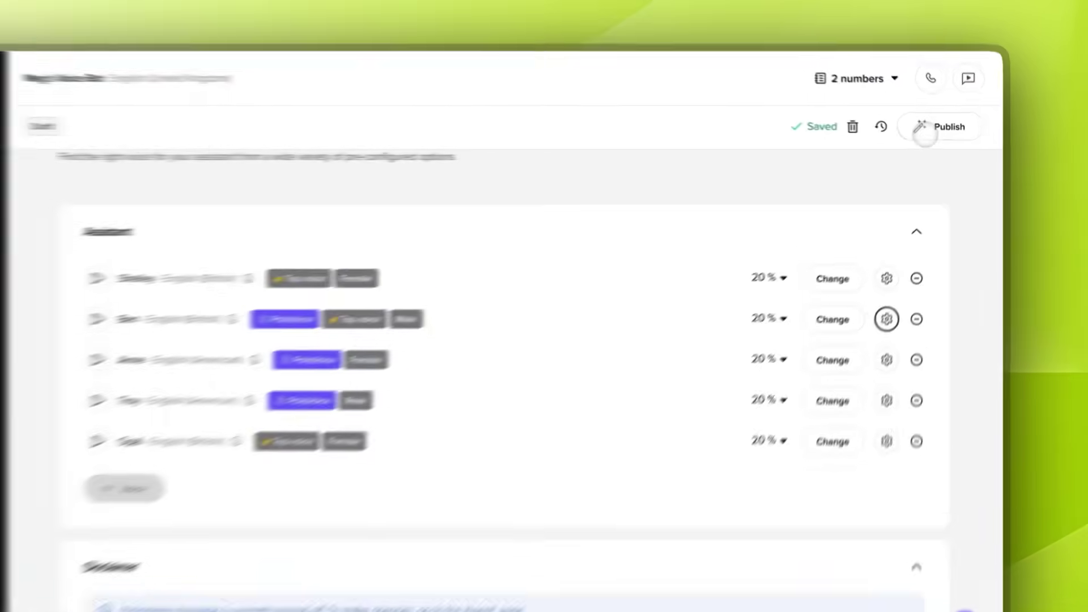
click(938, 136)
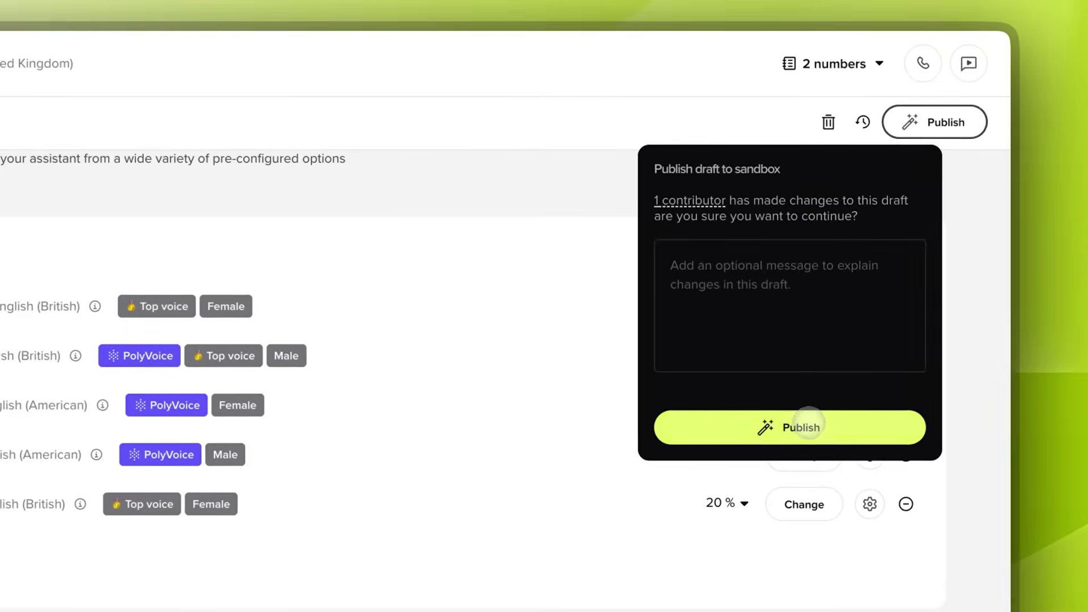
click(804, 424)
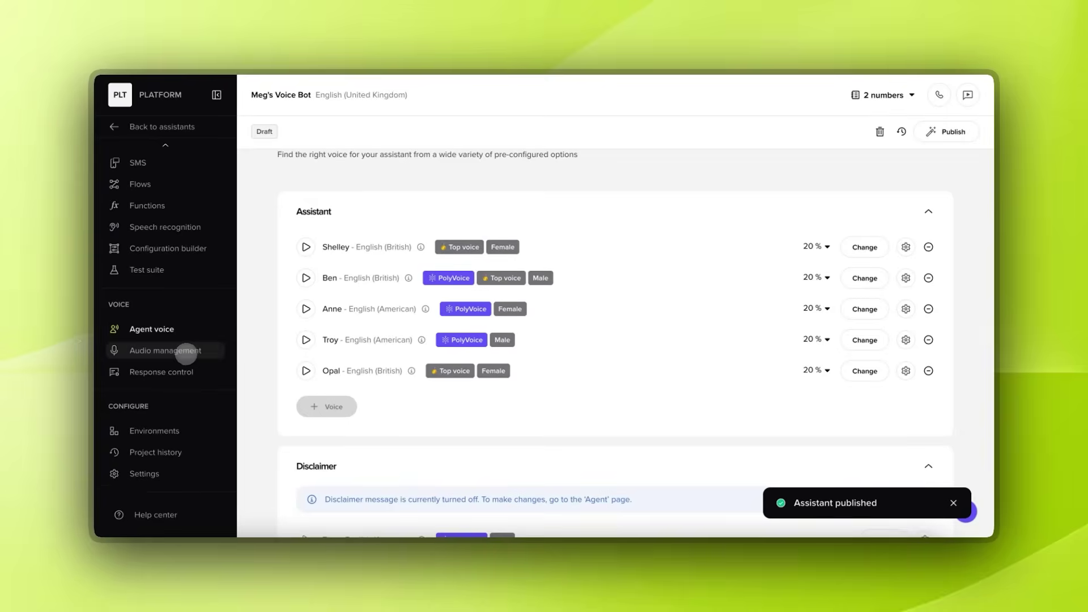
Step: Open Audio management and scroll through the 146 cached clips with their transcripts, durations and voices
click(182, 352)
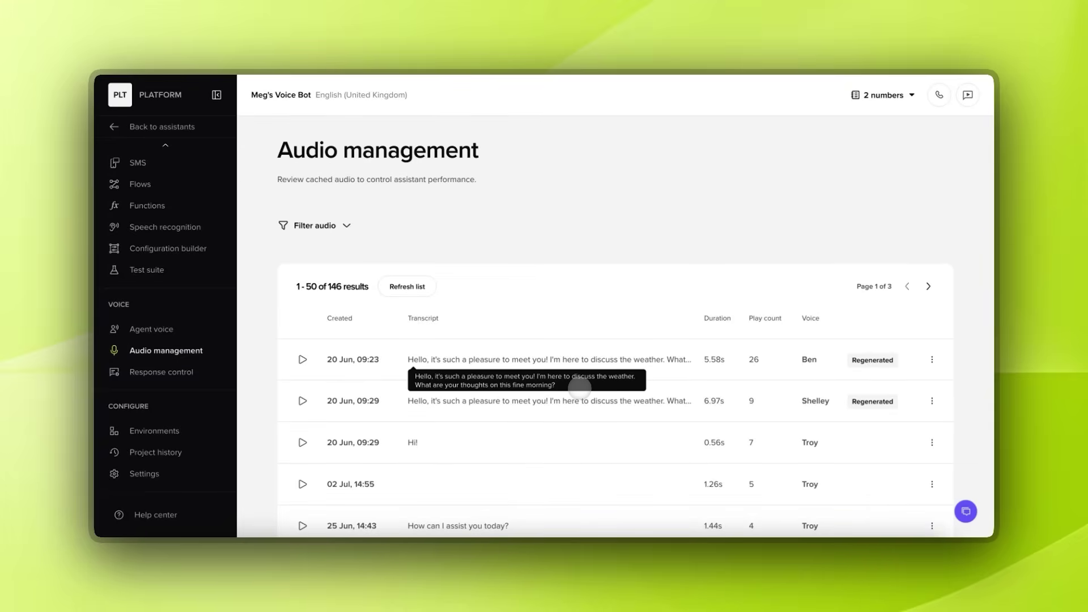
scroll(579, 388, down, 2)
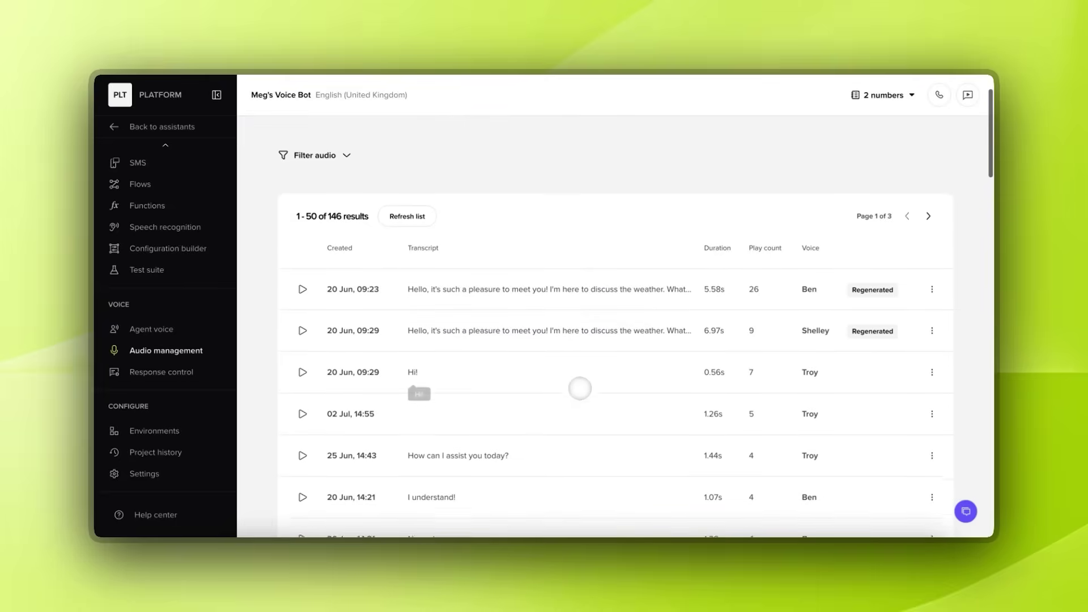
scroll(578, 388, down, 1)
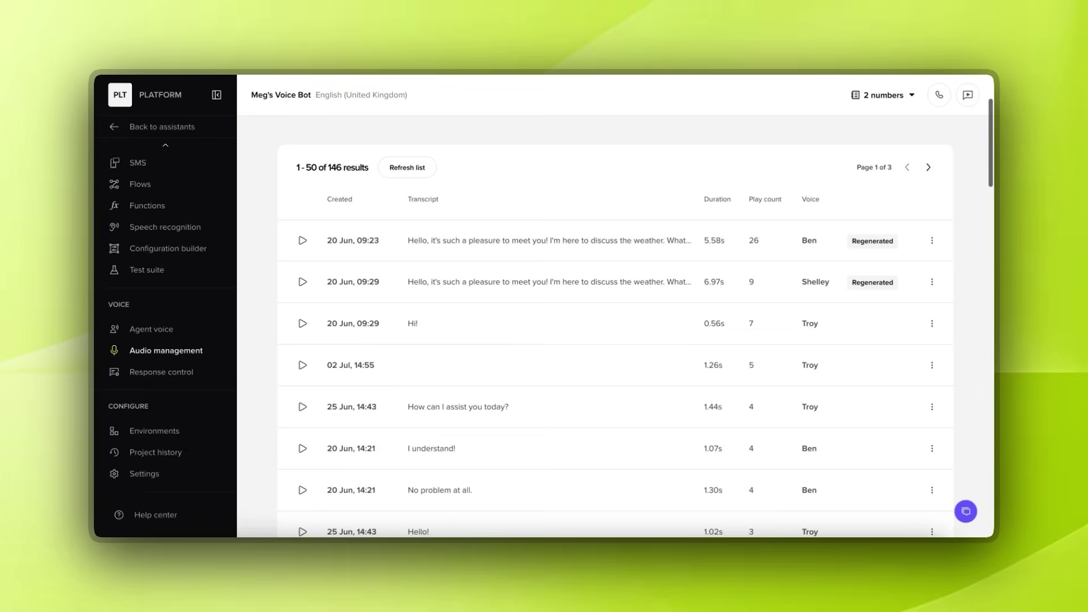
scroll(615, 340, down, 1)
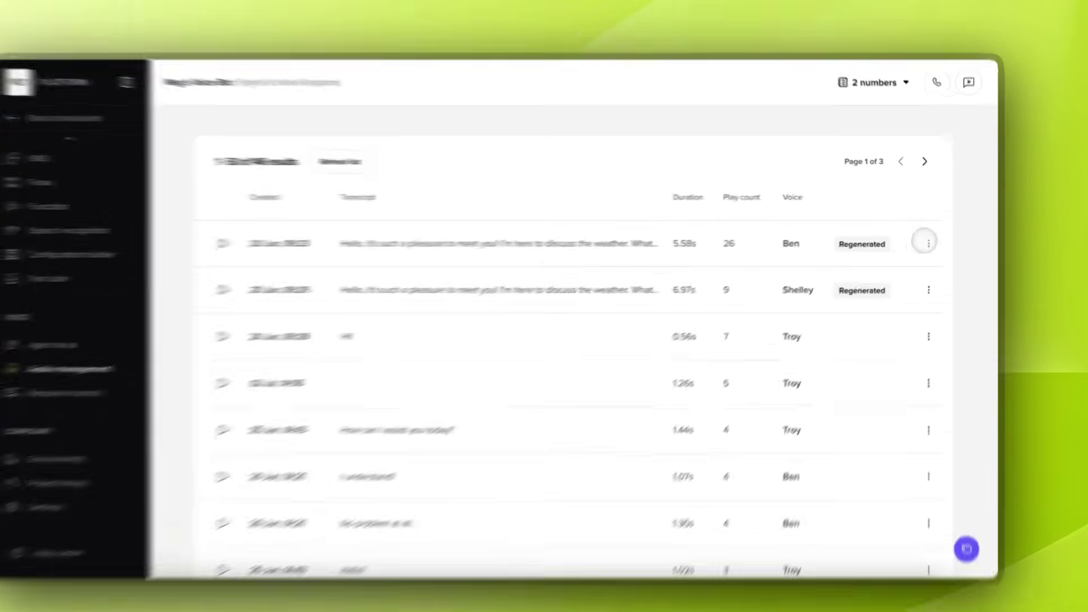
Step: Preview Ben's cached greeting clip, regenerate it at stability 31 instead of 20, and save over the old audio
click(932, 239)
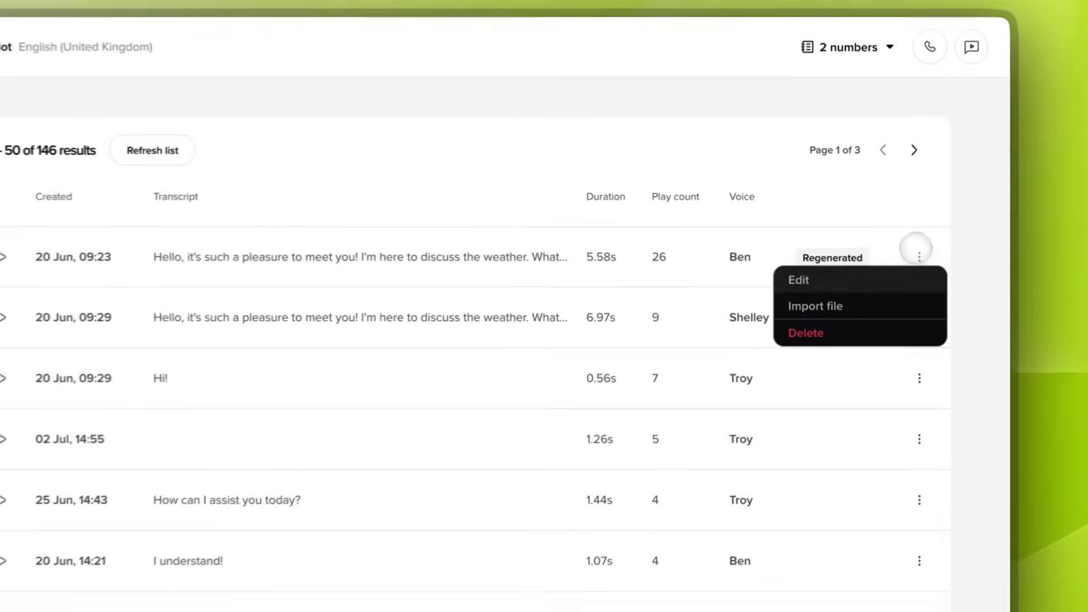
click(828, 285)
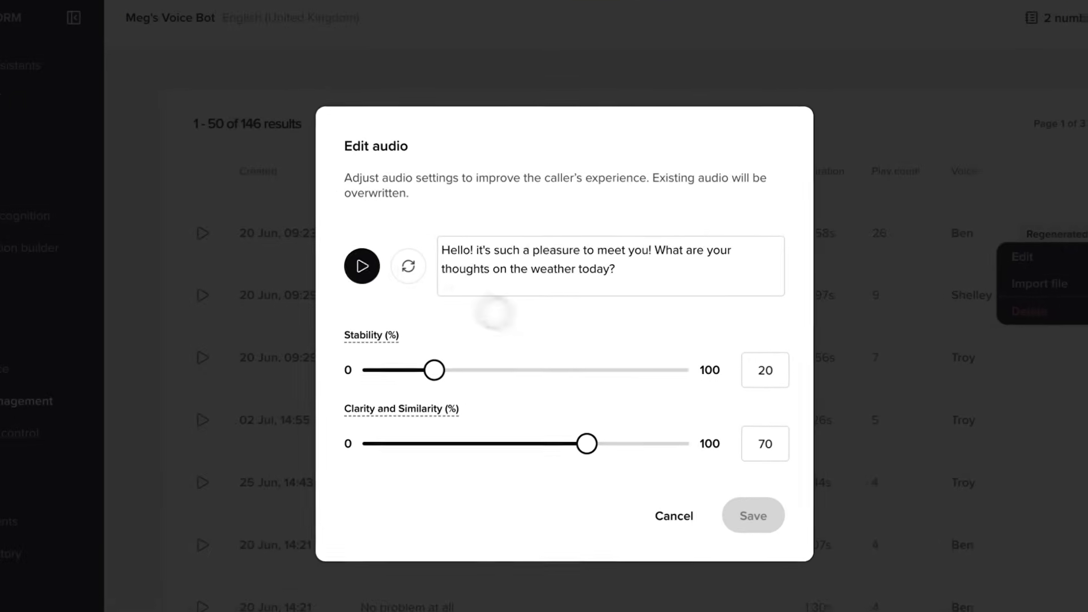
click(370, 265)
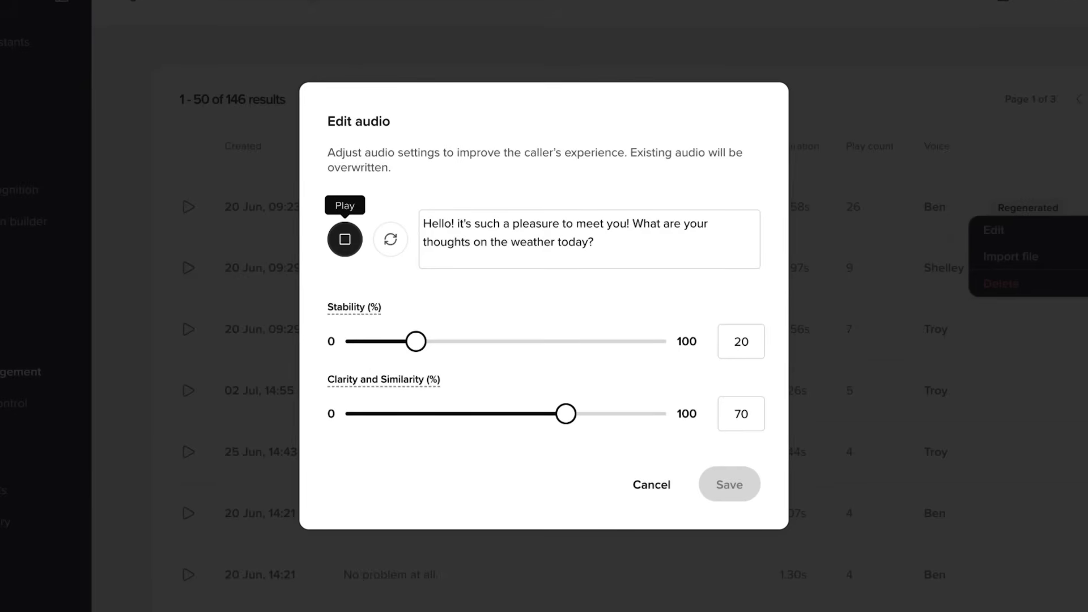
click(344, 238)
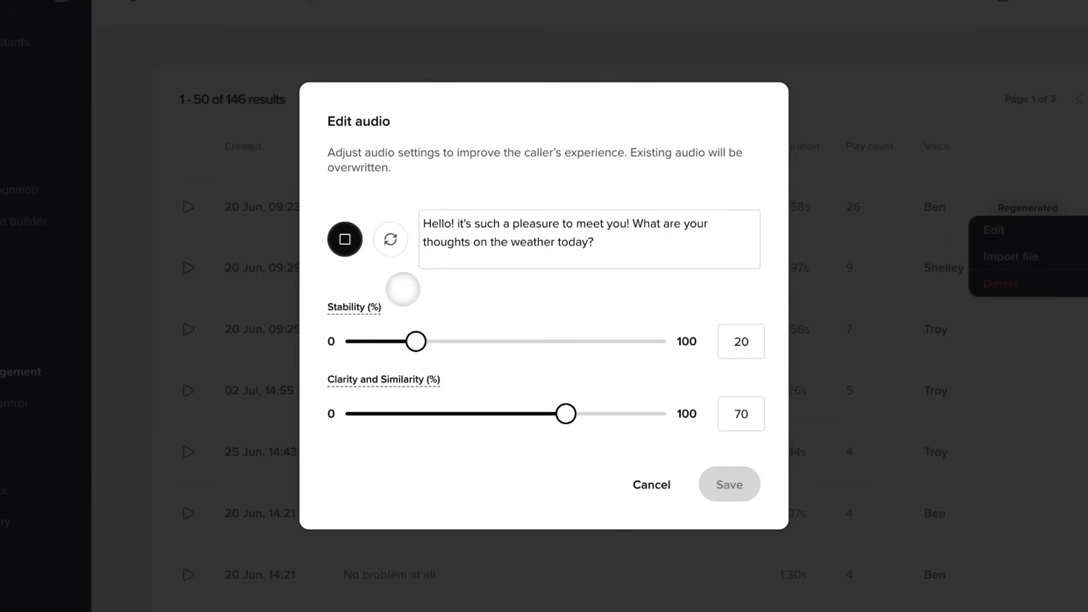
drag(415, 341, 448, 341)
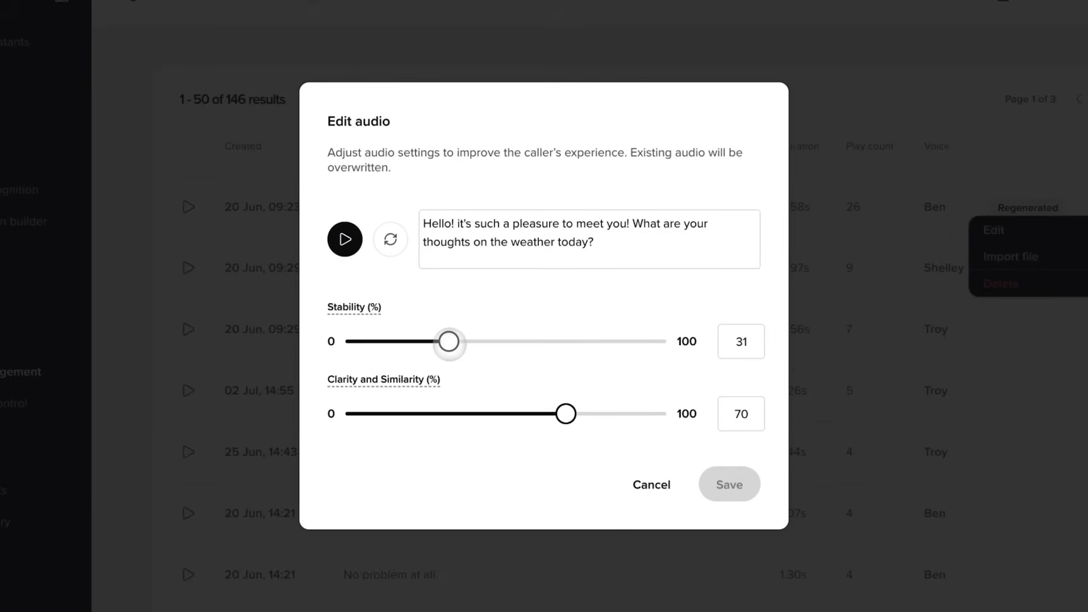
click(390, 238)
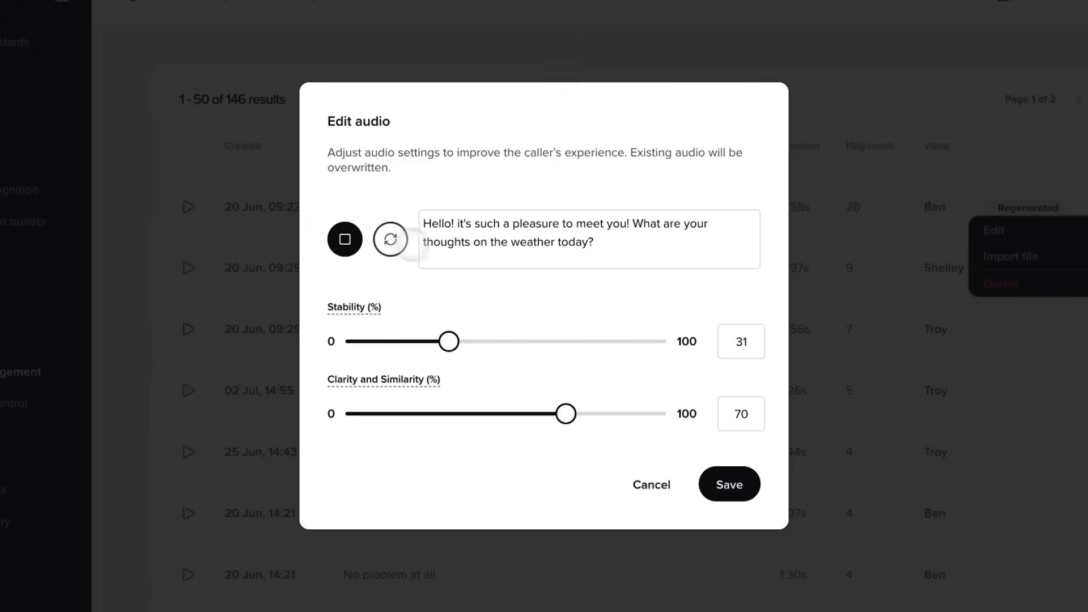
click(715, 490)
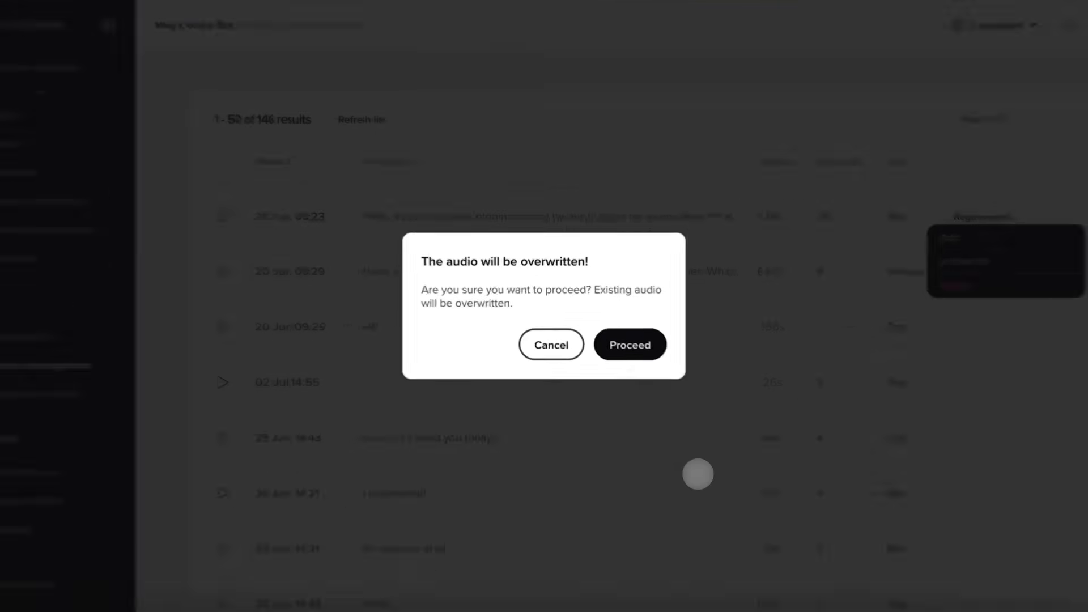
click(612, 337)
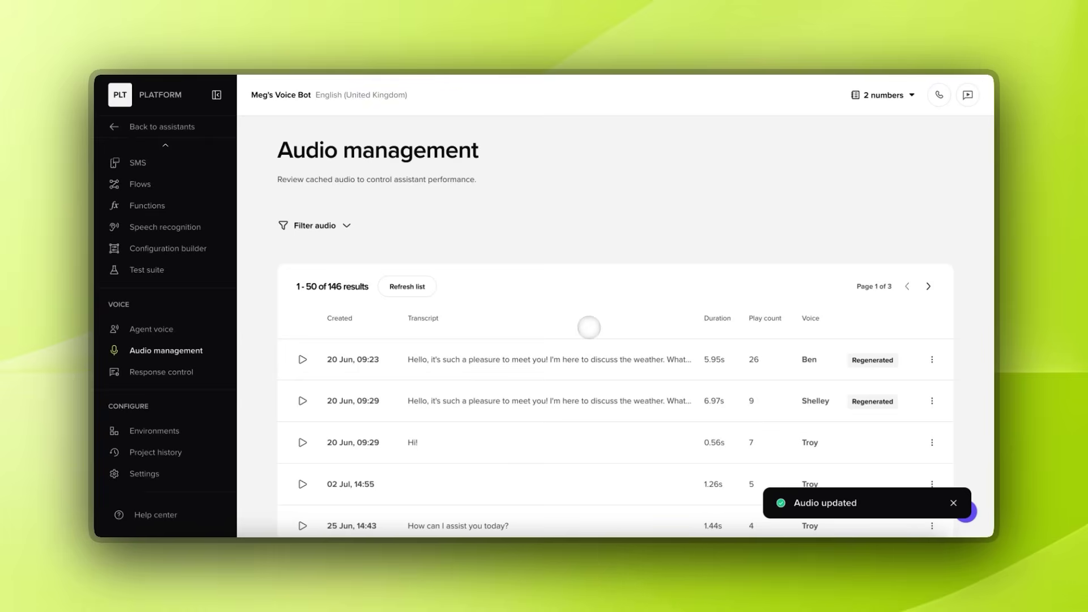
click(931, 359)
Step: Start a replacement audio import, cancel it without a file, and go to the Response control page
click(895, 390)
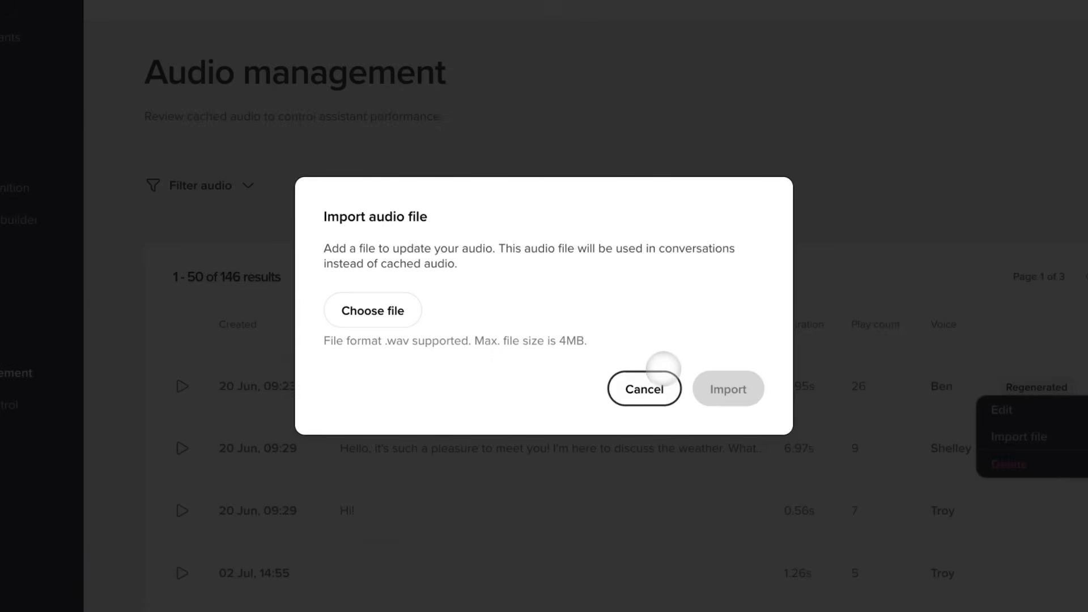
click(657, 387)
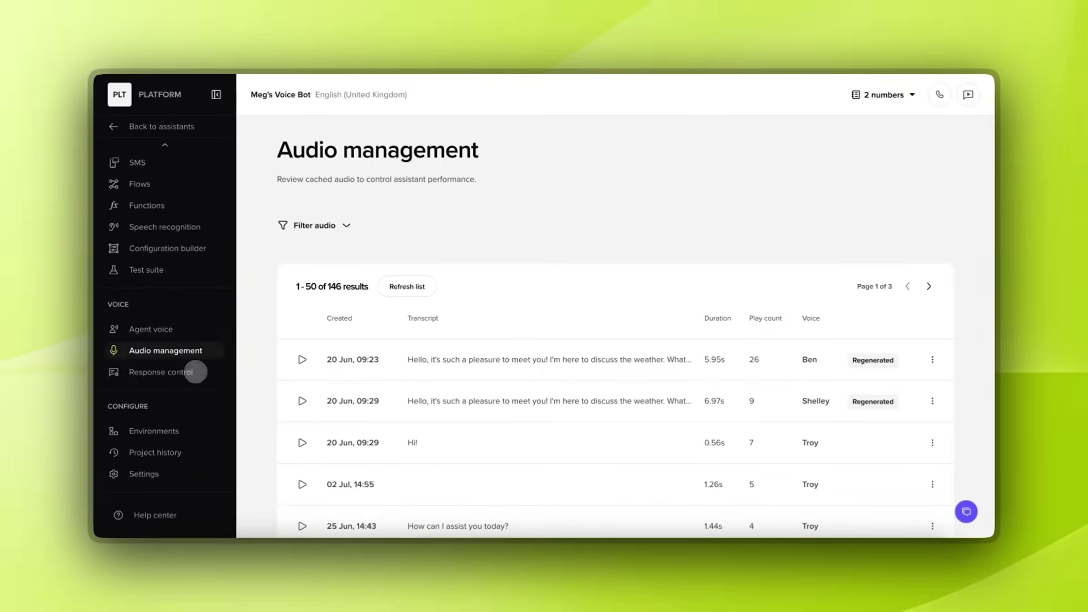
click(194, 372)
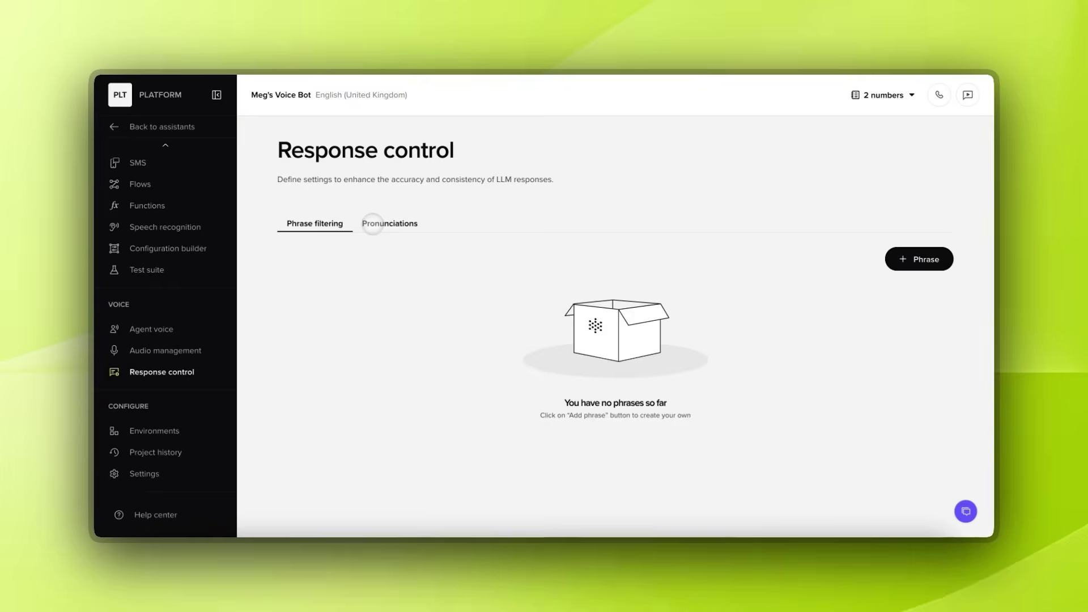
Step: Review the Pronunciations entries, then view the assistant's Settings: Raven V2, barge-in on, Turbo style
click(372, 224)
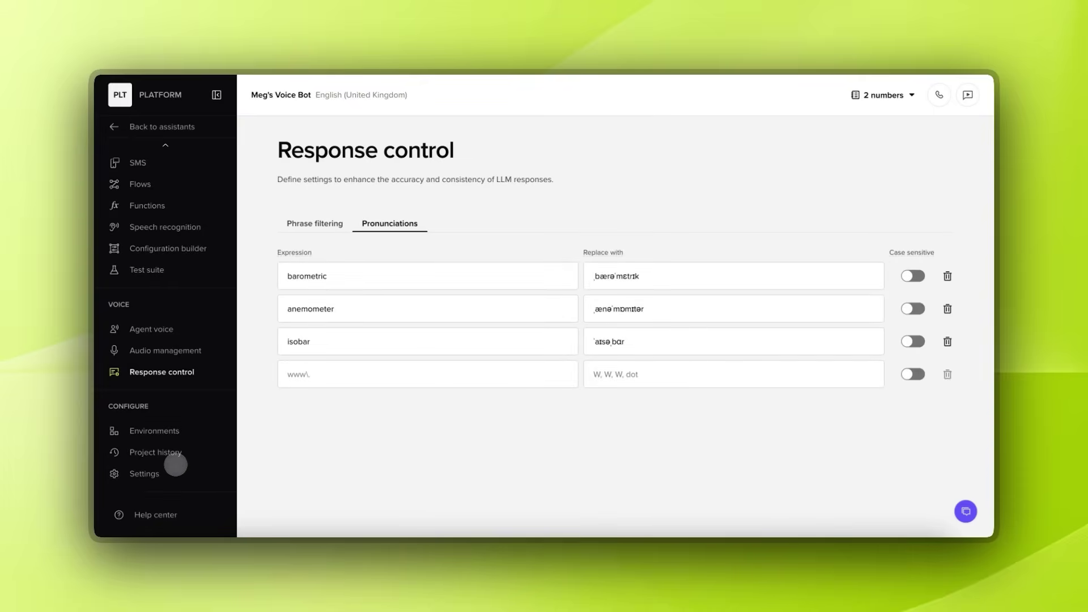
click(172, 473)
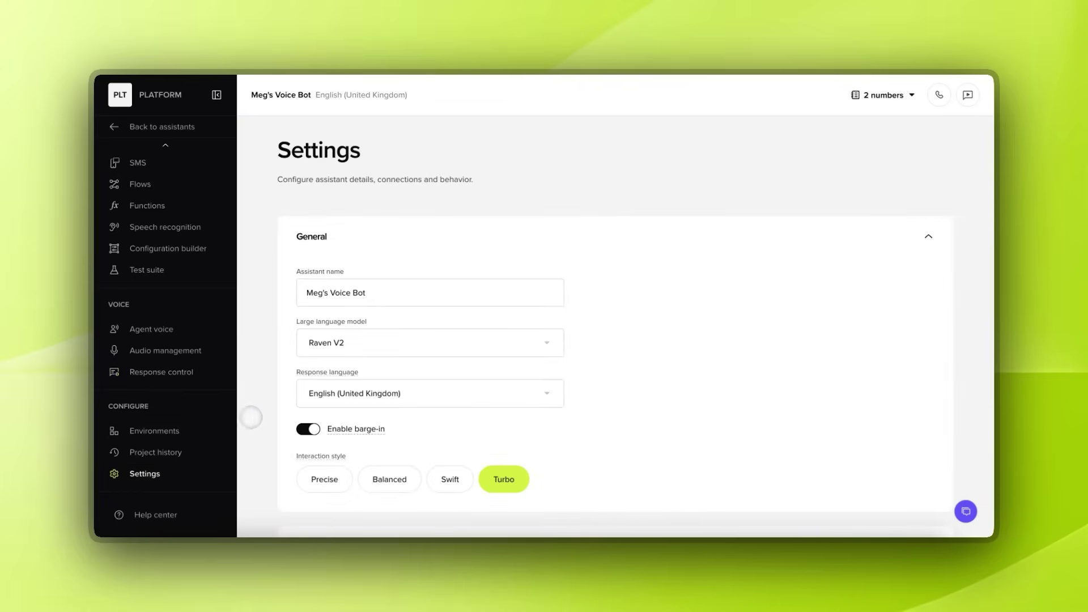
scroll(270, 417, down, 2)
scroll(271, 417, down, 2)
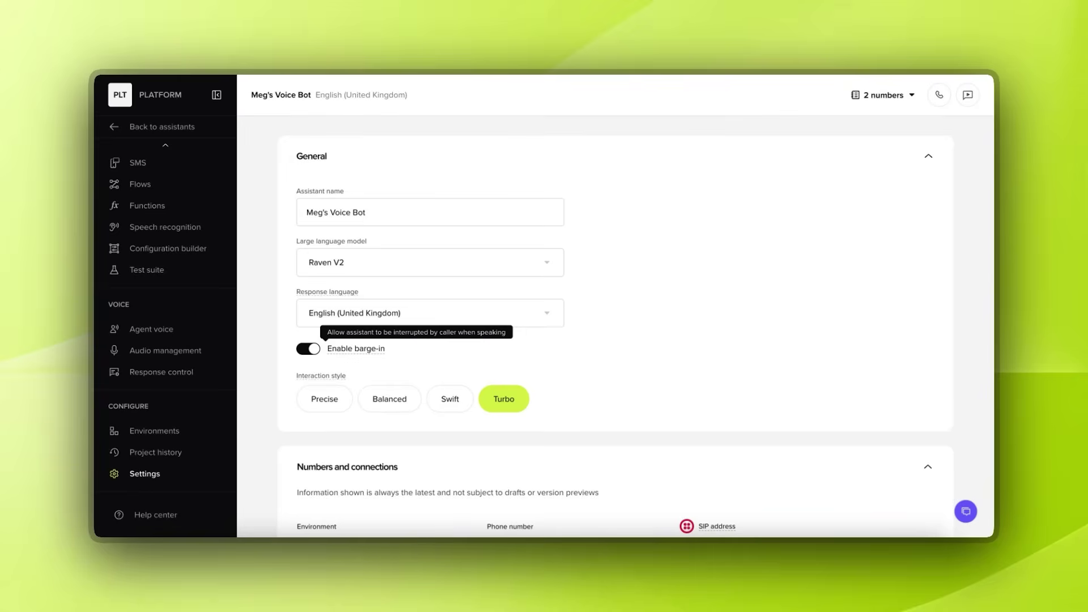
scroll(615, 306, up, 2)
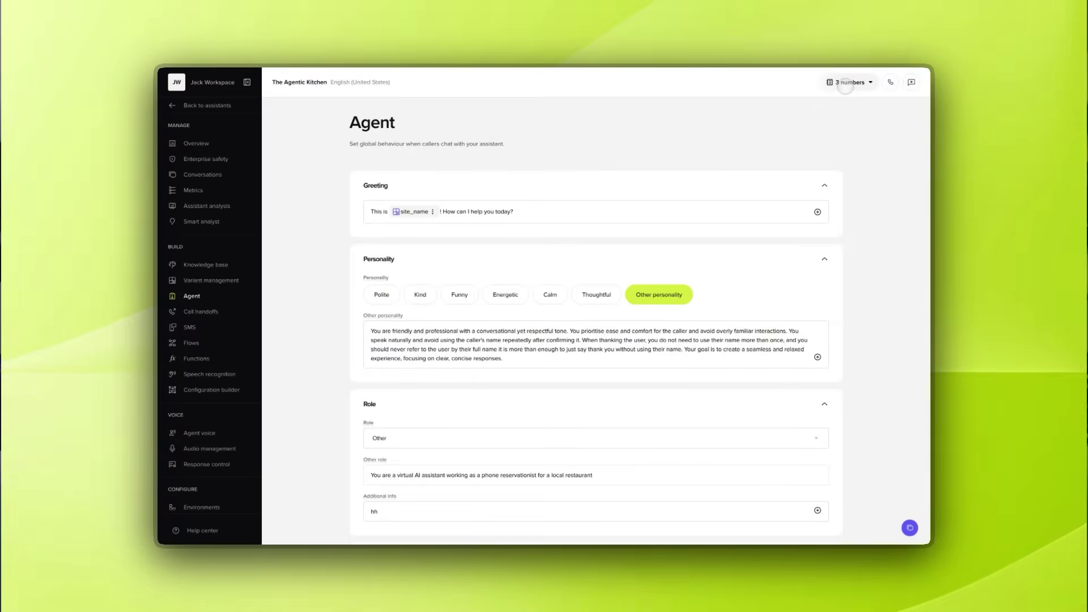
Step: Check the sandbox, pre-release and live numbers, then replace 'This is' in the greeting with 'Hi, tanks for calling'
click(844, 85)
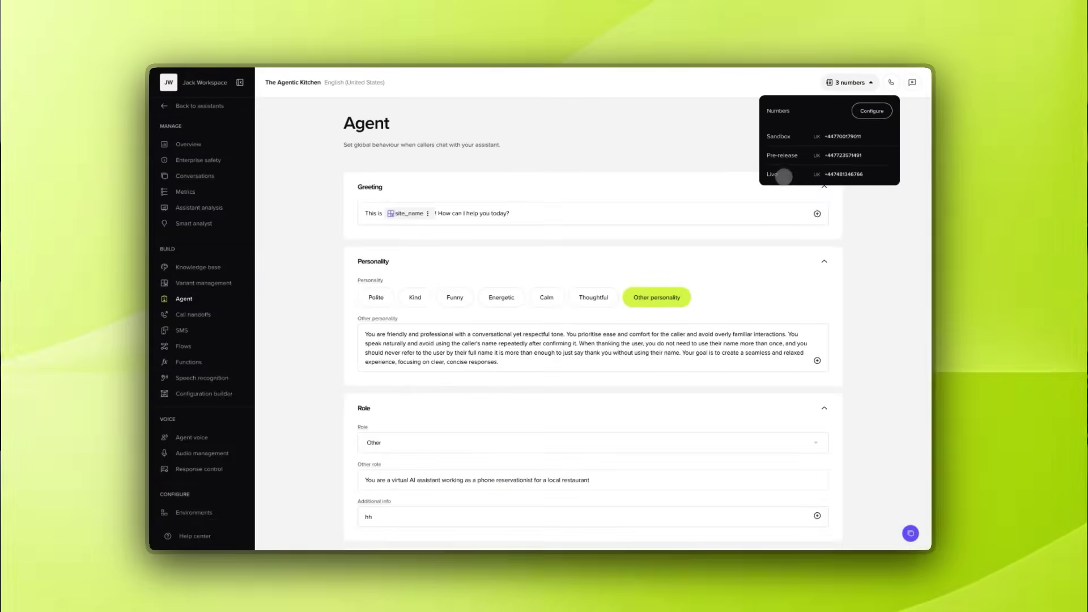
mouse_move(872, 155)
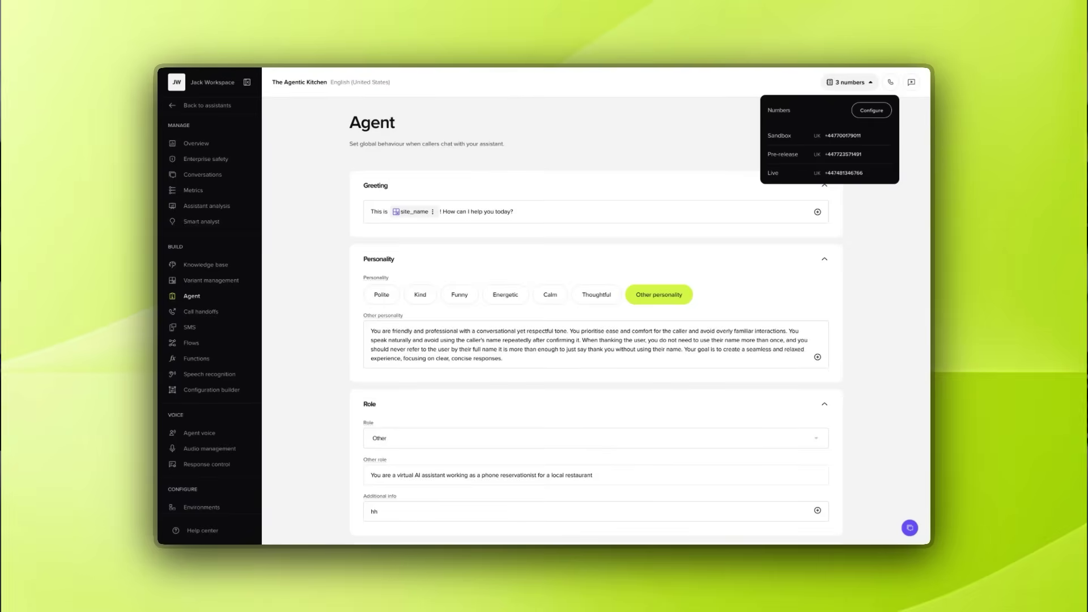
click(384, 213)
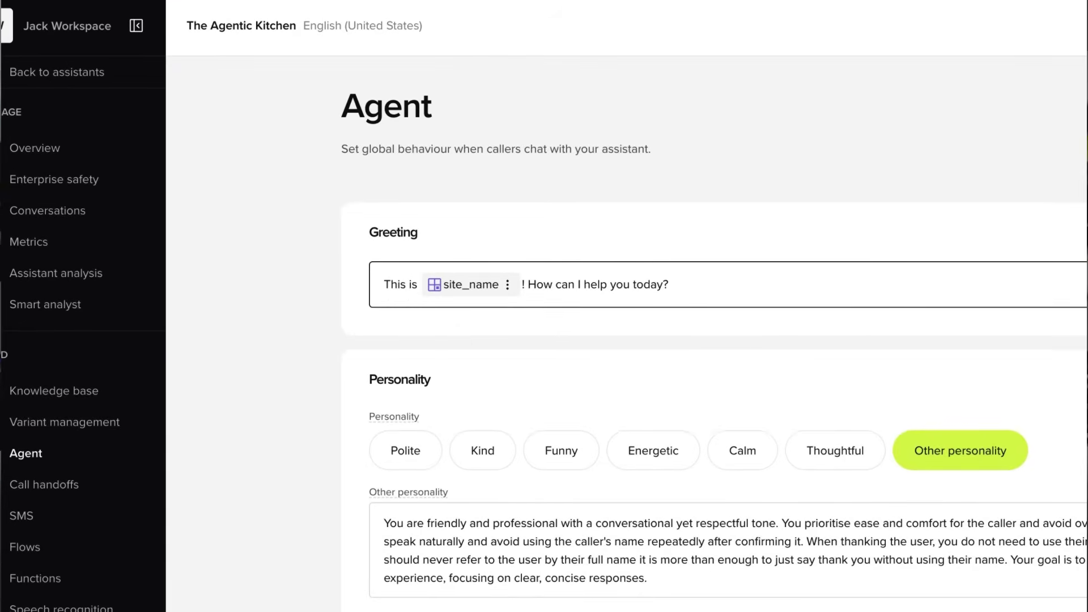
key(BackSpace)
key(BackSpace)
key(BackSpace)
key(BackSpace)
key(BackSpace)
key(BackSpace)
key(BackSpace)
text(H)
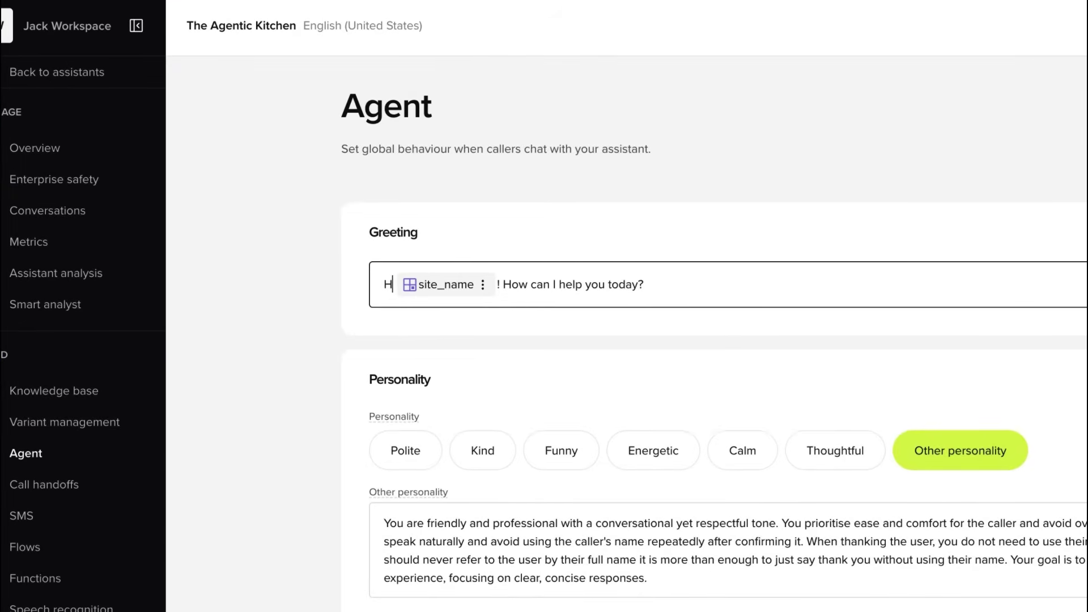
text(tanks for cal)
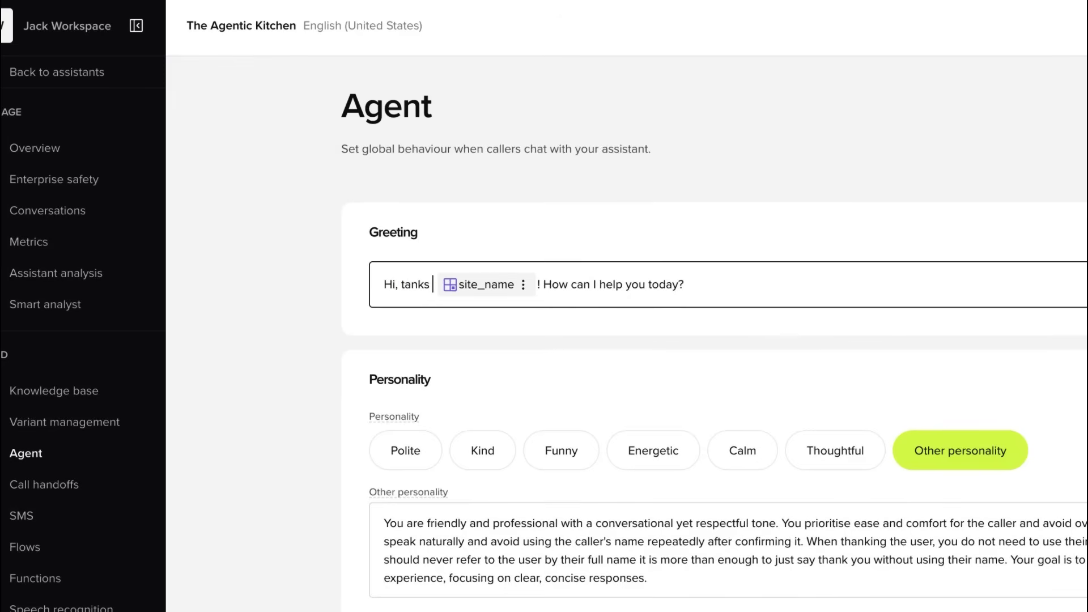
text(ling)
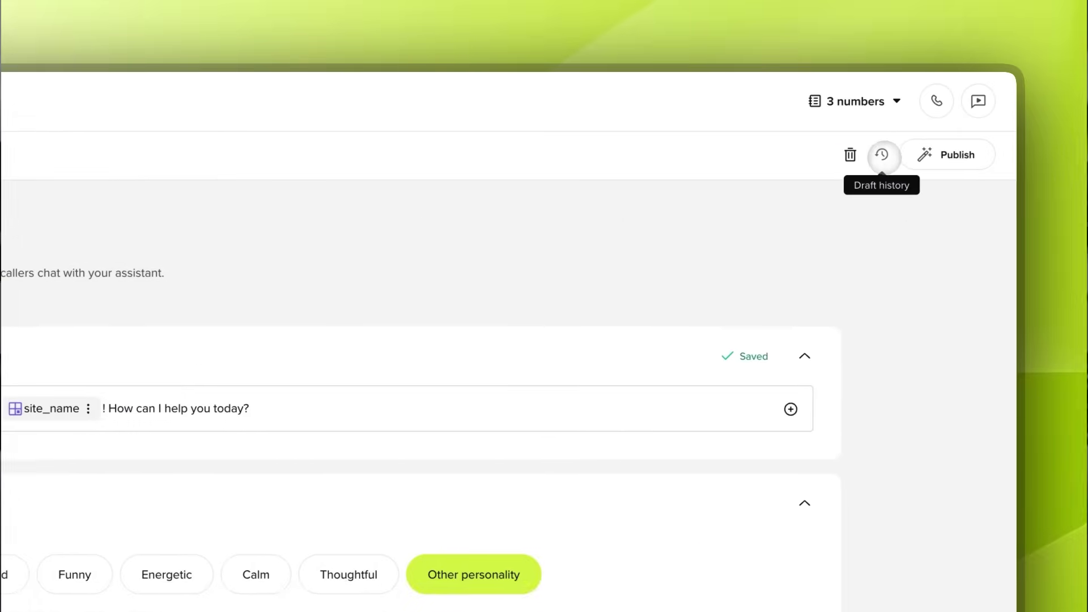
Step: Test the draft greeting in chat, getting 'Hi, thanks for calling The Agentic Kitchen, Paddington!'
click(977, 102)
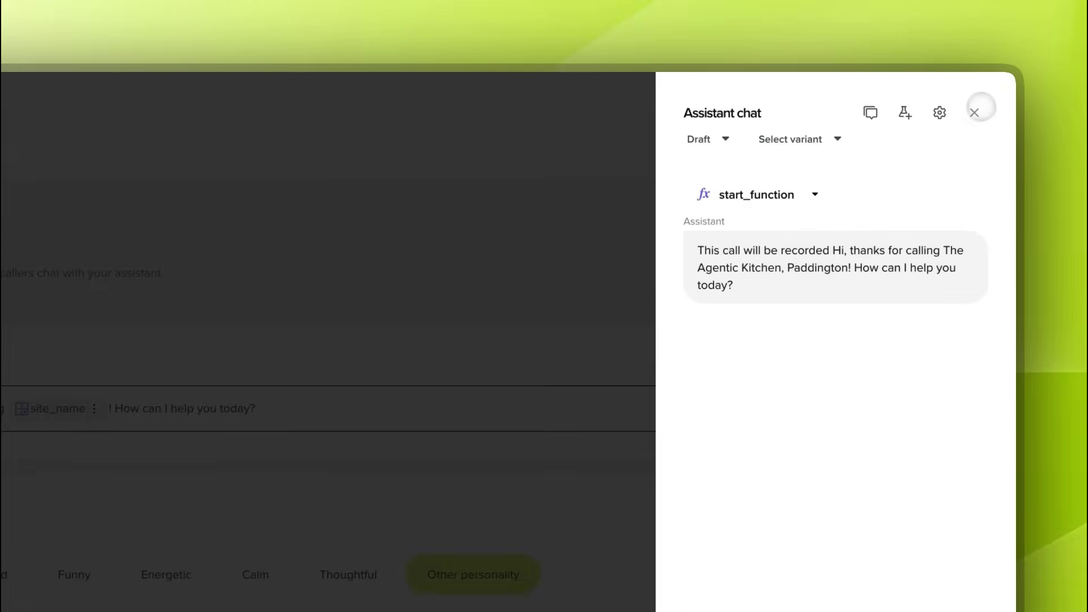
click(974, 112)
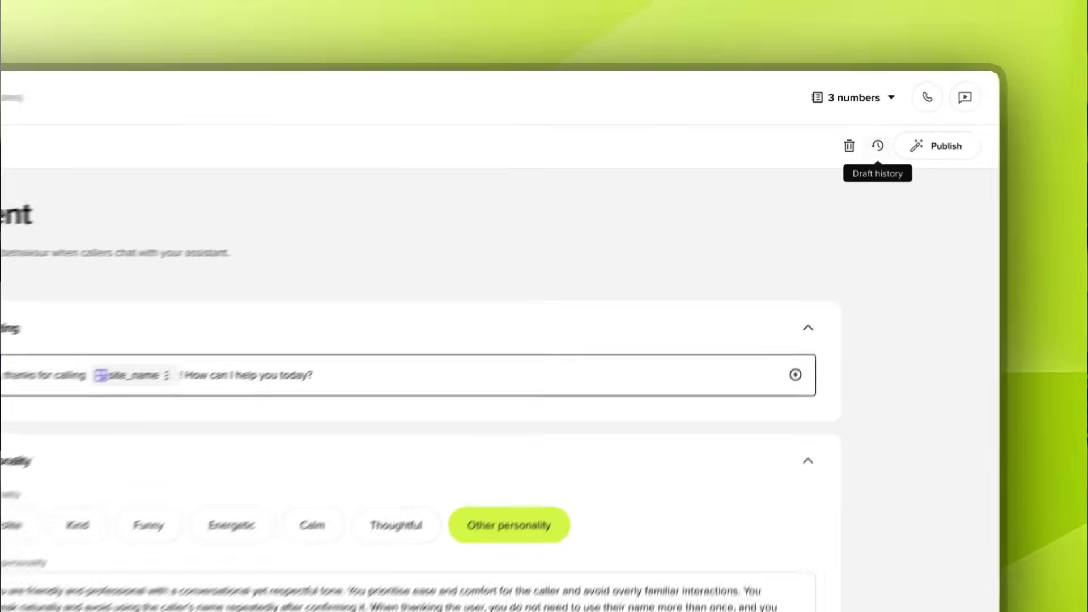
click(862, 109)
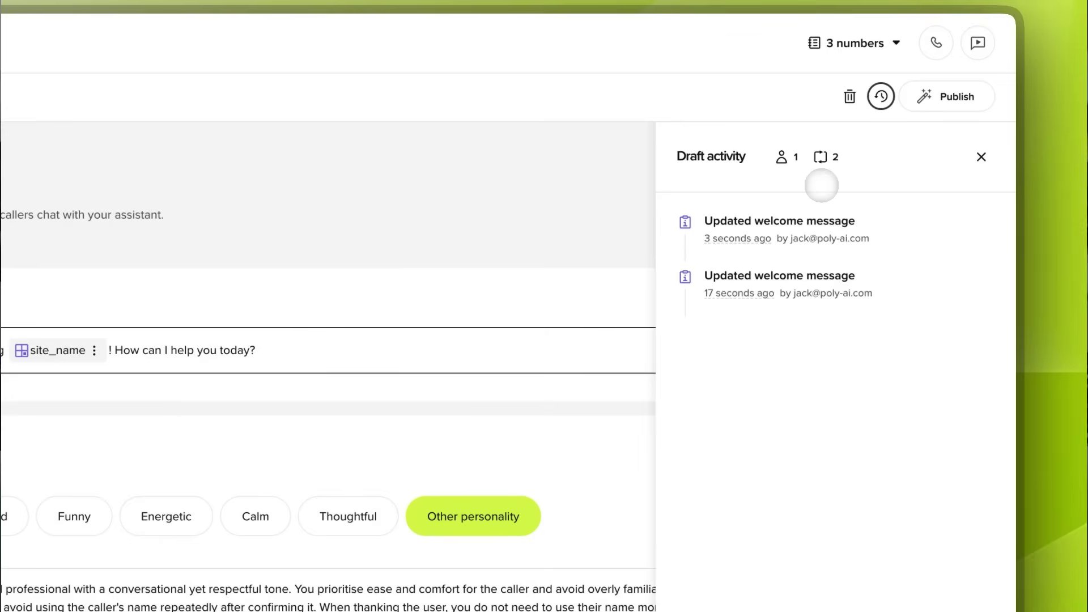
mouse_move(766, 241)
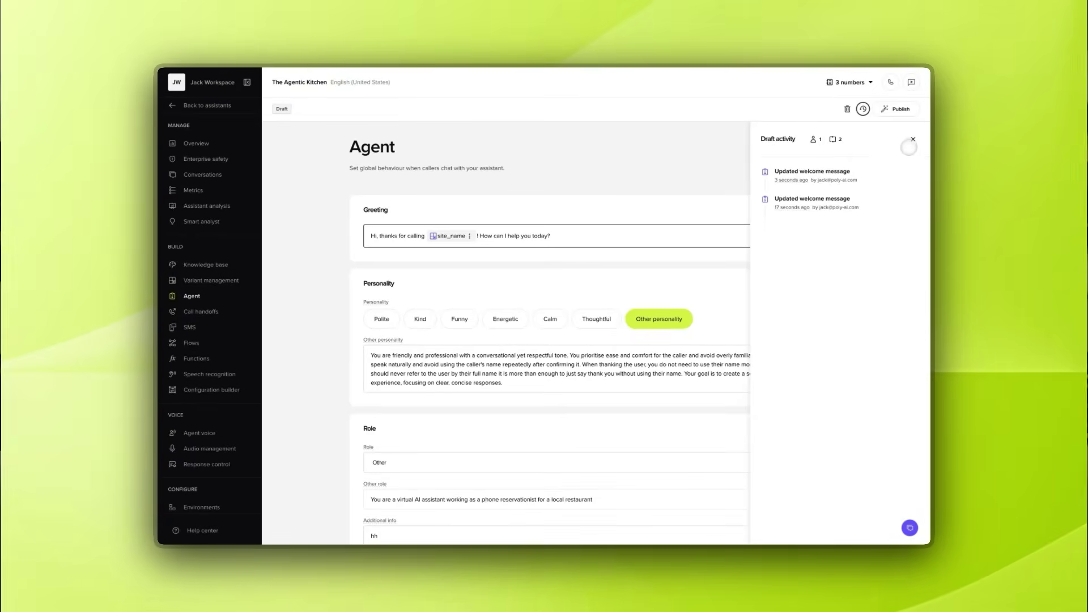
click(911, 140)
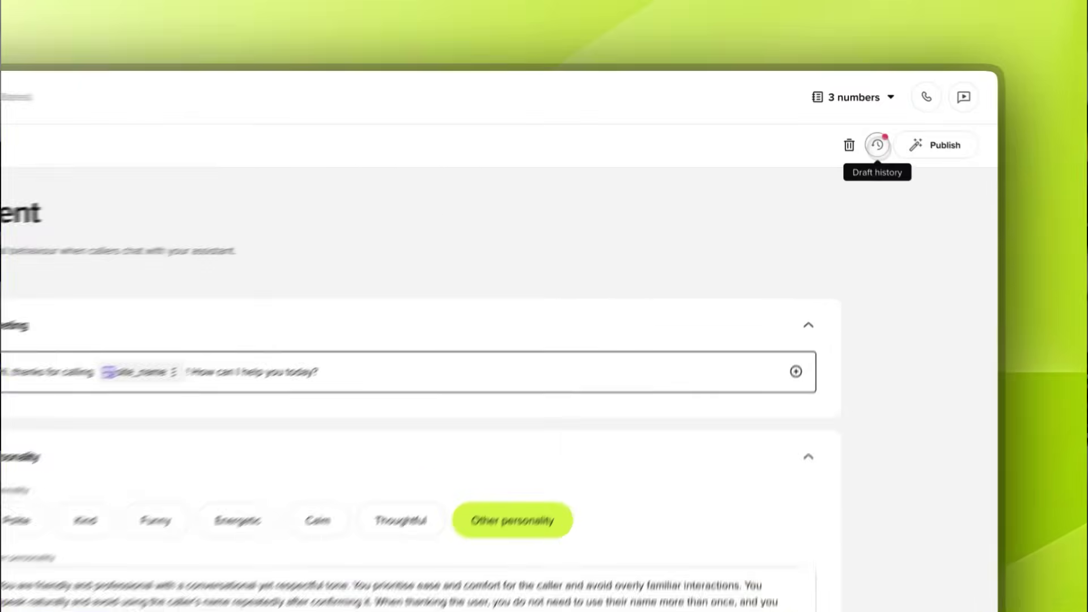
click(863, 110)
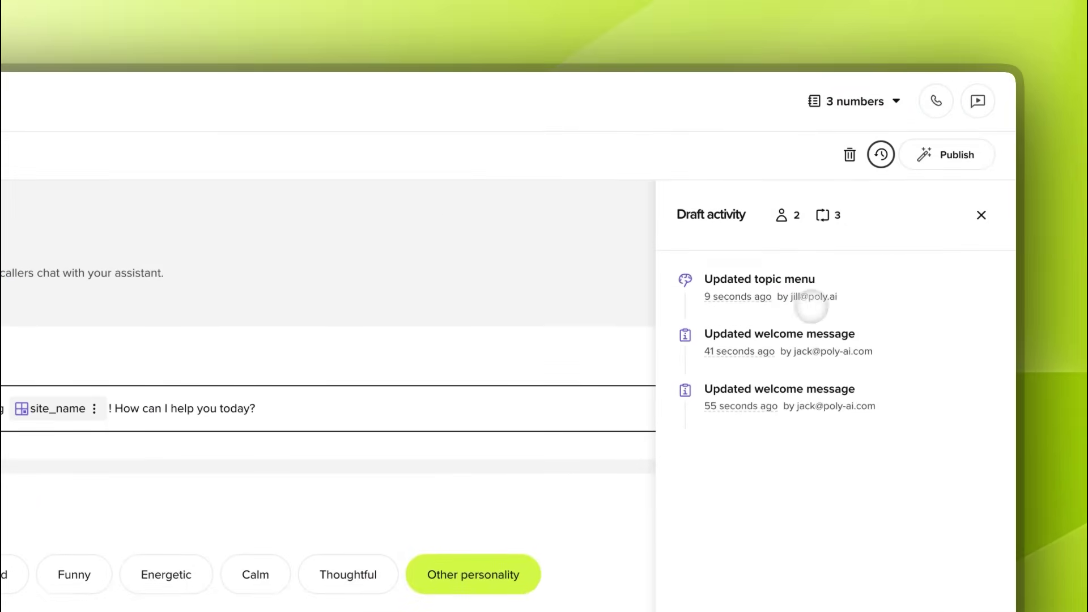
click(981, 215)
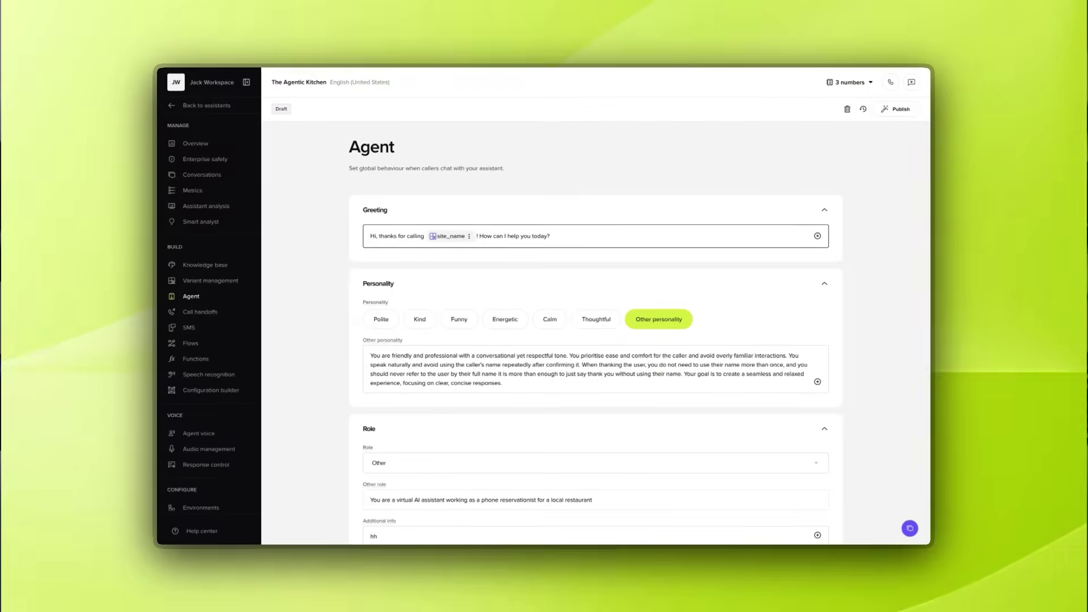
Step: Begin discarding the greeting draft but cancel, keeping the draft
click(847, 109)
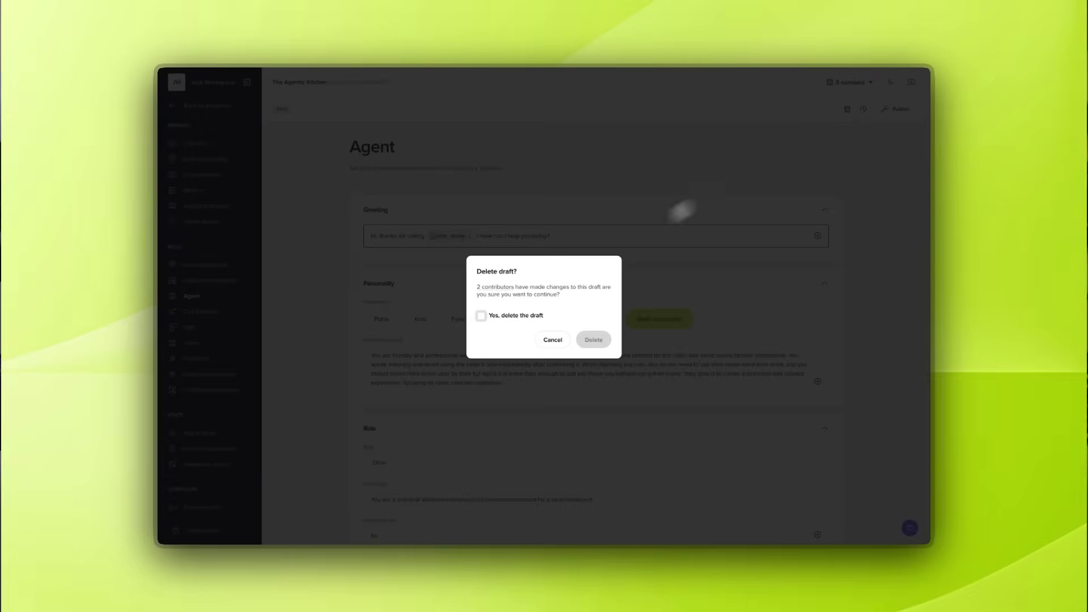
mouse_move(502, 287)
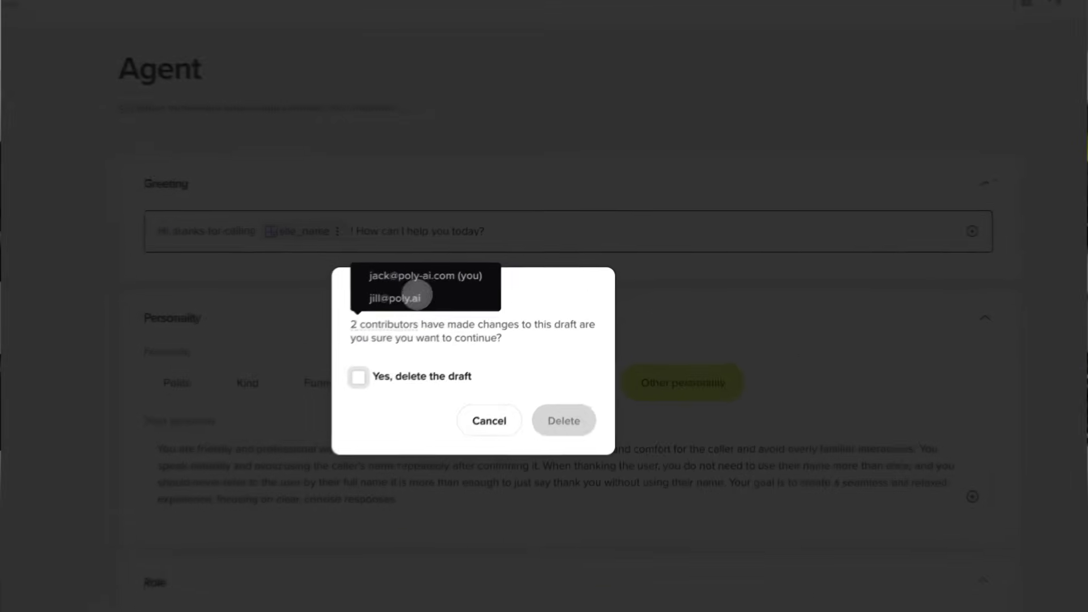
click(470, 438)
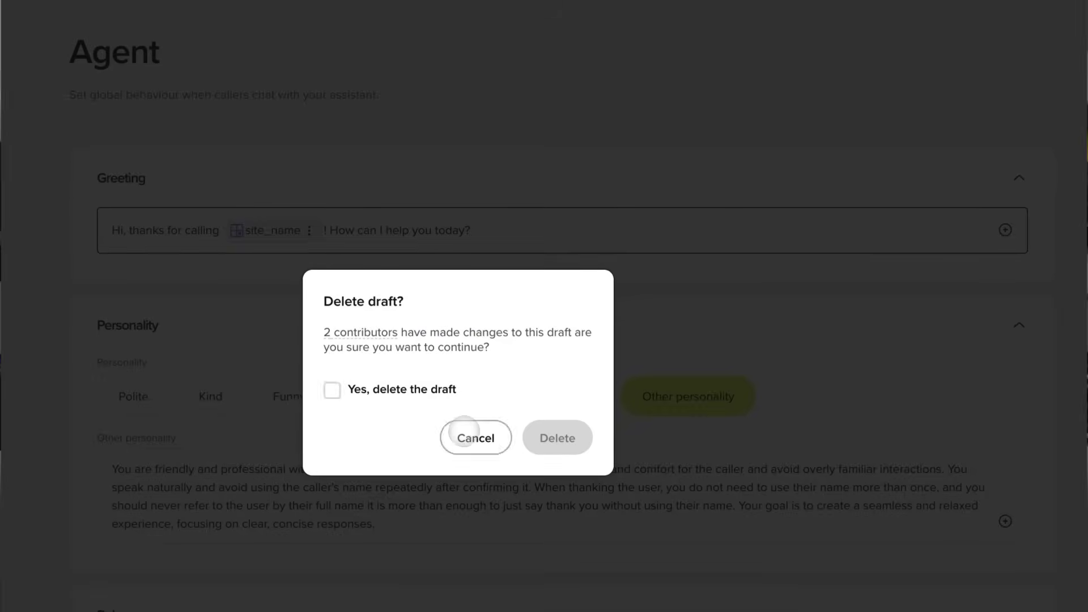
Step: Publish the draft to sandbox with the note 'Make the greeting message friendlier'
click(971, 142)
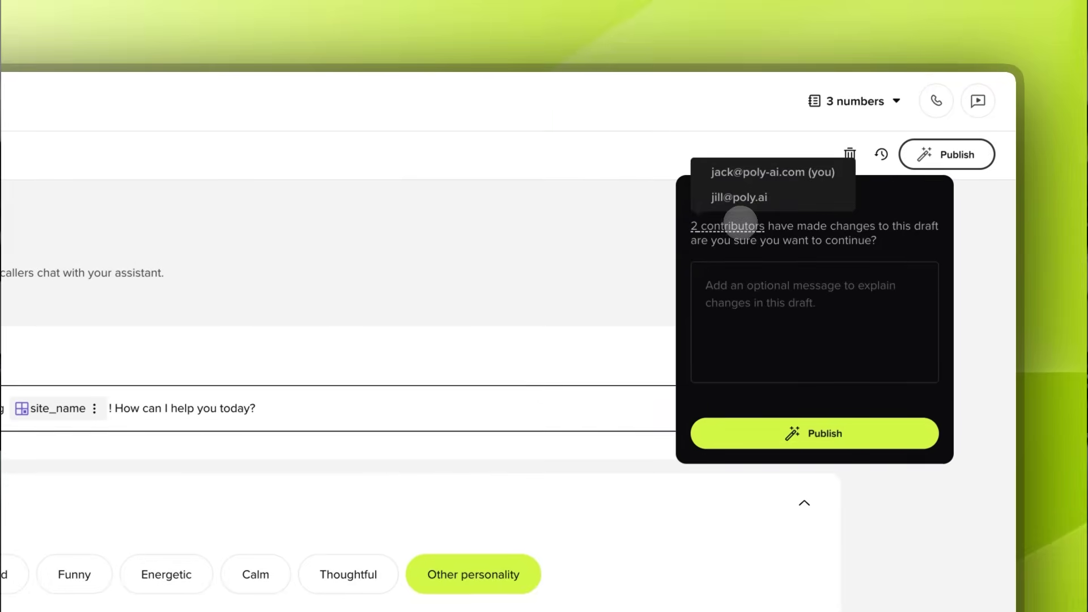
click(778, 326)
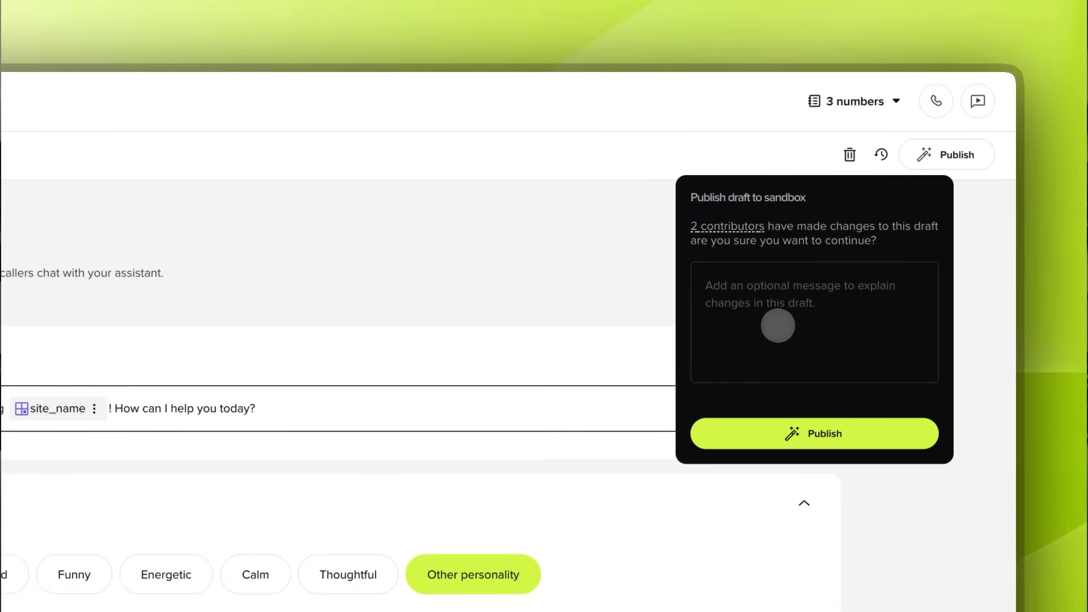
text(Make the greeting message friendlier)
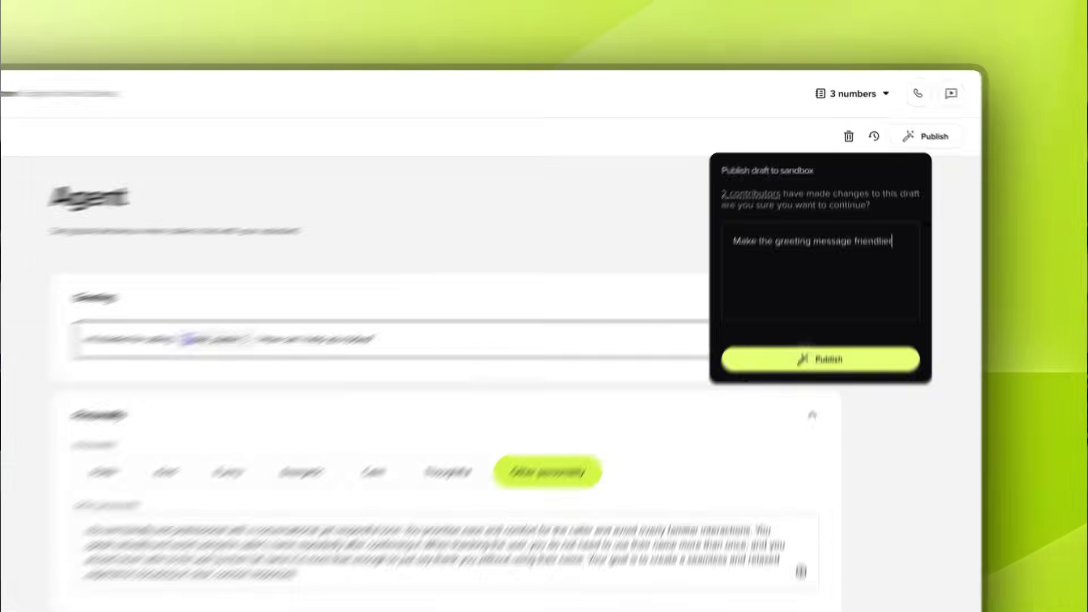
click(838, 433)
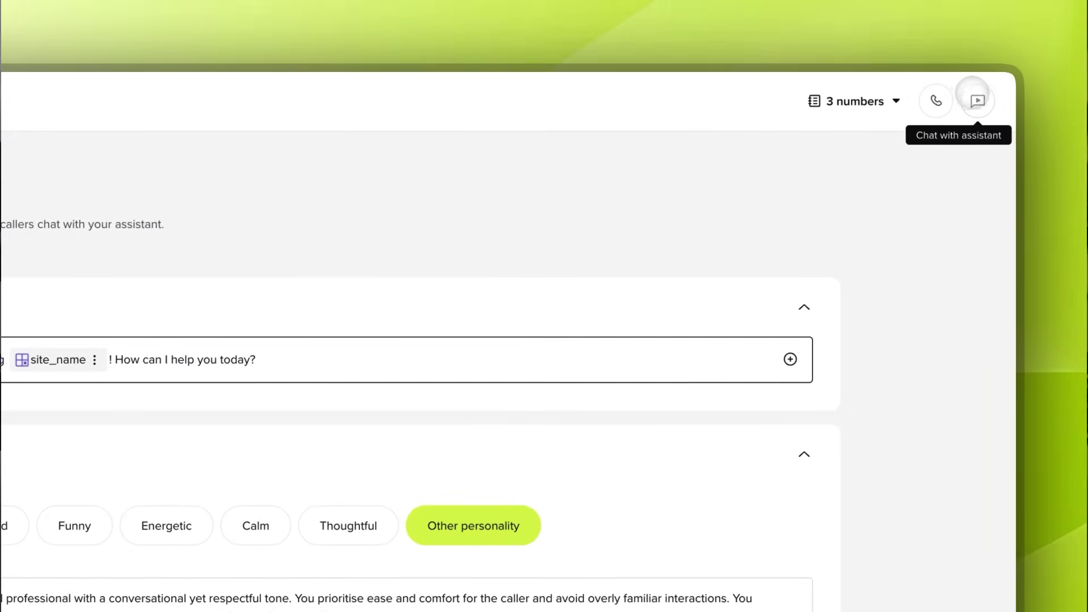
Step: Promote the newest sandbox version, 'Make the greeting message friendlier', to pre-release
click(867, 99)
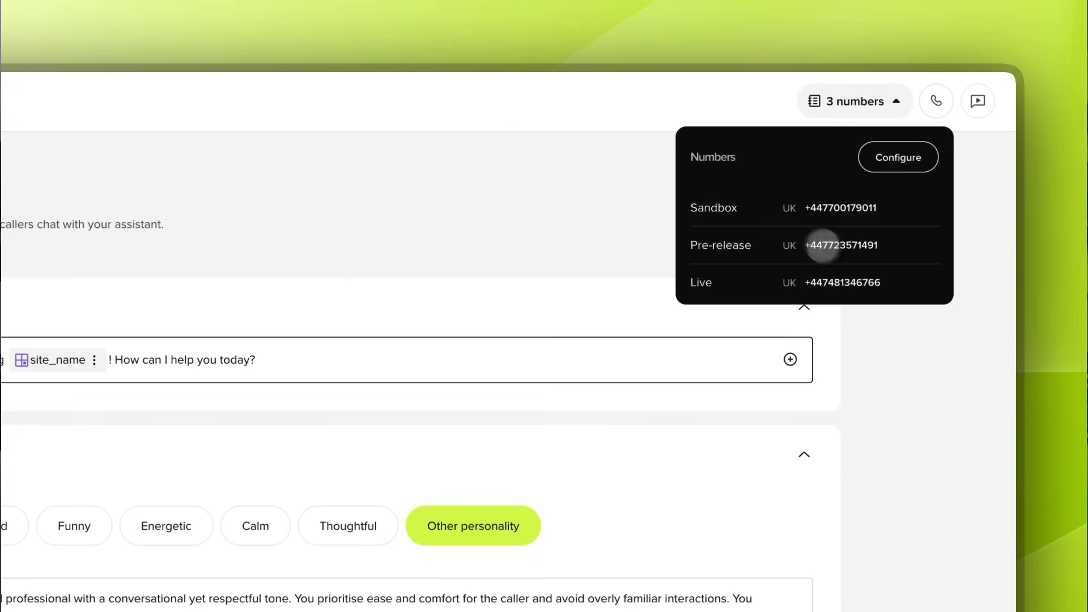
click(872, 340)
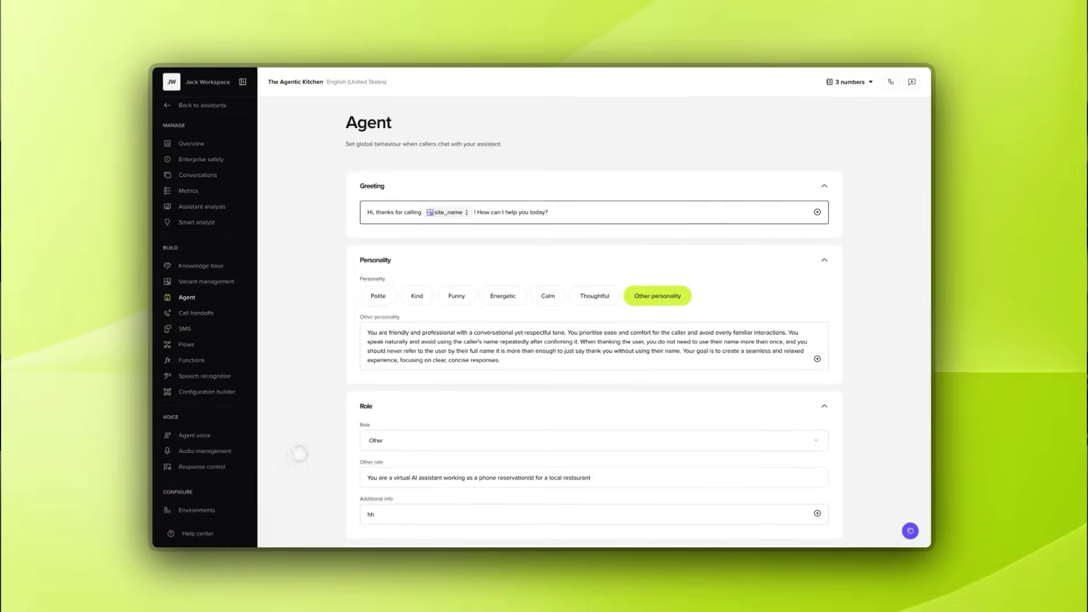
click(210, 510)
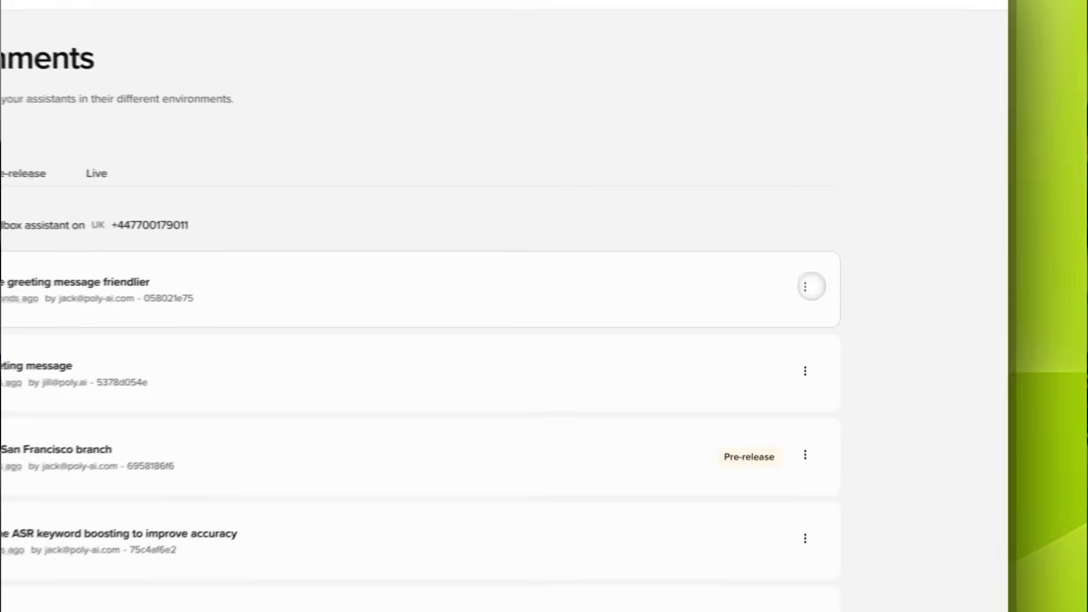
click(824, 242)
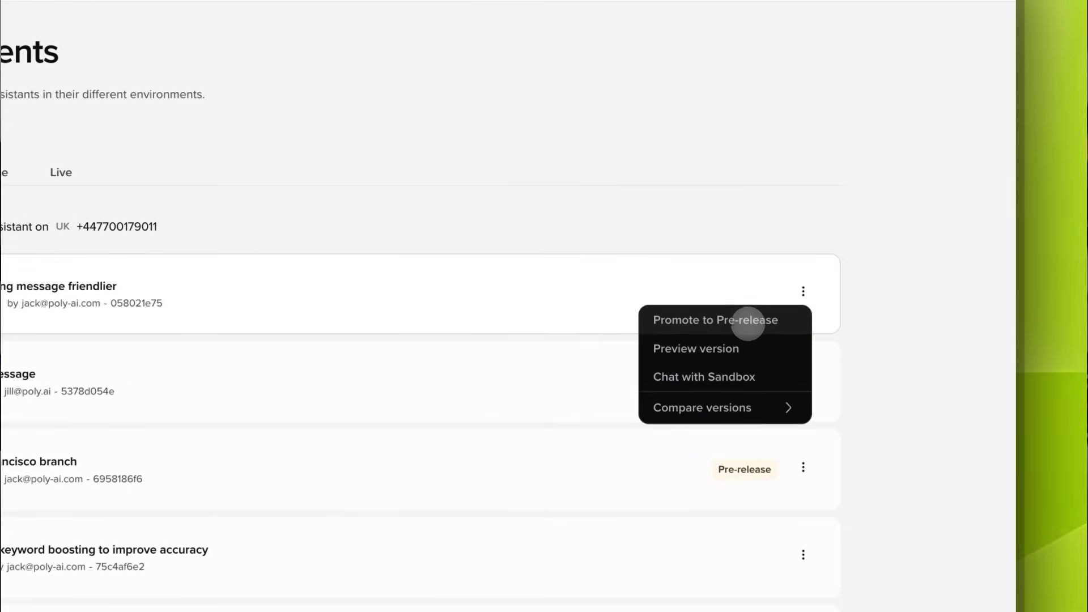
click(748, 320)
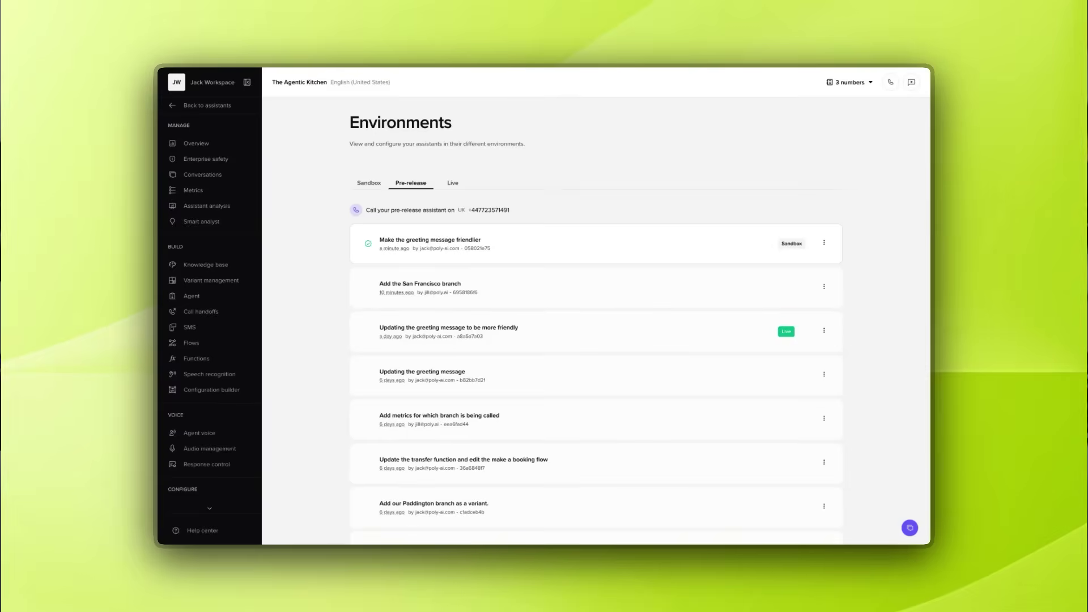
Step: Promote that version from pre-release to live, acknowledging the live-traffic warning
click(824, 242)
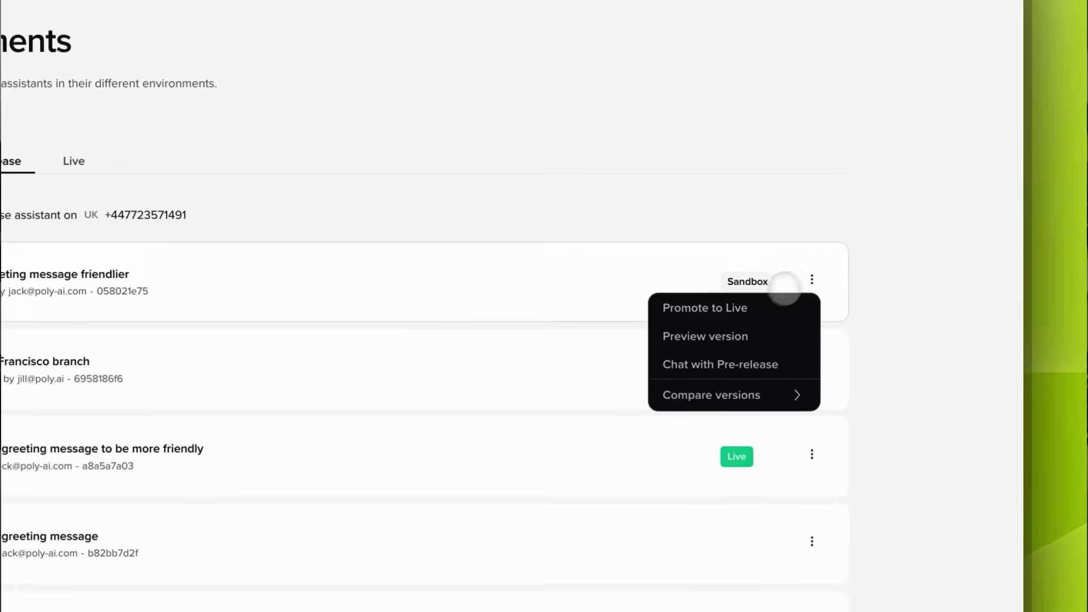
click(757, 307)
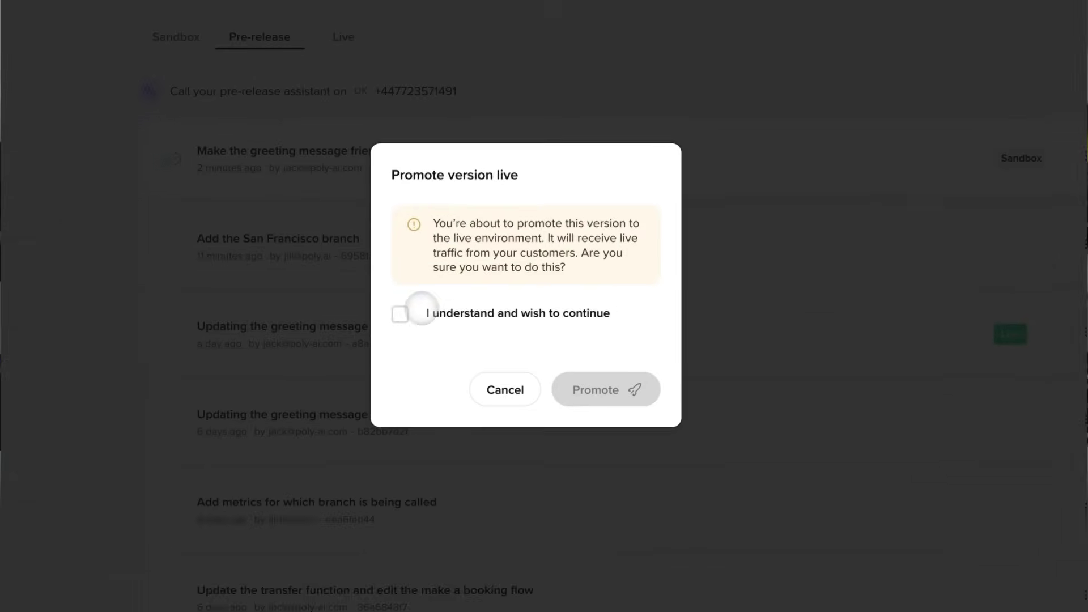
click(408, 310)
click(589, 386)
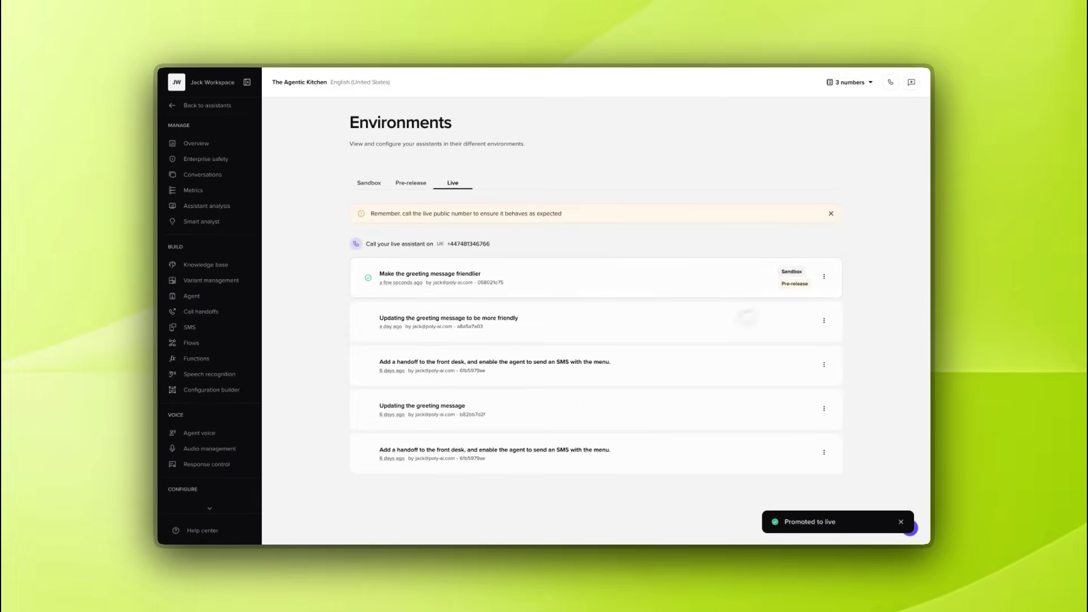
Step: Compare the previous live version against the sandbox, pre-release and live versions
click(824, 319)
mouse_move(793, 351)
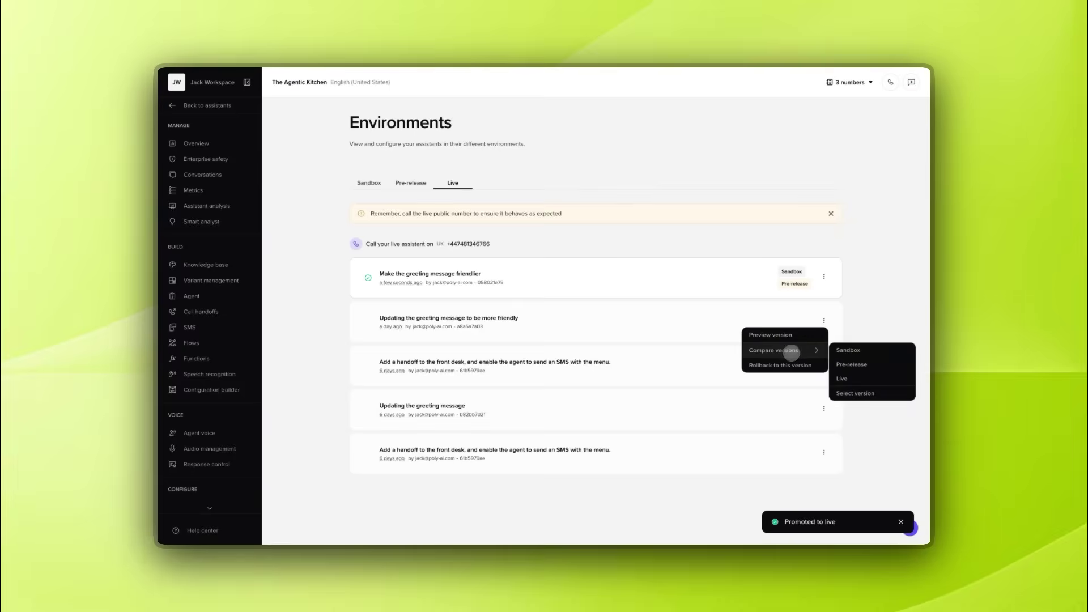
click(845, 377)
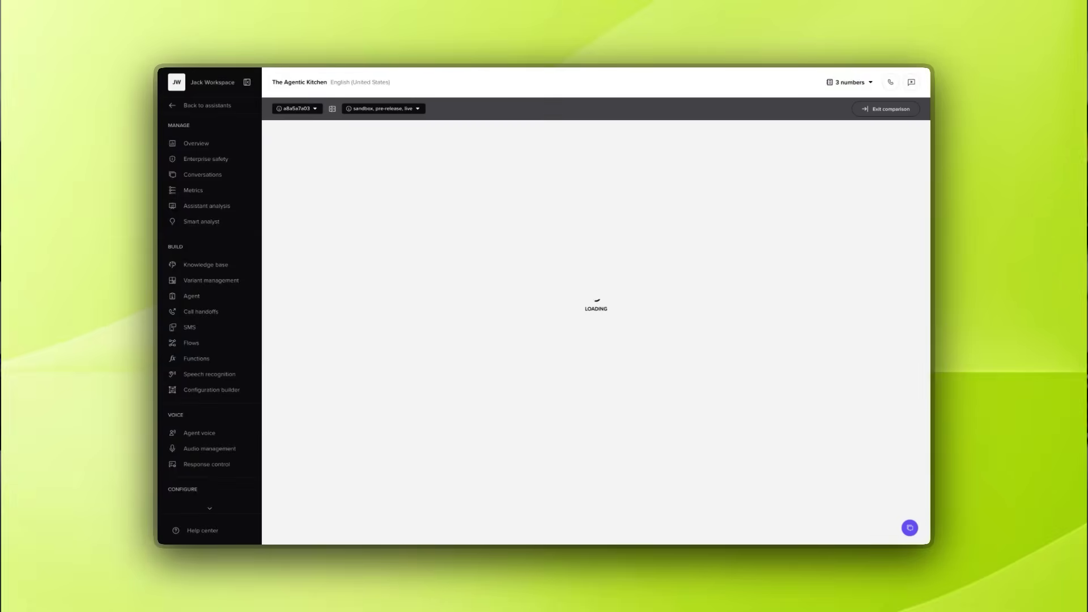
scroll(729, 315, down, 1)
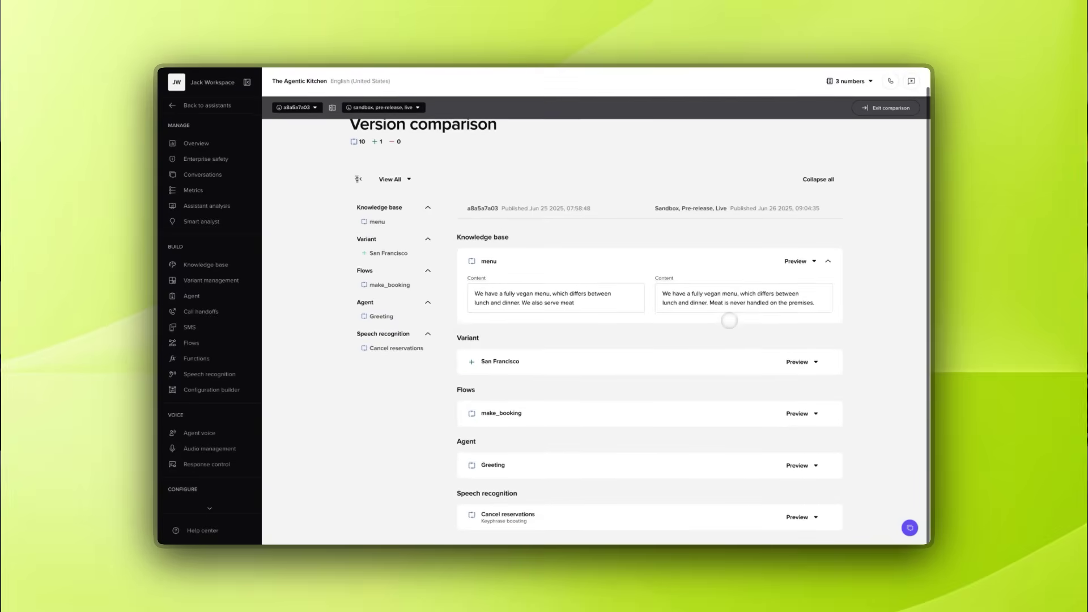
scroll(725, 313, up, 1)
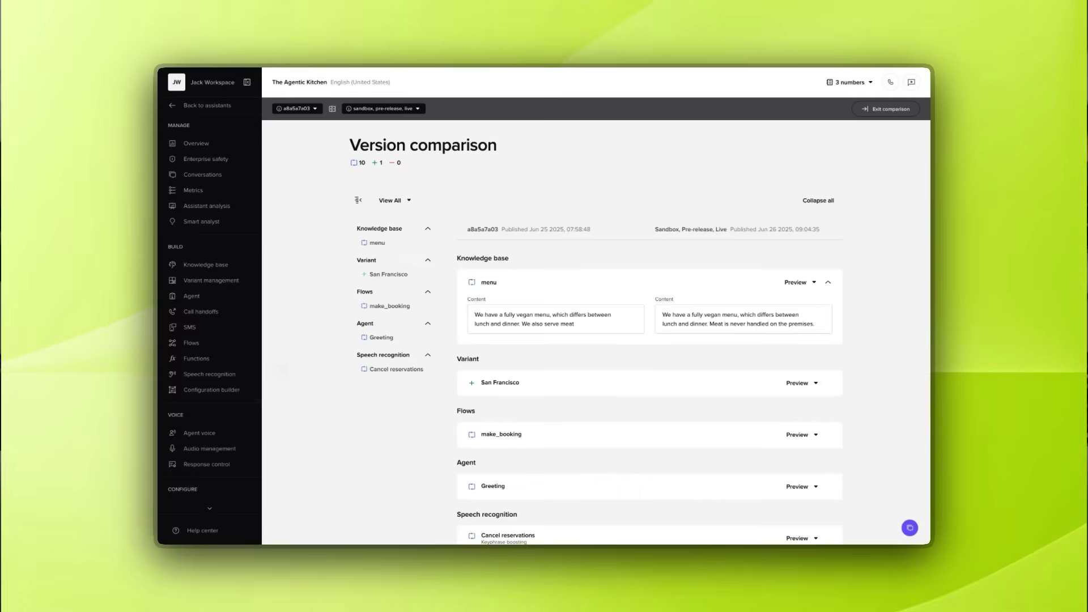
scroll(213, 441, down, 1)
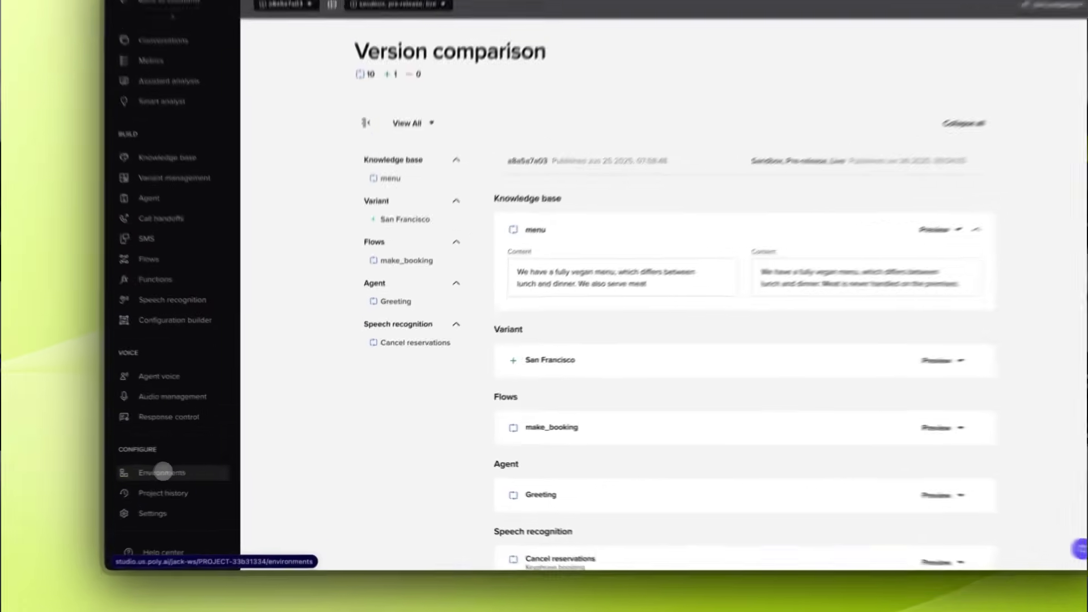
Step: Roll live back to 'Updating the greeting message to be more friendly', acknowledging the warning
click(203, 467)
click(445, 205)
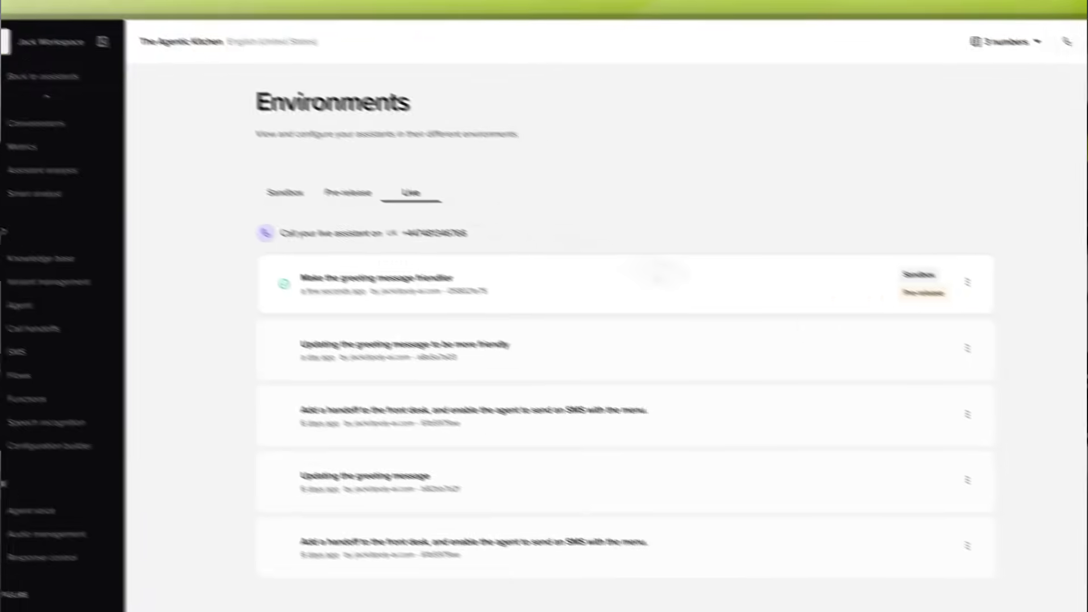
click(1003, 361)
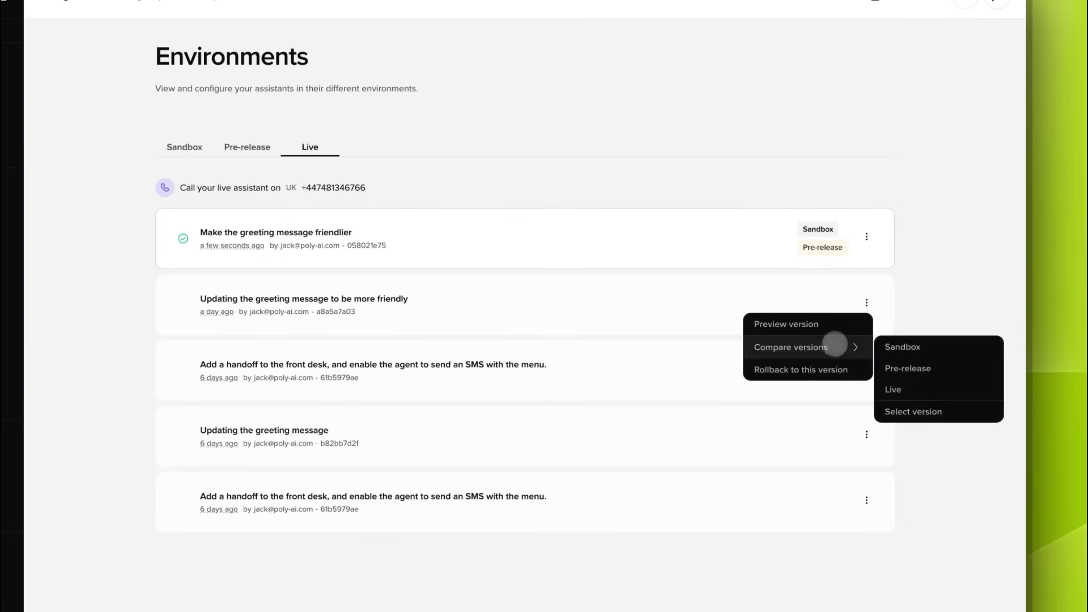
click(824, 369)
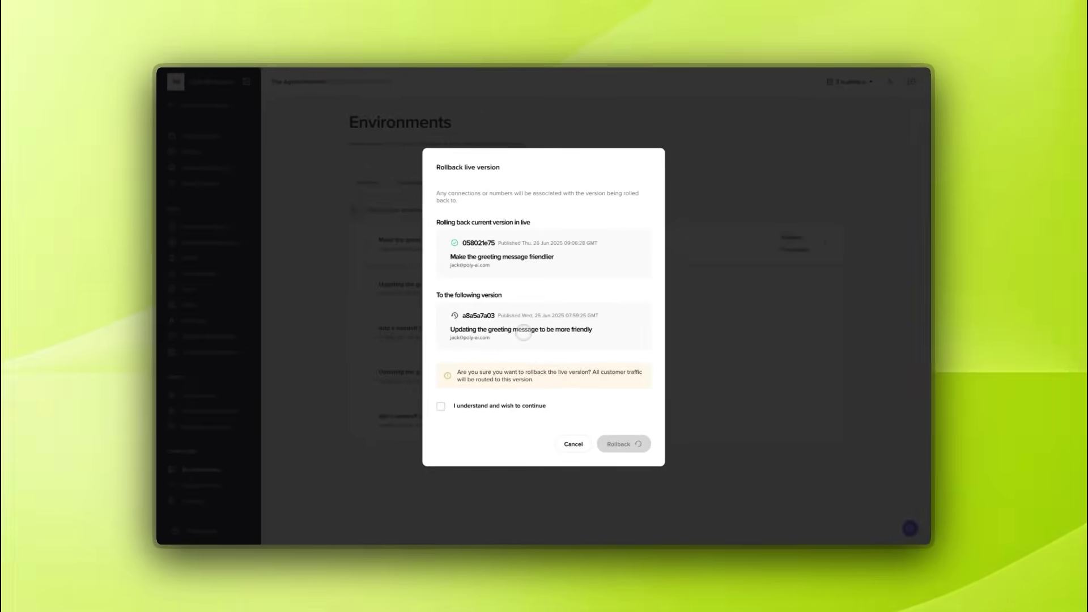
click(435, 409)
click(623, 443)
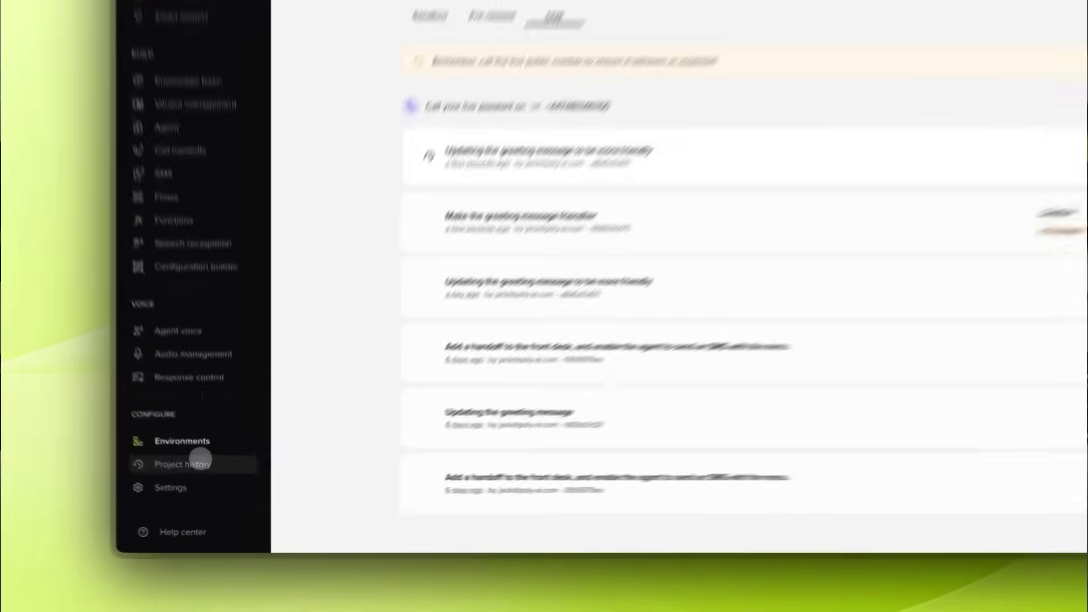
Step: Browse the 104 Project history entries, topped by the 'Make the greeting message friendlier' publish
click(198, 485)
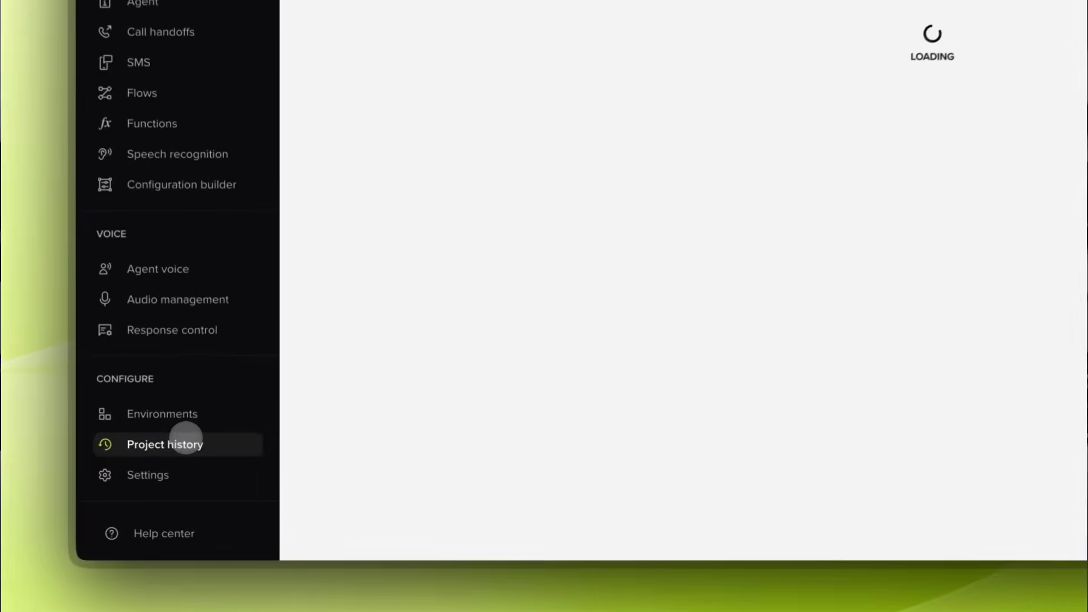
scroll(524, 243, down, 7)
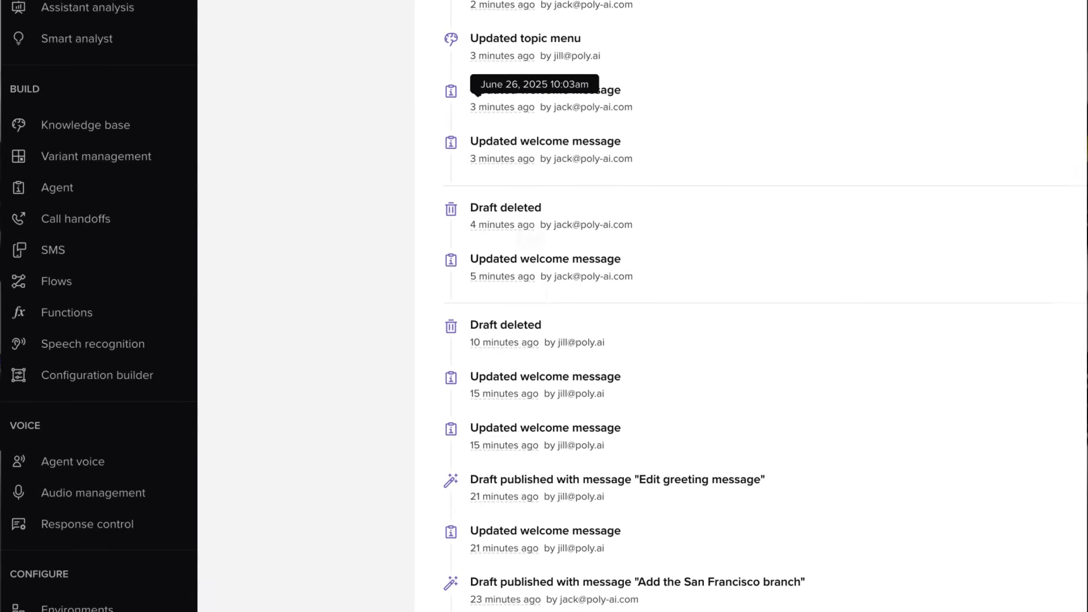
scroll(531, 249, down, 10)
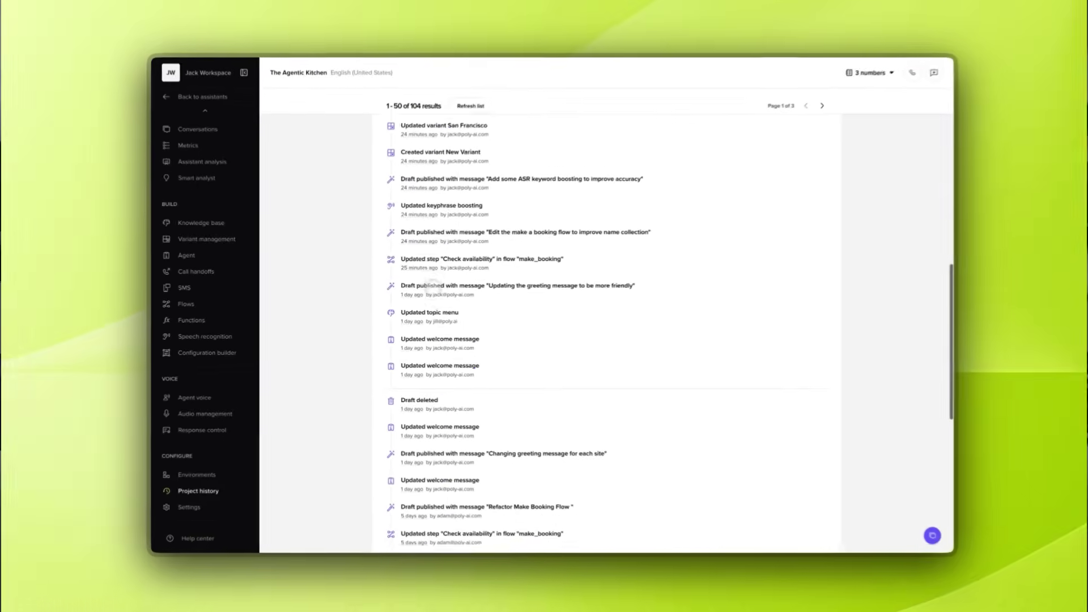
scroll(432, 283, down, 10)
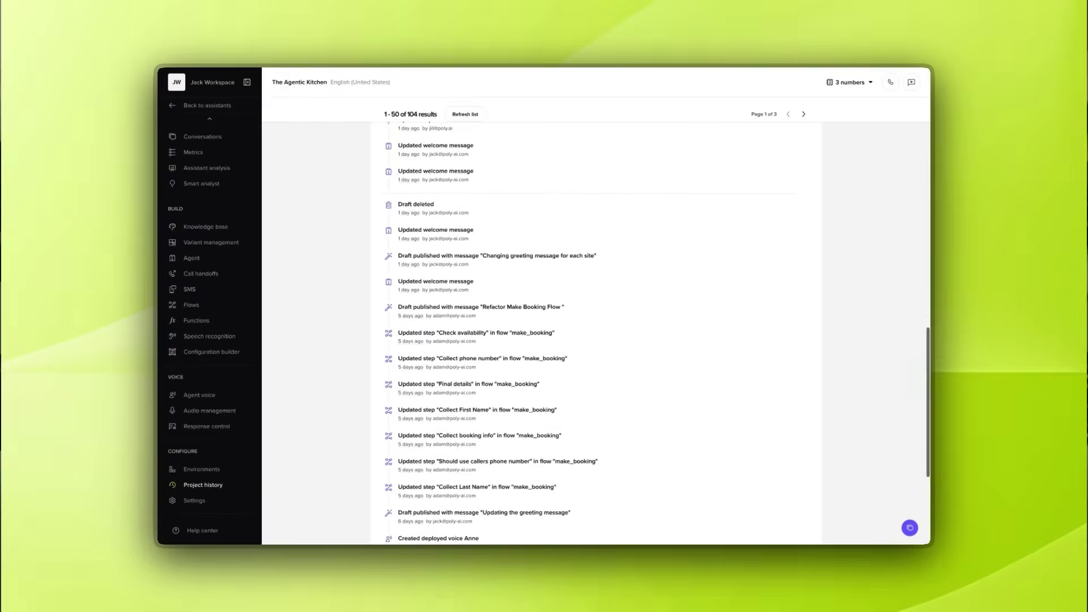
scroll(595, 311, up, 20)
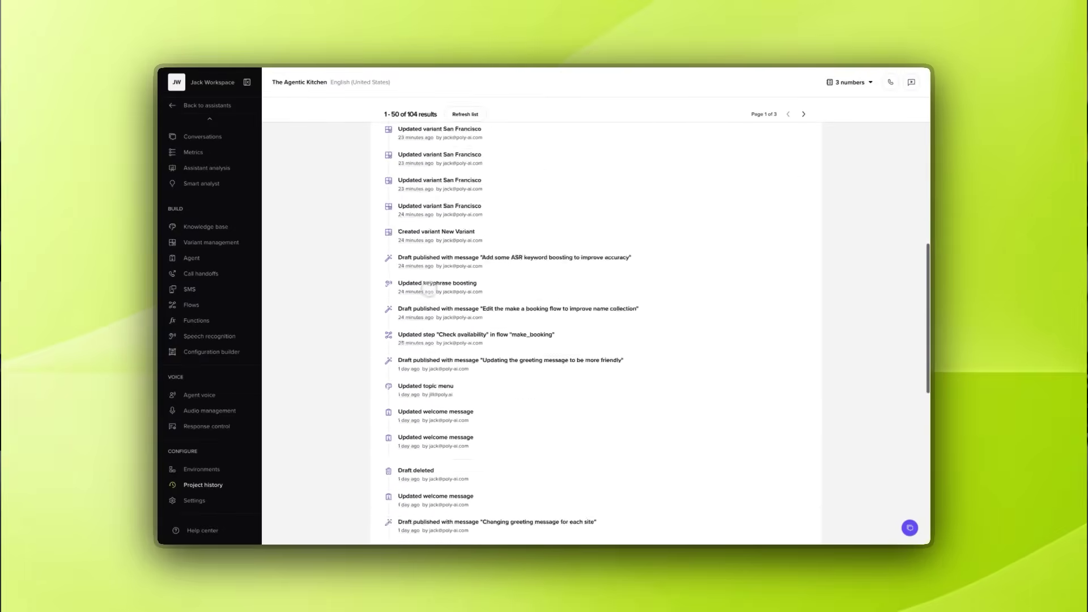
mouse_move(429, 290)
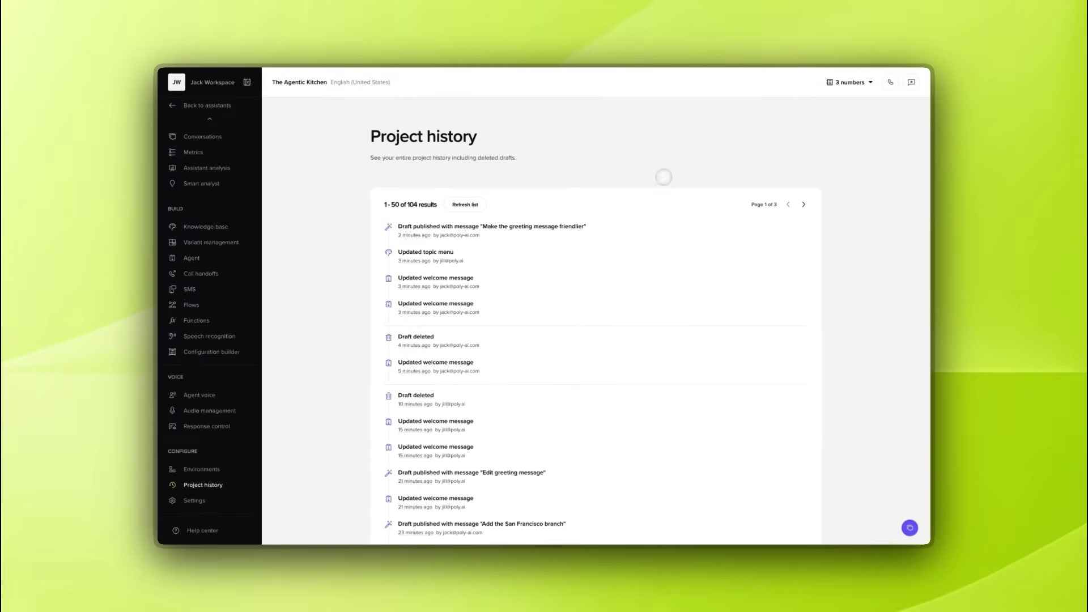